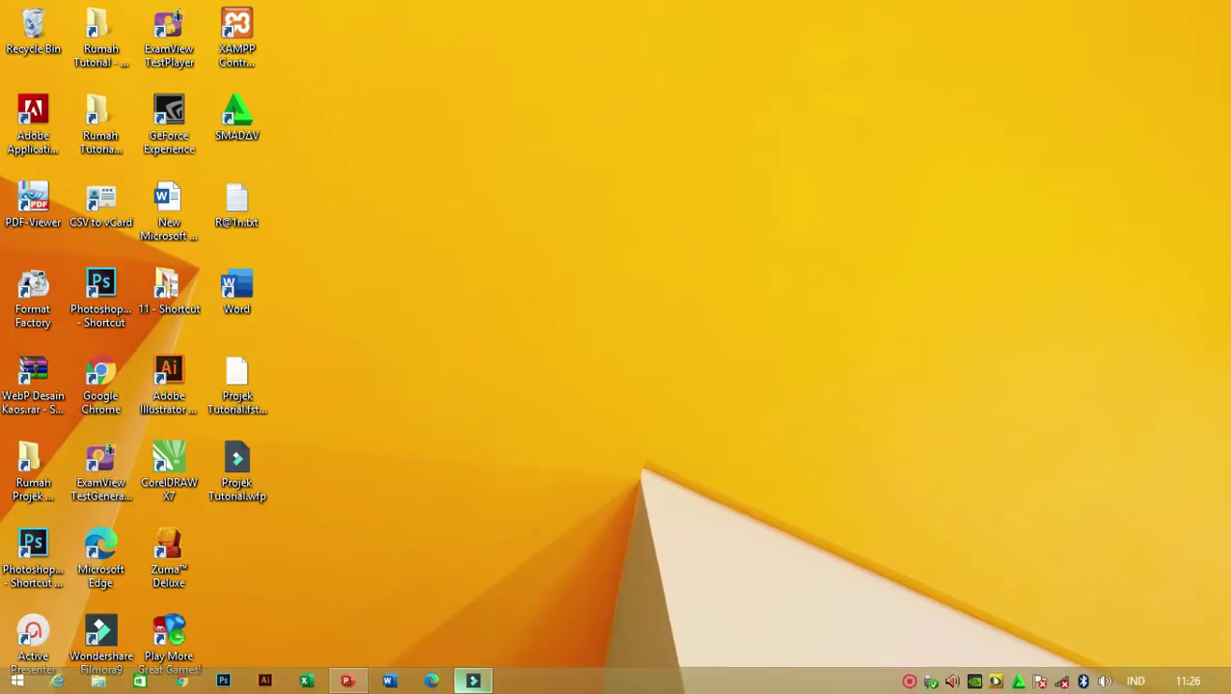
Restore PowerPoint and delete the subtitle and title placeholders, leaving the slide empty.
mouse_move(347, 682)
click(347, 598)
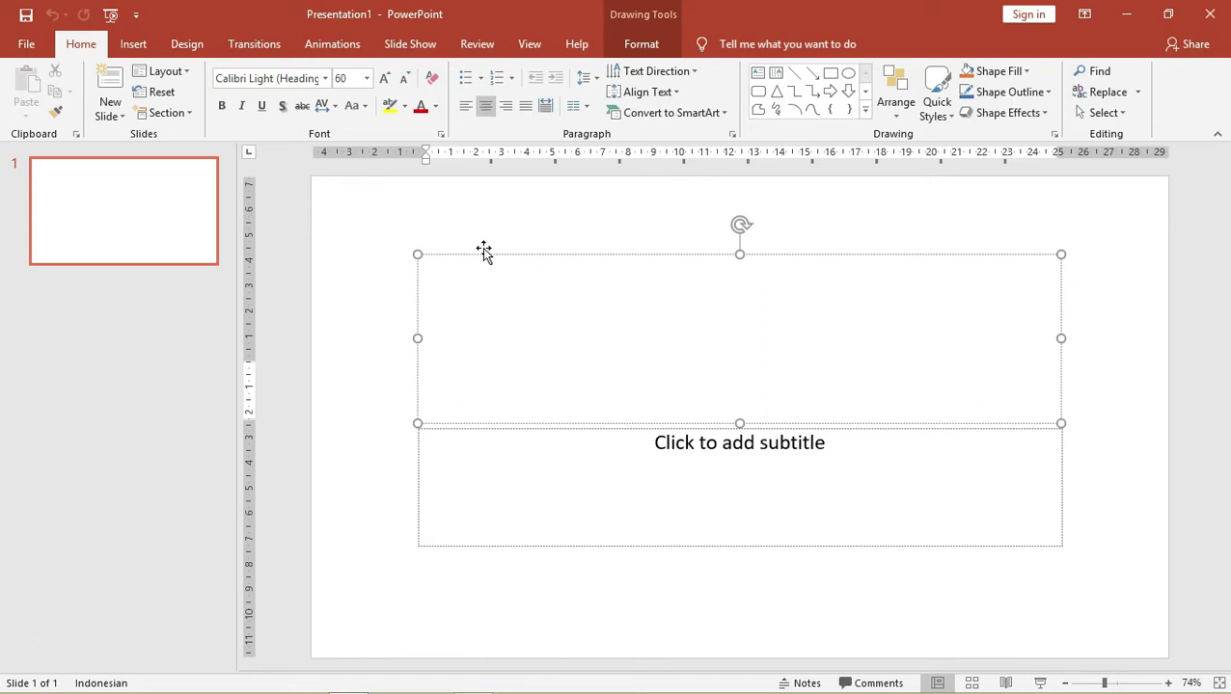
click(499, 429)
click(499, 429)
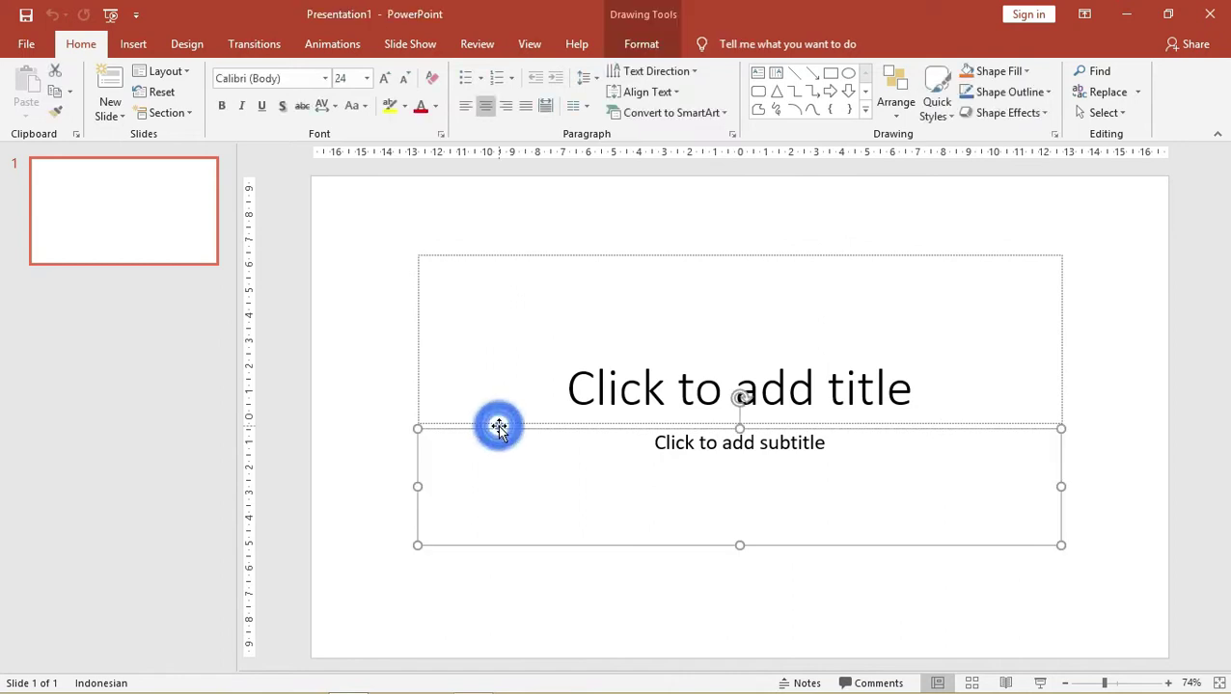
key(Delete)
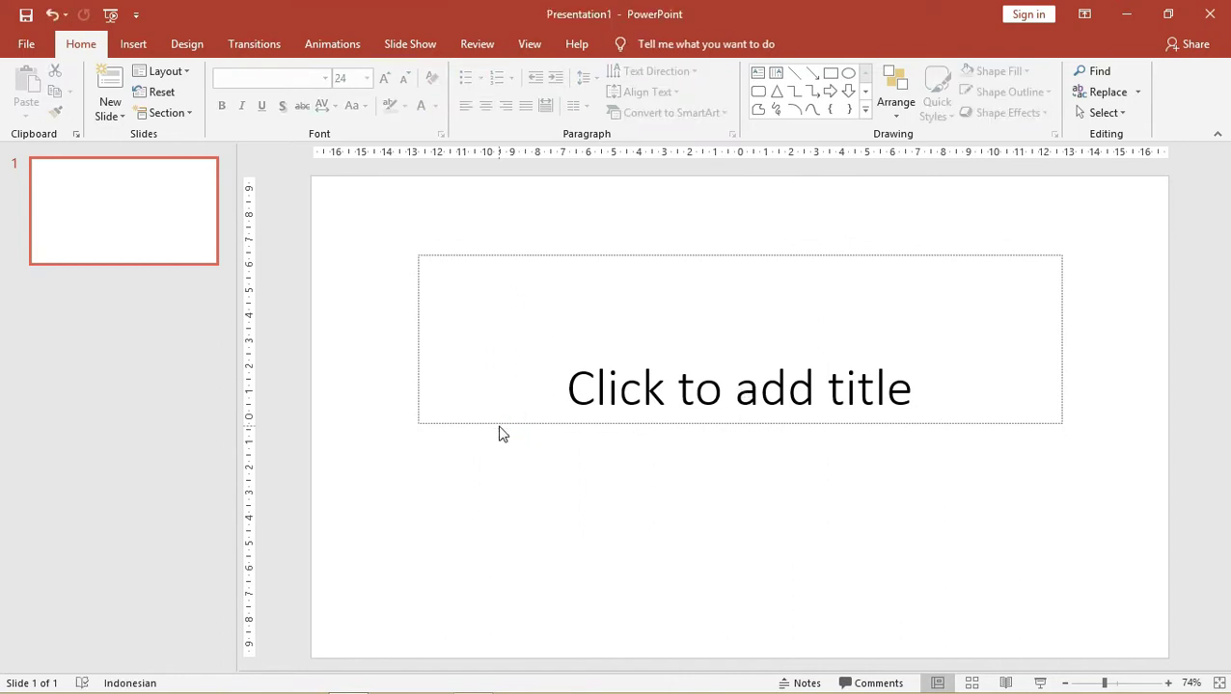
click(495, 425)
key(Delete)
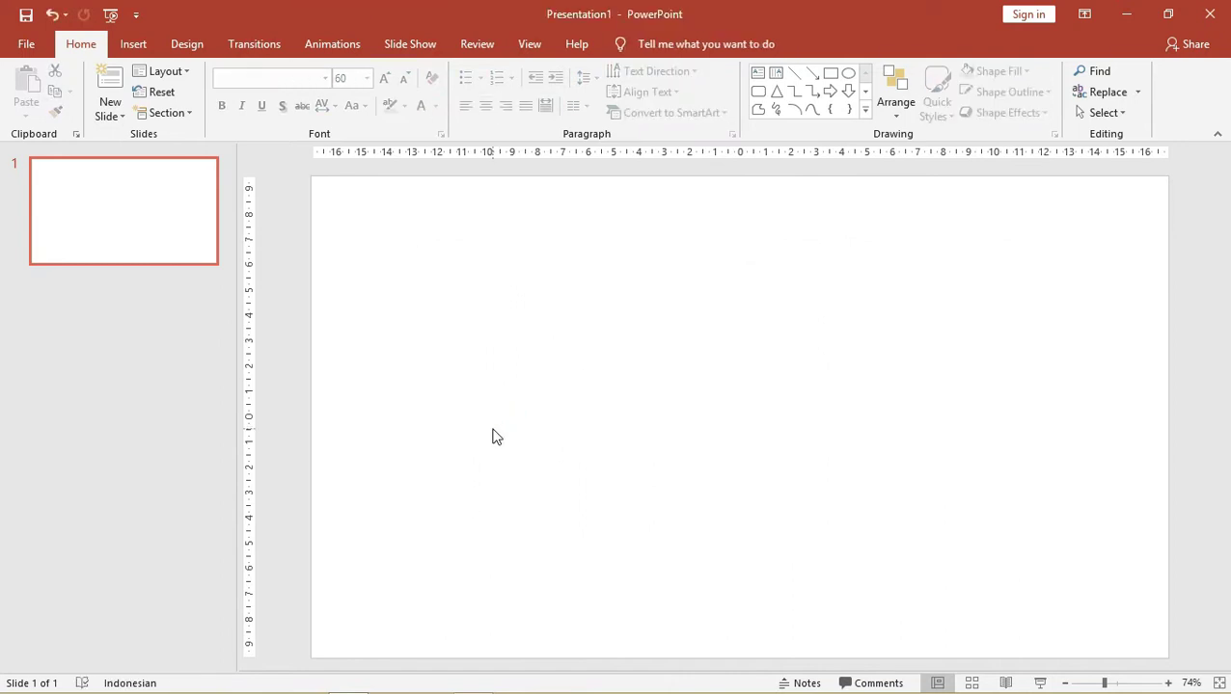
Draw a 10,67 cm Oval circle and move it toward the left of the slide.
click(132, 45)
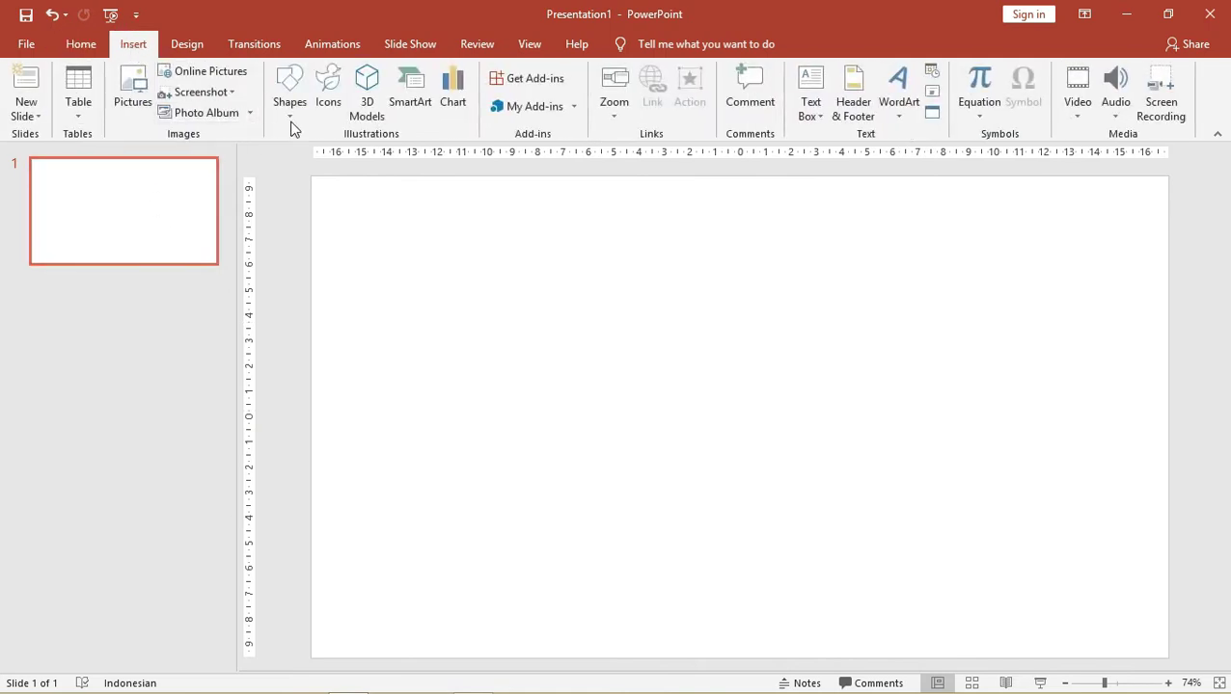
click(290, 96)
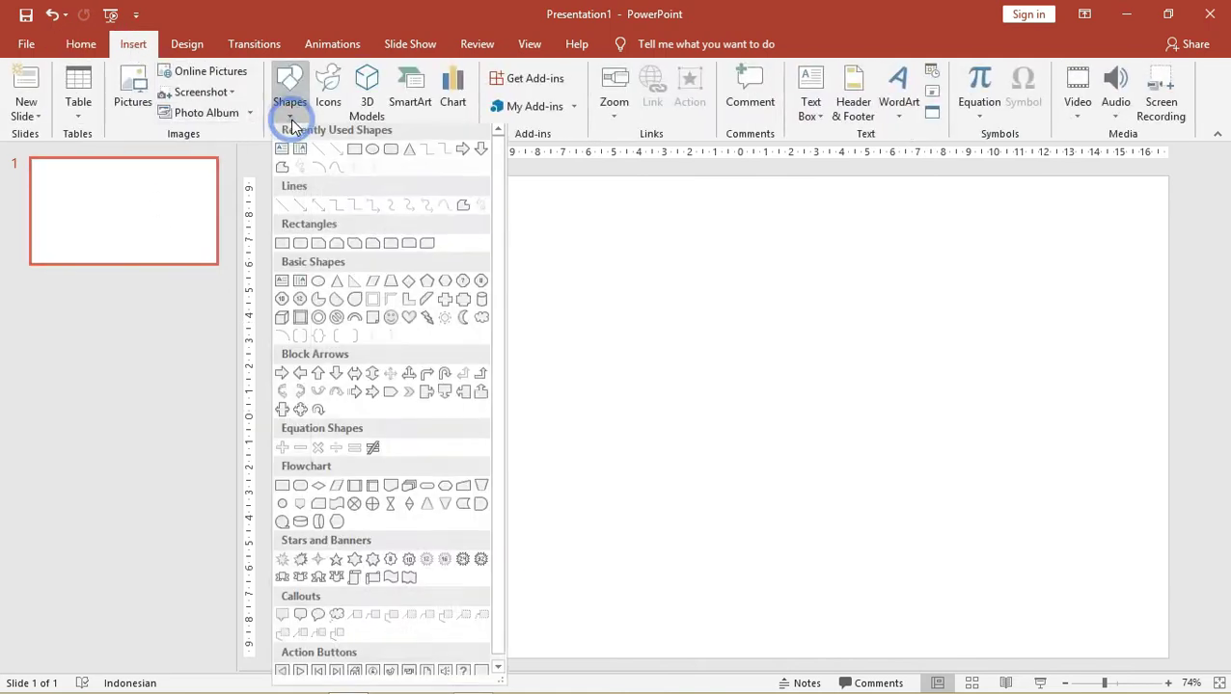
click(371, 155)
mouse_move(596, 377)
mouse_down()
mouse_move(672, 495)
mouse_move(581, 388)
mouse_move(740, 526)
mouse_up()
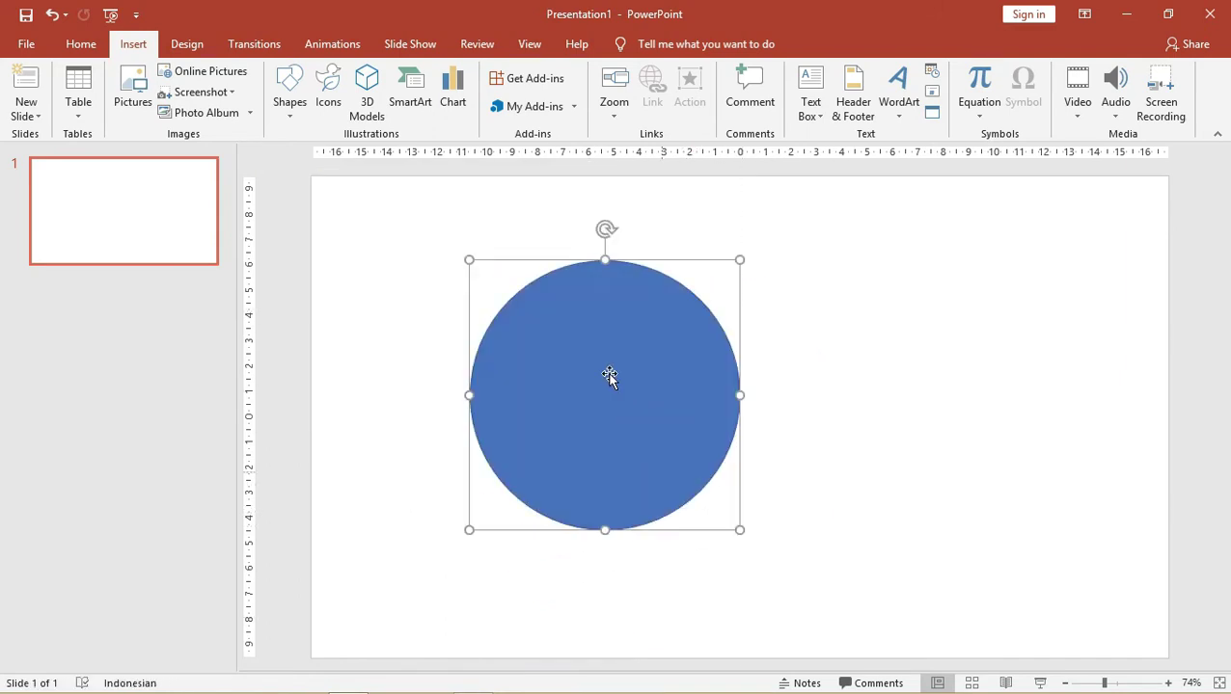
mouse_move(591, 343)
mouse_down()
mouse_move(525, 337)
mouse_move(570, 354)
mouse_up()
Set the circle's Shape Fill to the picture file 8Packaging.jpg.
click(474, 92)
click(476, 73)
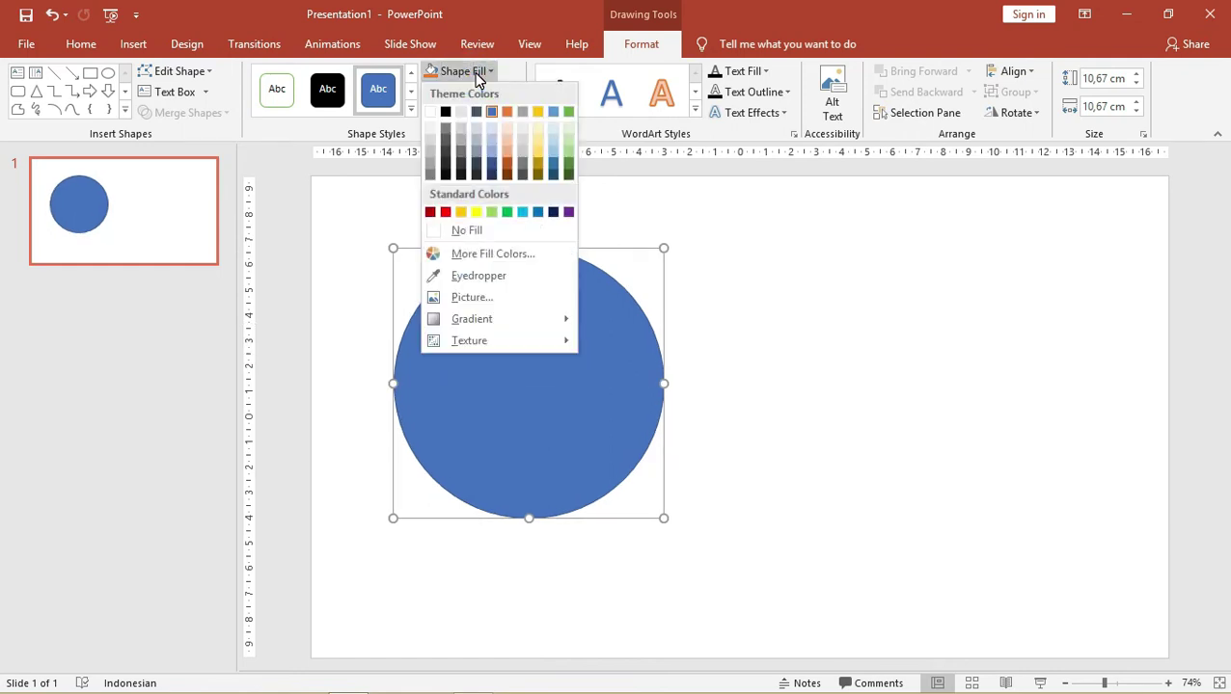
click(505, 302)
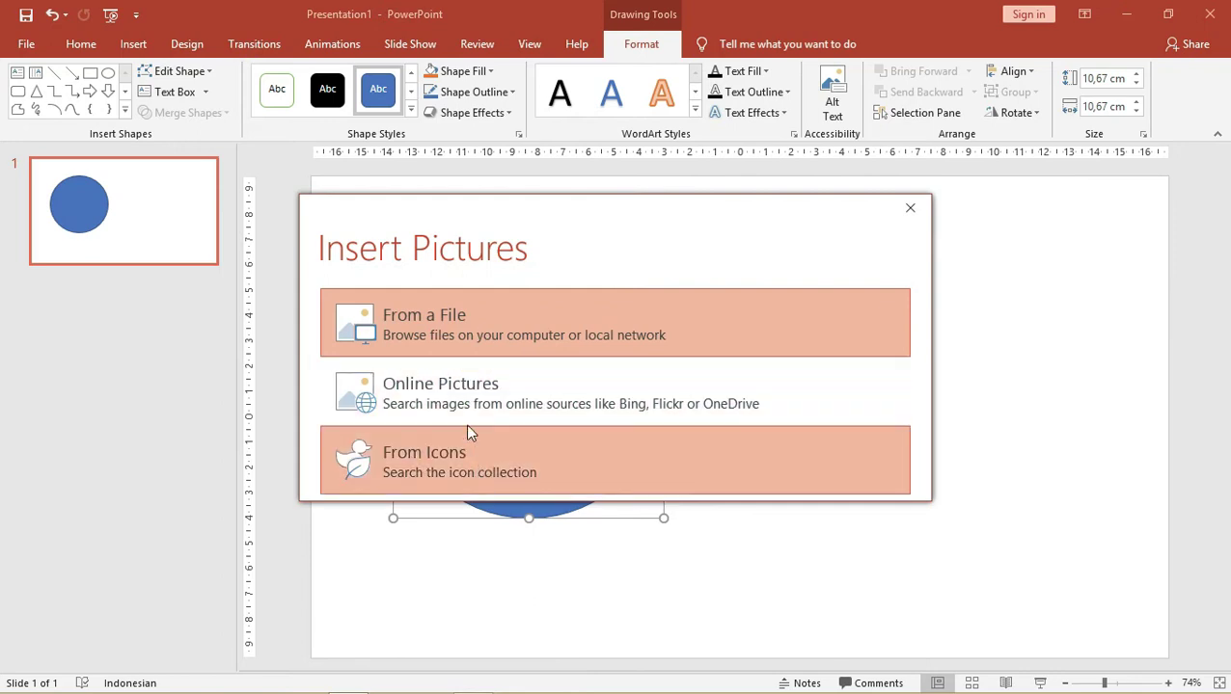
click(461, 325)
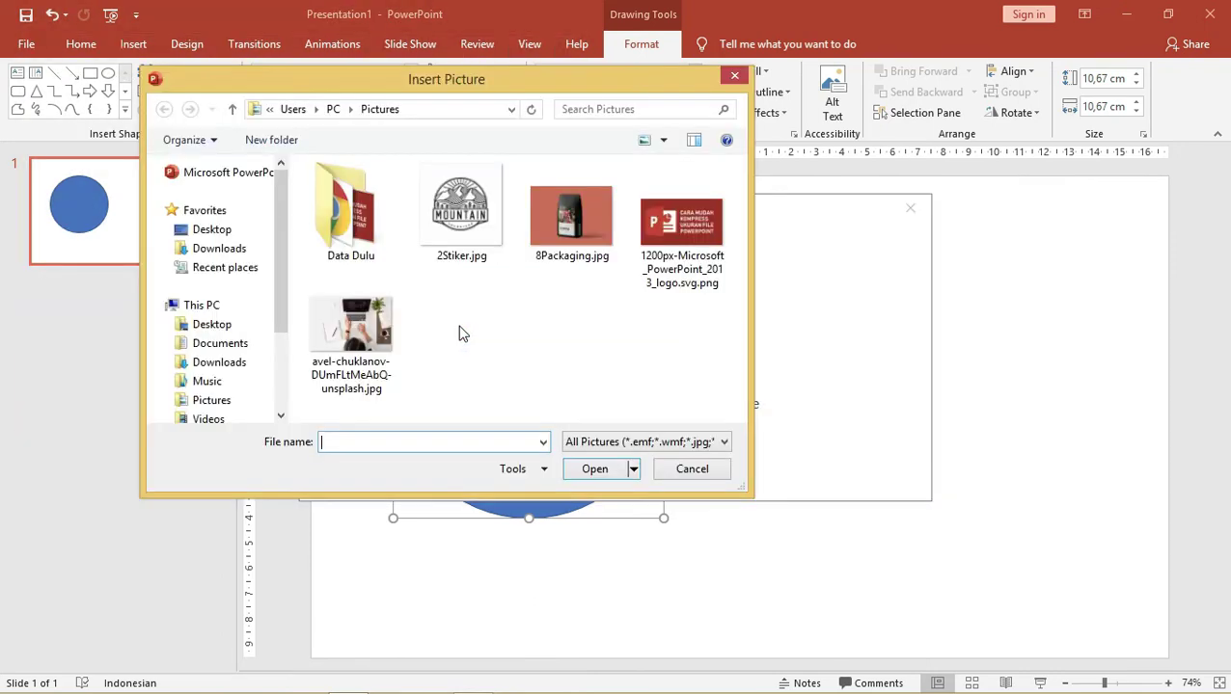
drag(581, 87, 522, 82)
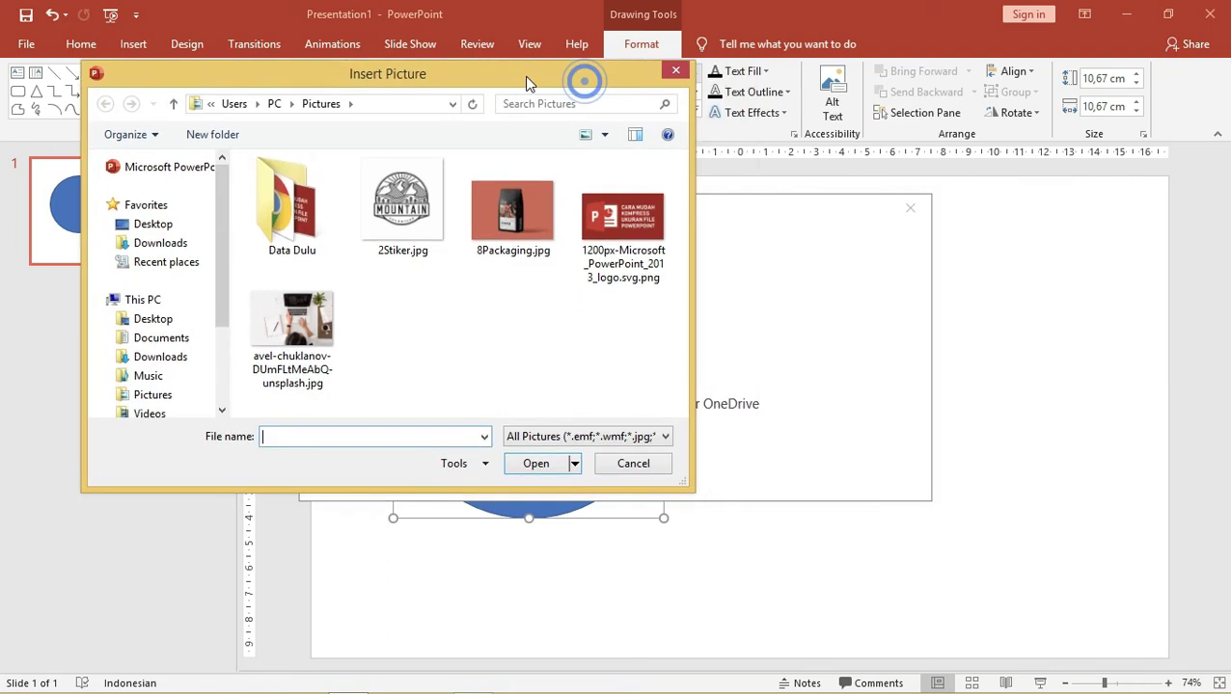
click(516, 220)
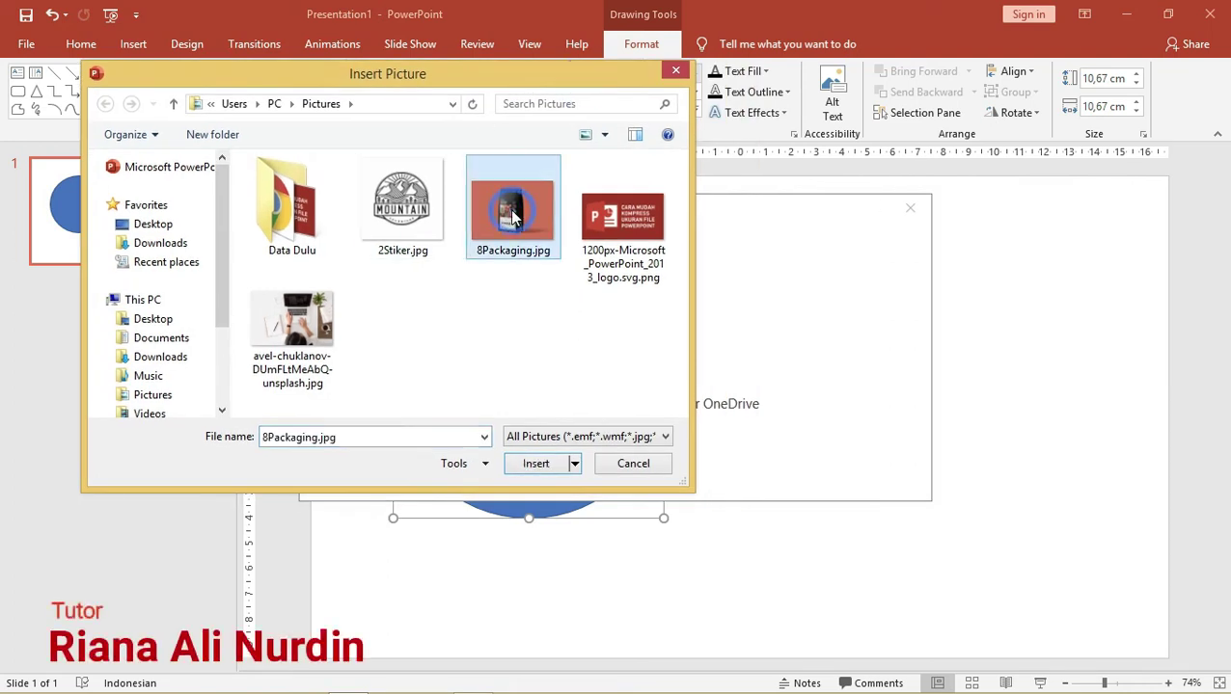
click(537, 463)
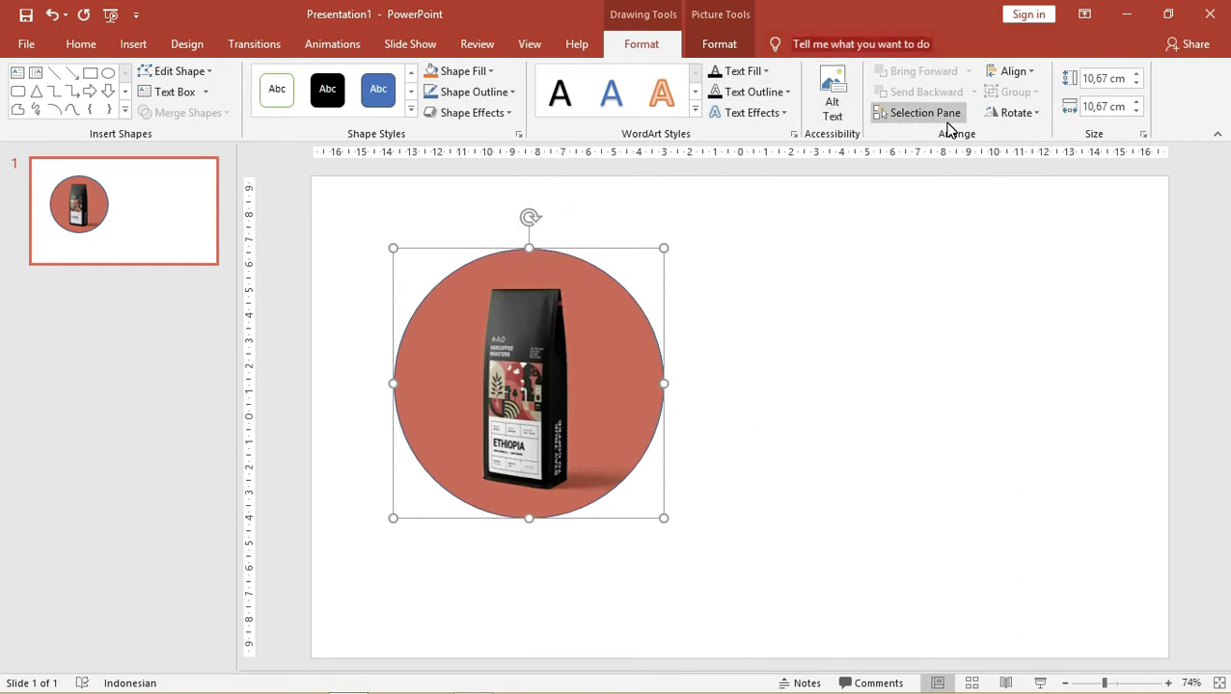
Crop the photo, widening its right edge and sliding it left so the bag sits centred.
click(733, 44)
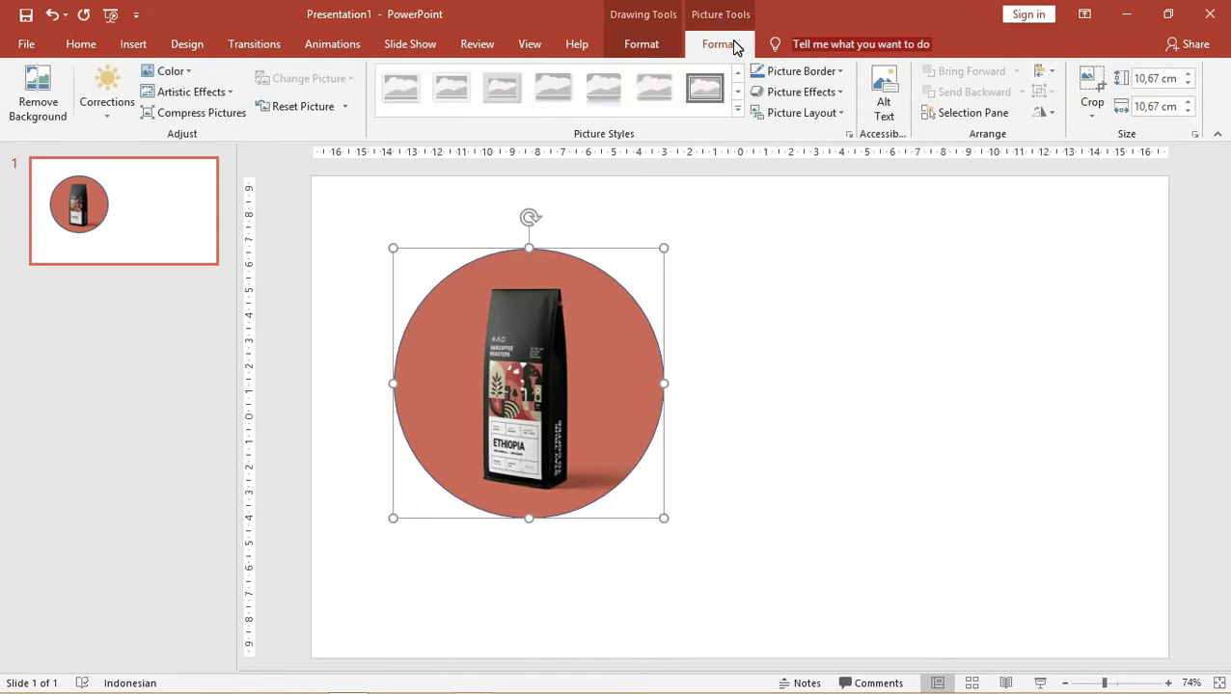
click(1090, 82)
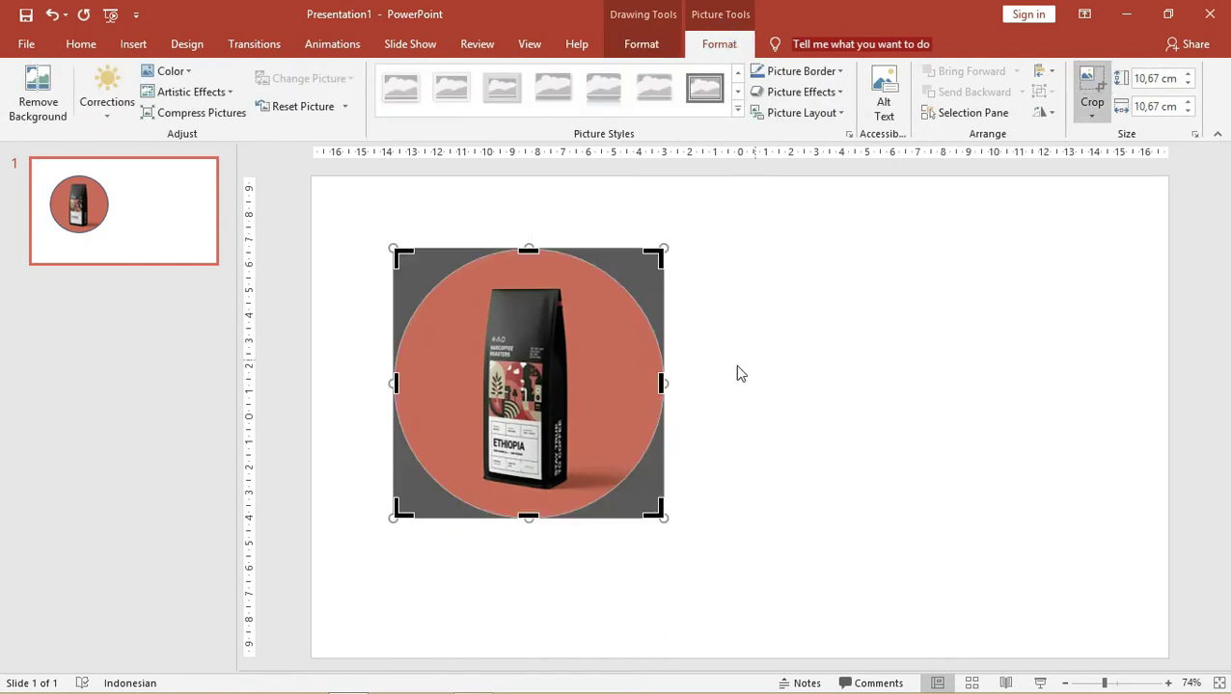
drag(662, 383, 720, 383)
key(ctrl+z)
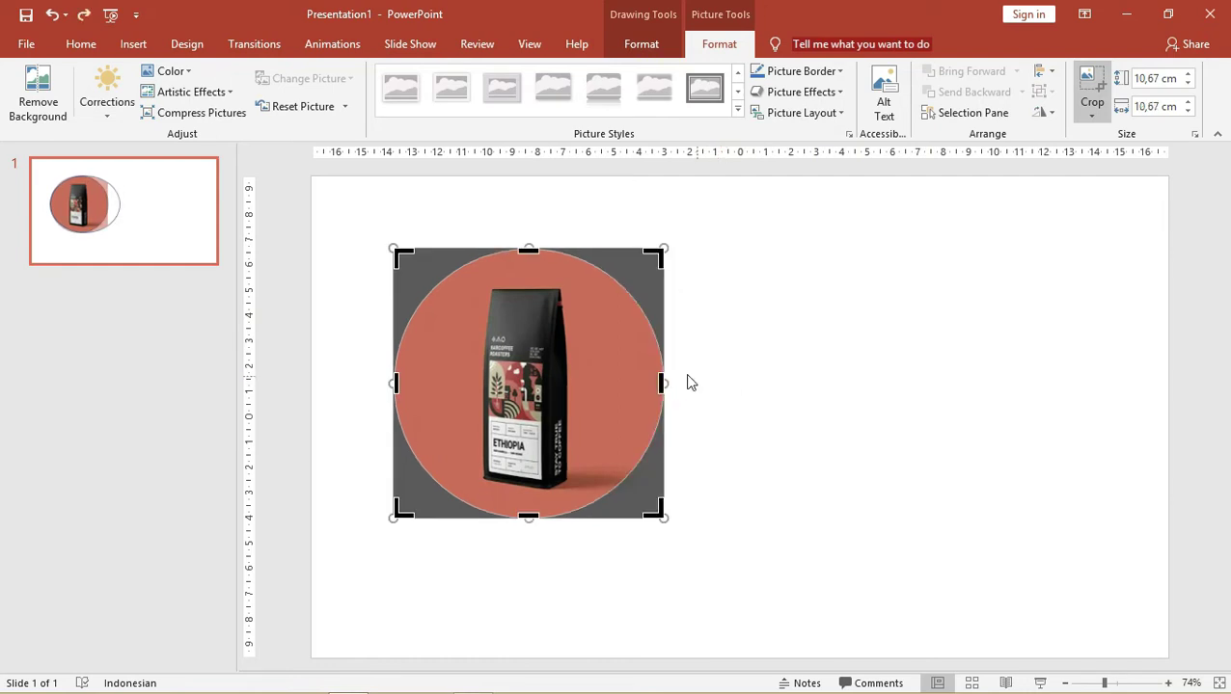
drag(717, 386, 713, 380)
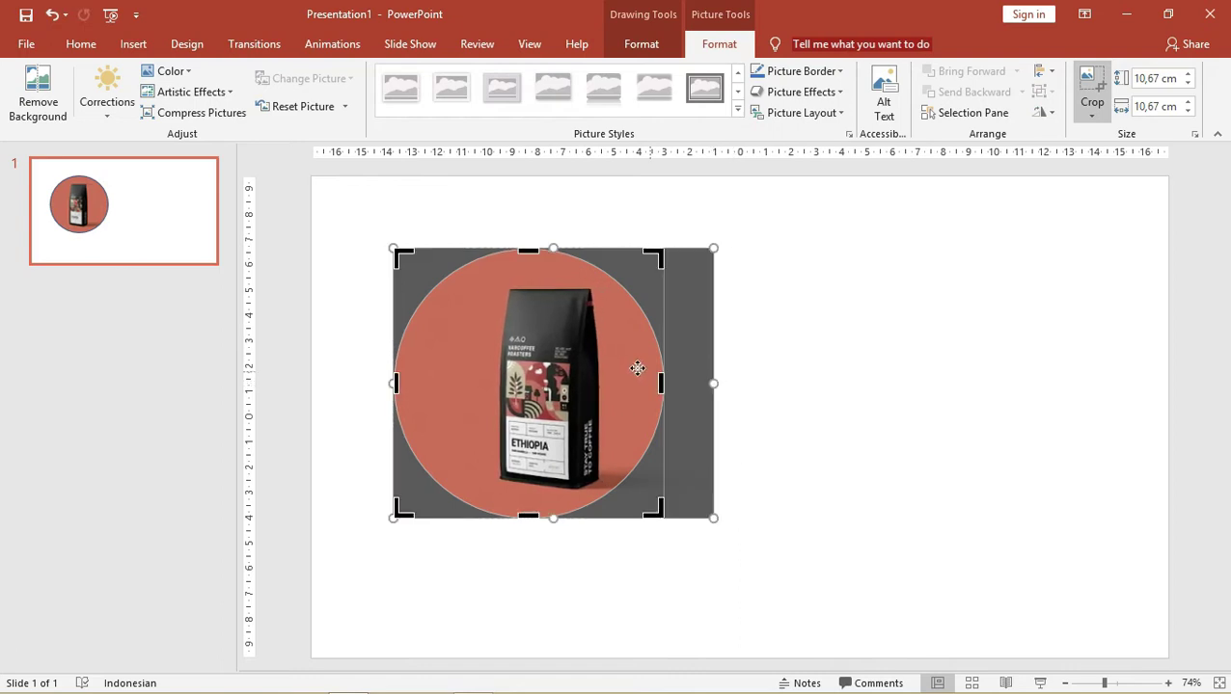
drag(621, 357, 596, 356)
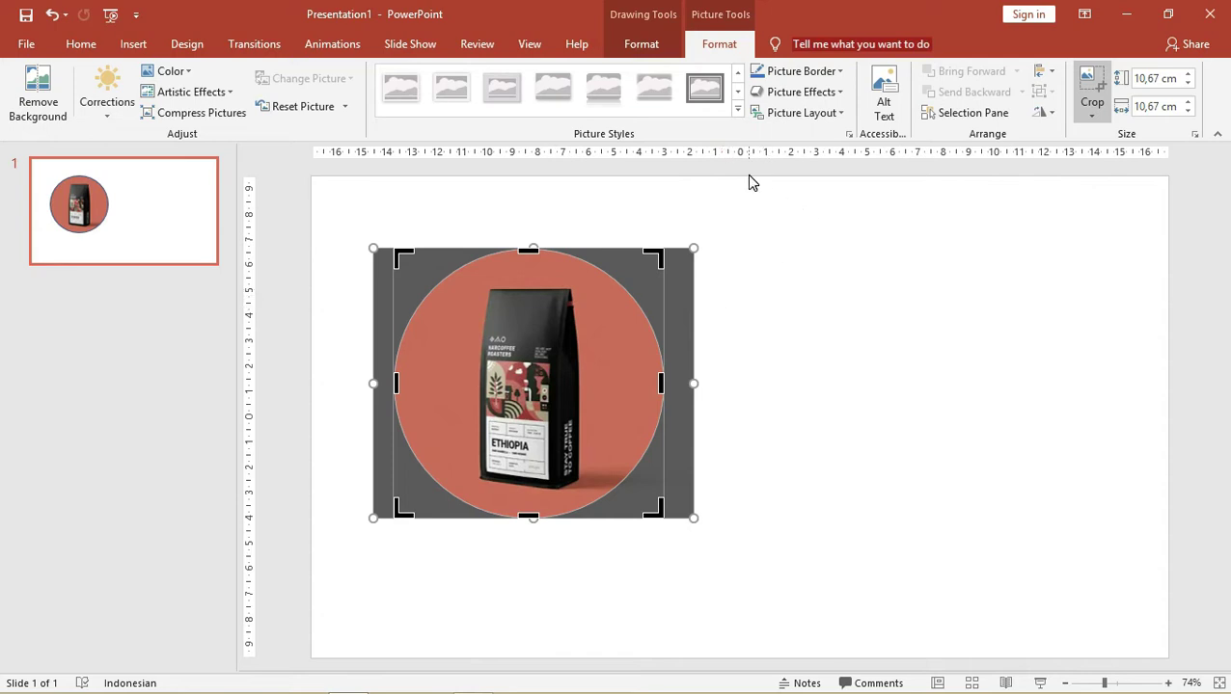
click(649, 44)
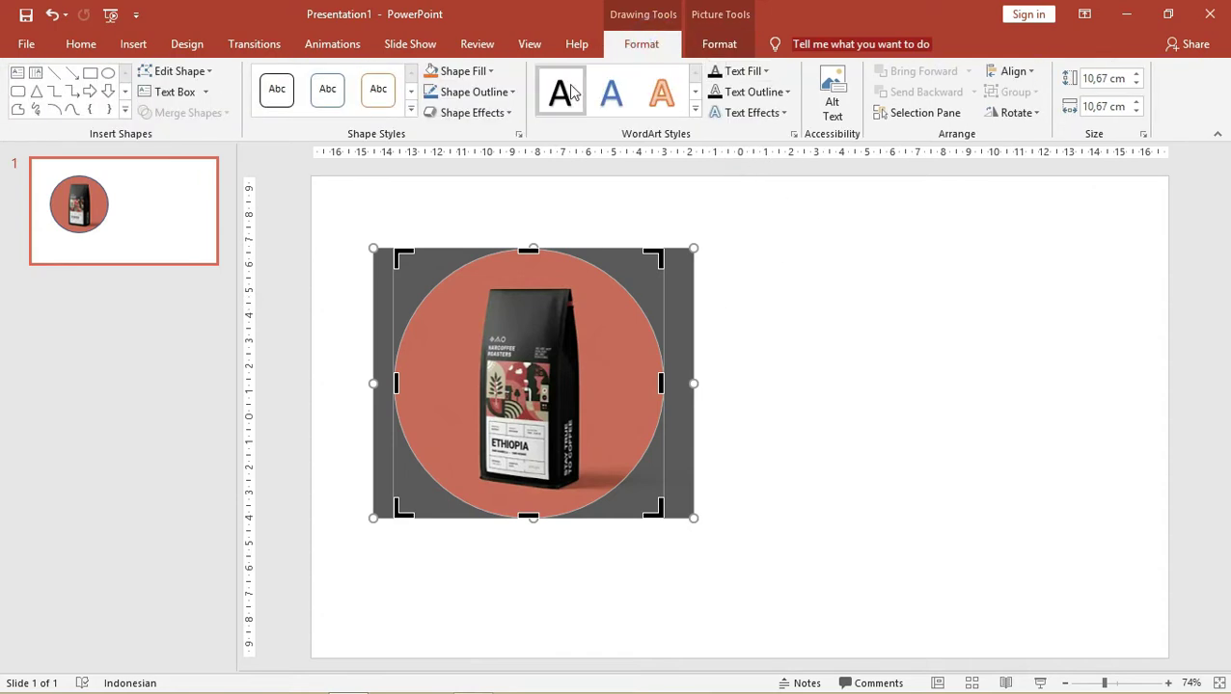
click(482, 72)
click(754, 245)
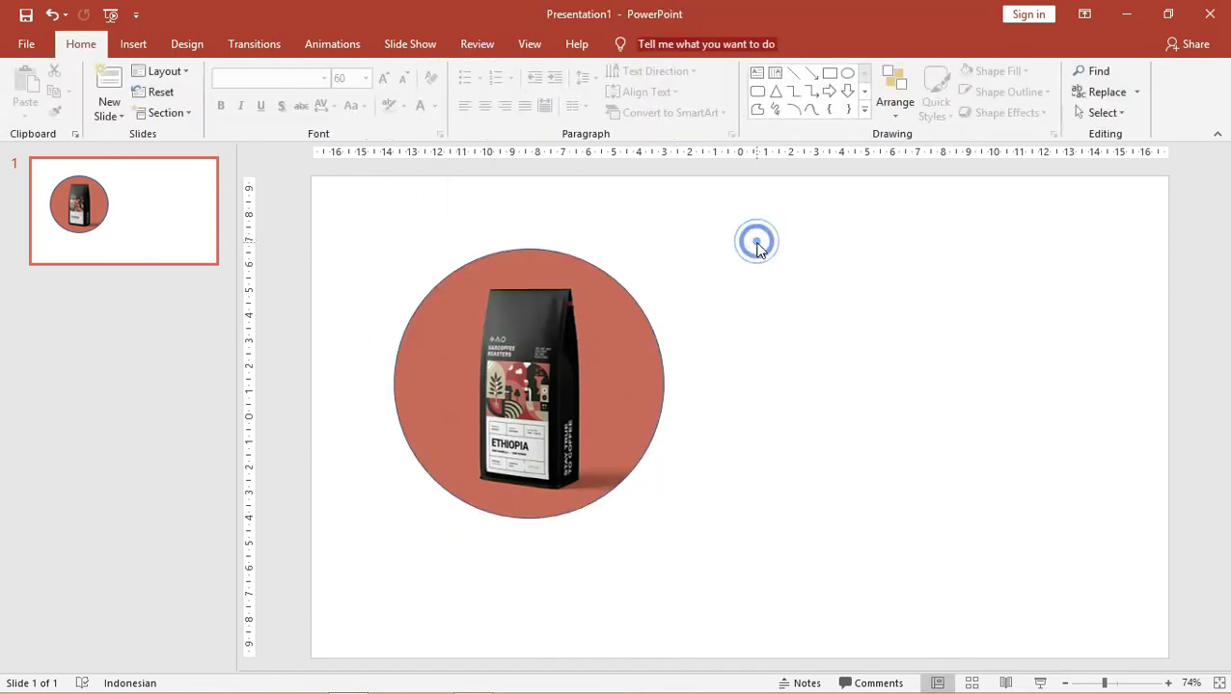
Look through the New Slide layouts without adding one, then switch to Slide Master view.
click(596, 299)
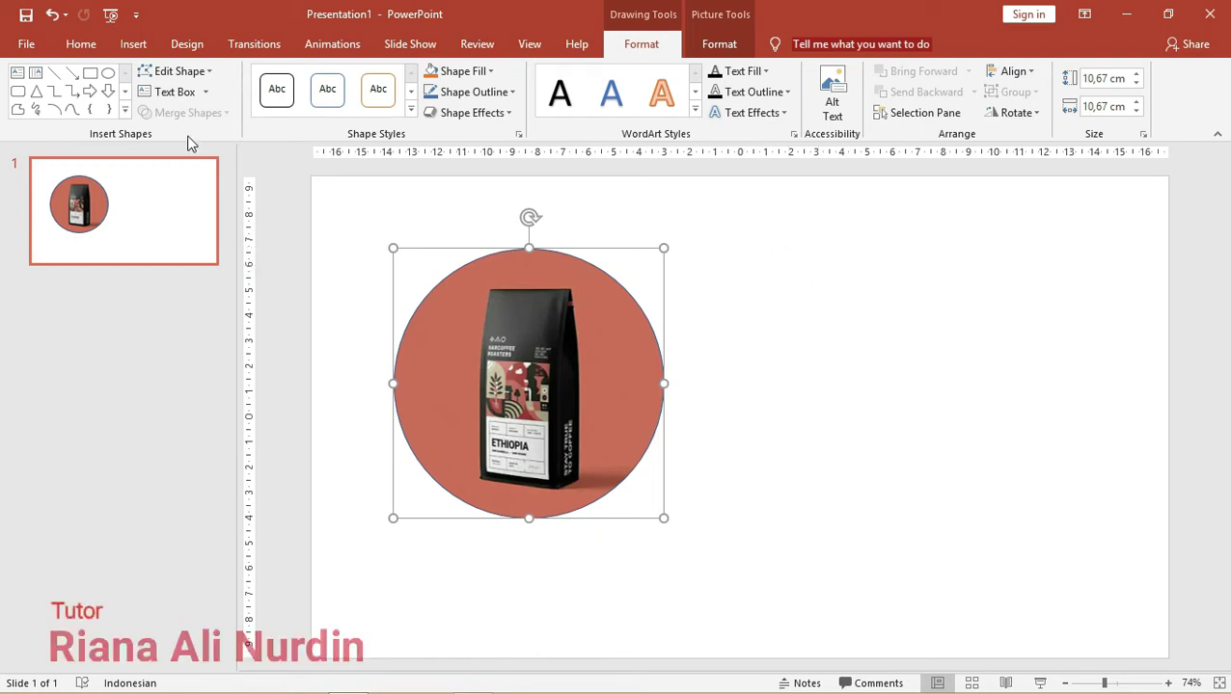
click(85, 46)
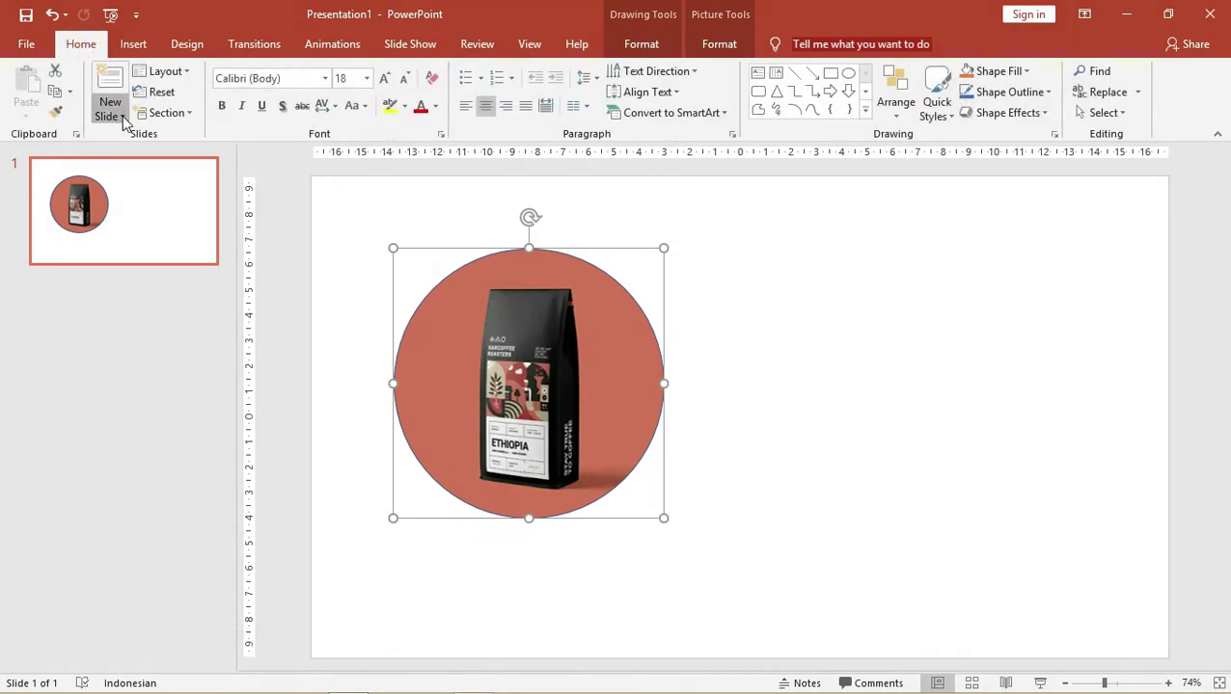
click(112, 121)
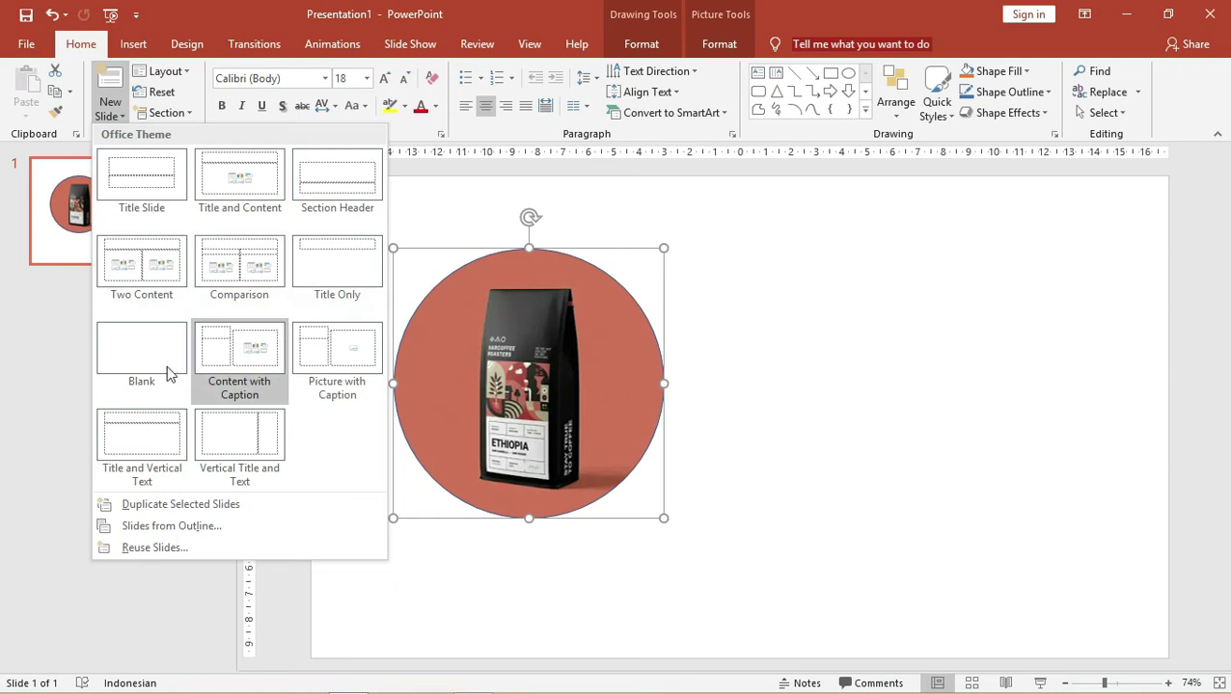
click(49, 345)
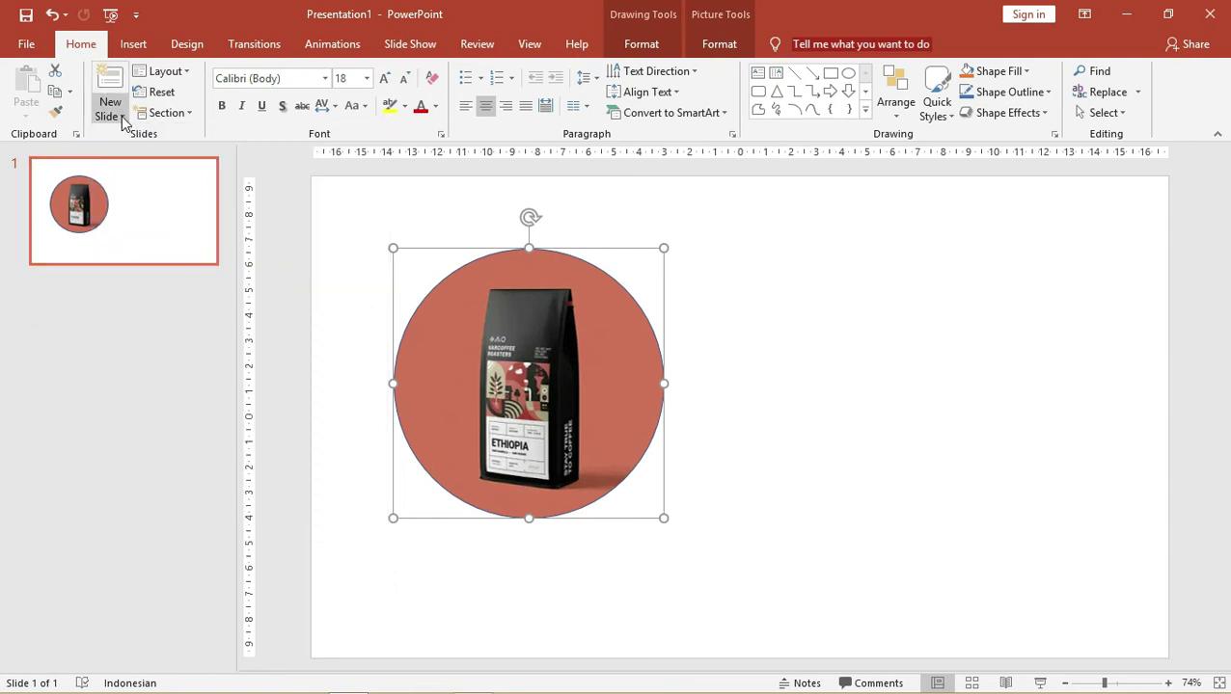
click(111, 118)
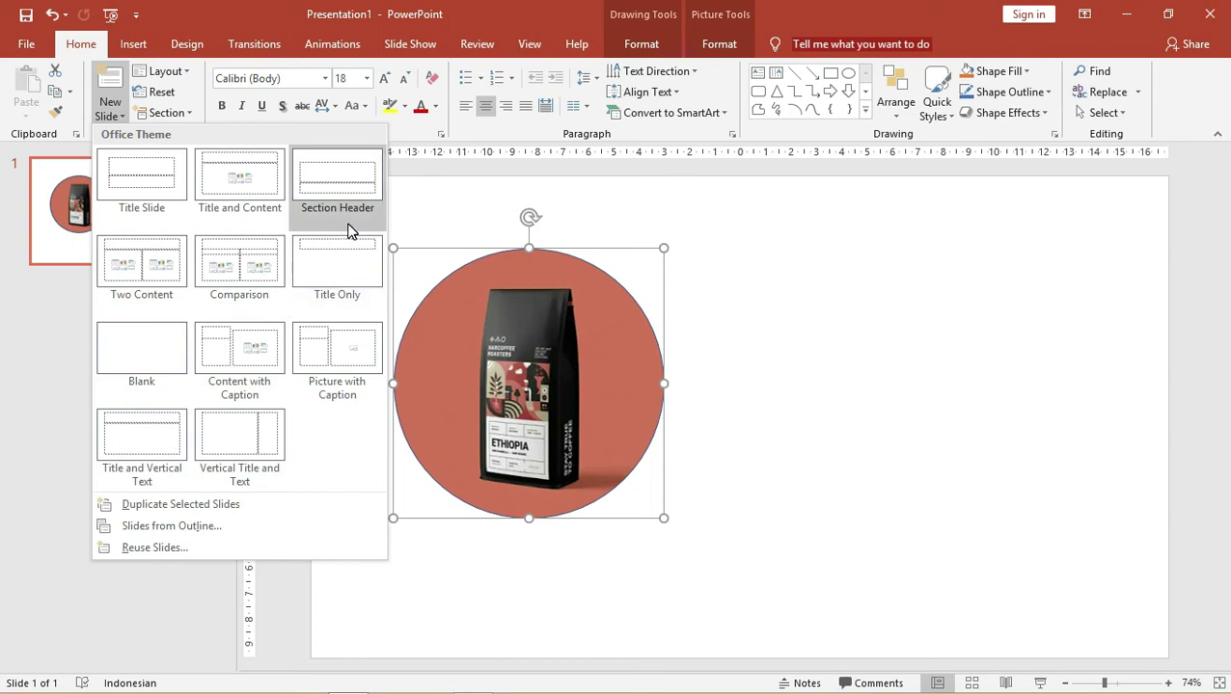
click(533, 44)
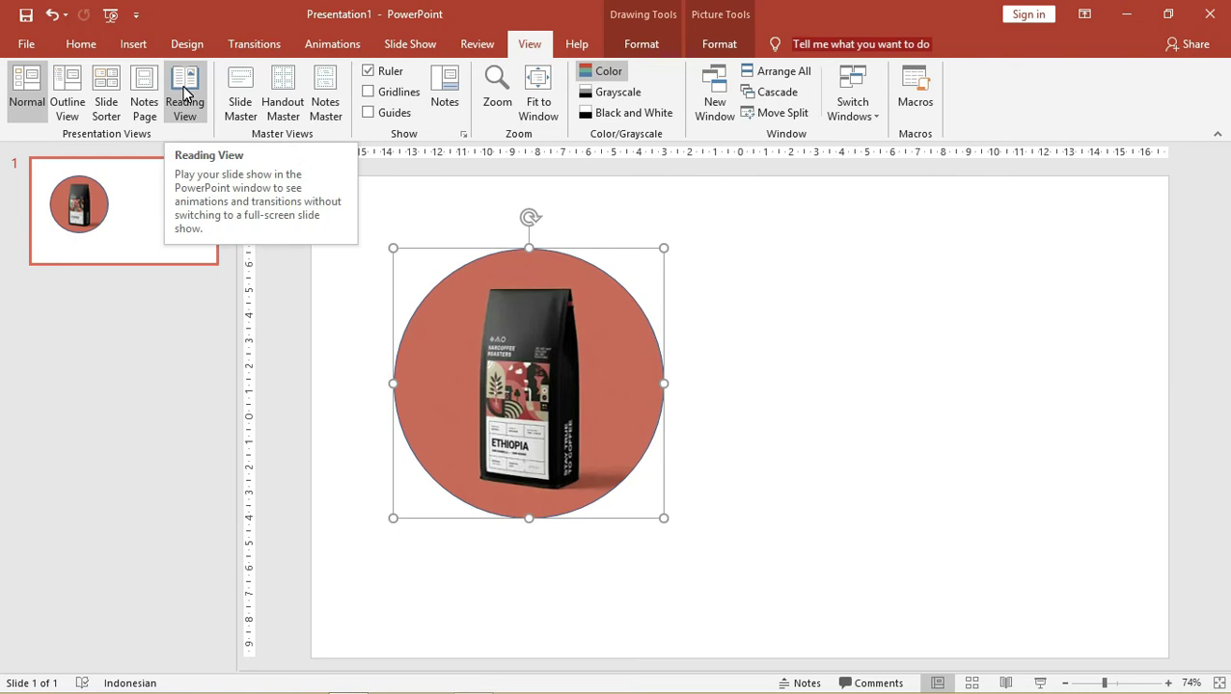
click(240, 97)
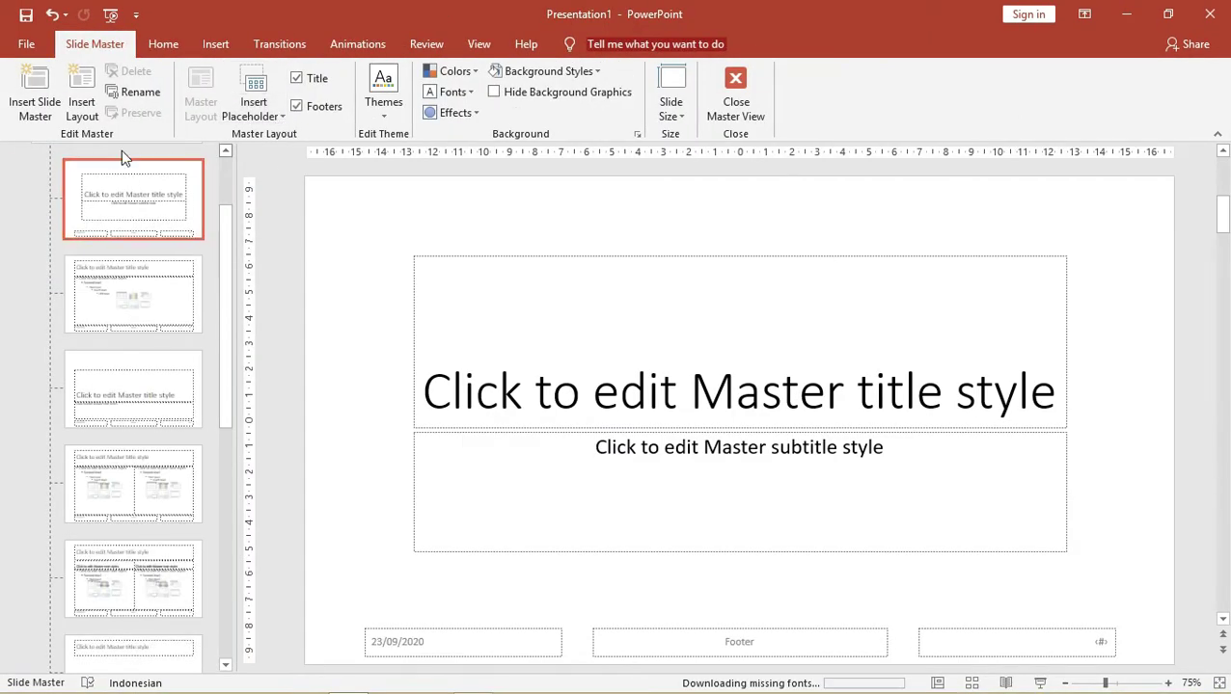
Insert a new master layout and delete its title placeholder.
click(90, 104)
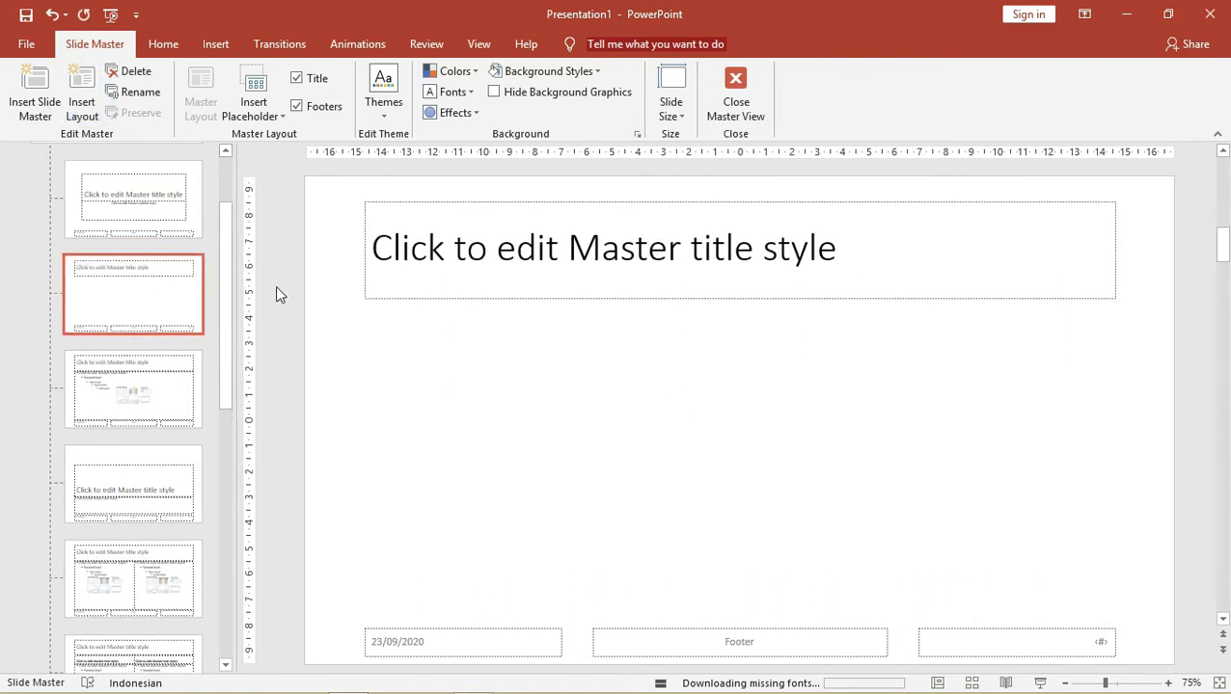
click(410, 256)
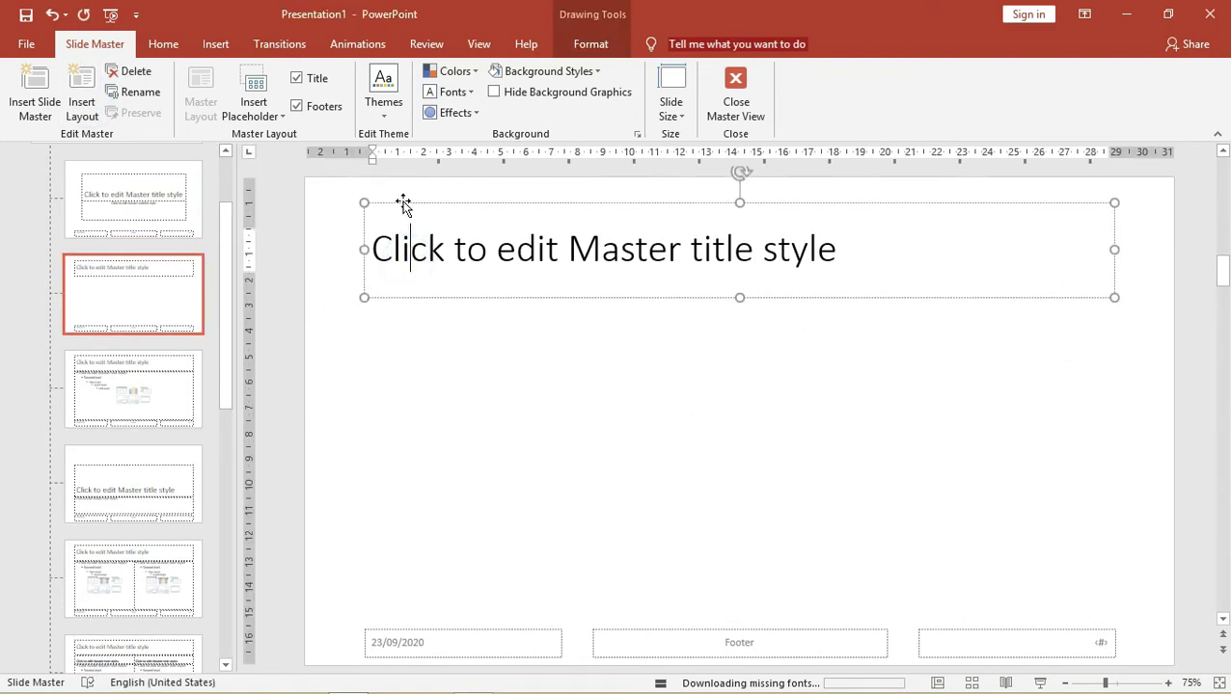
click(403, 204)
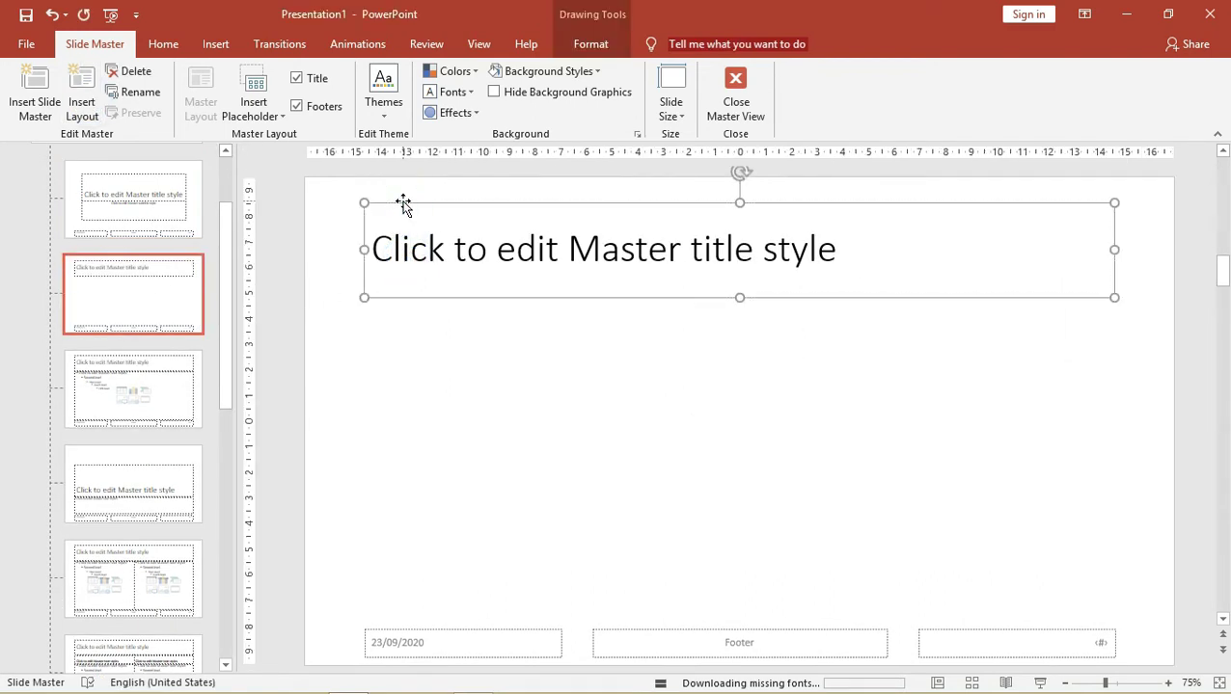
key(Delete)
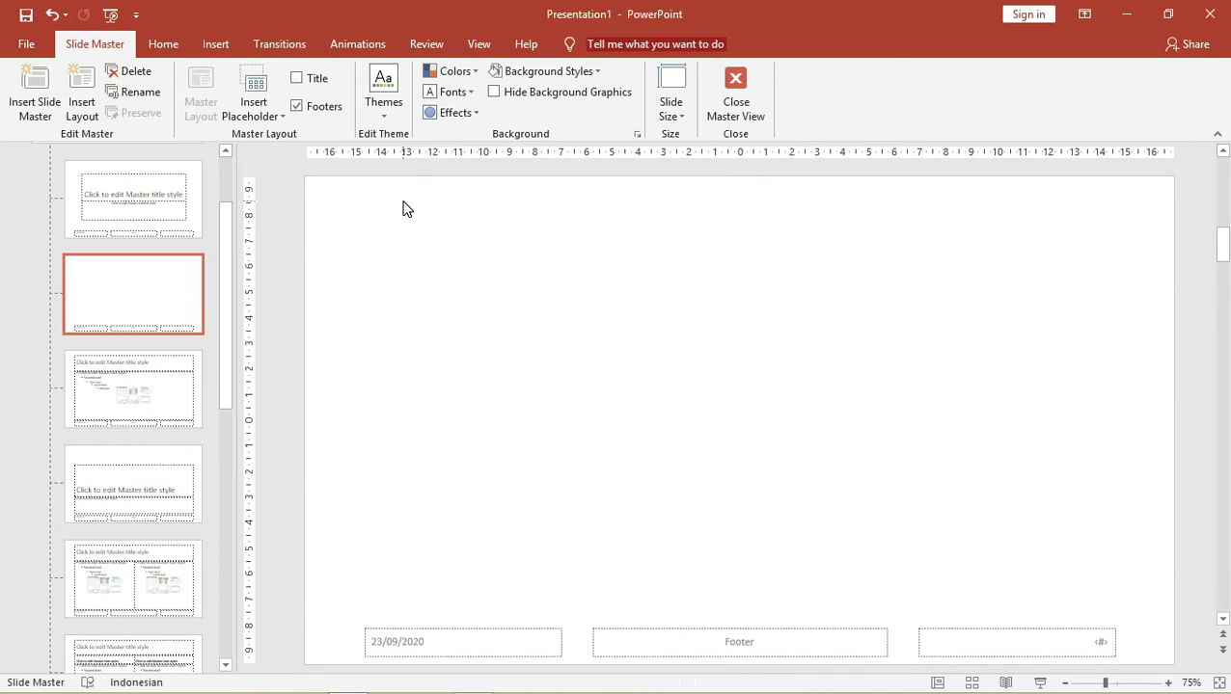
click(259, 114)
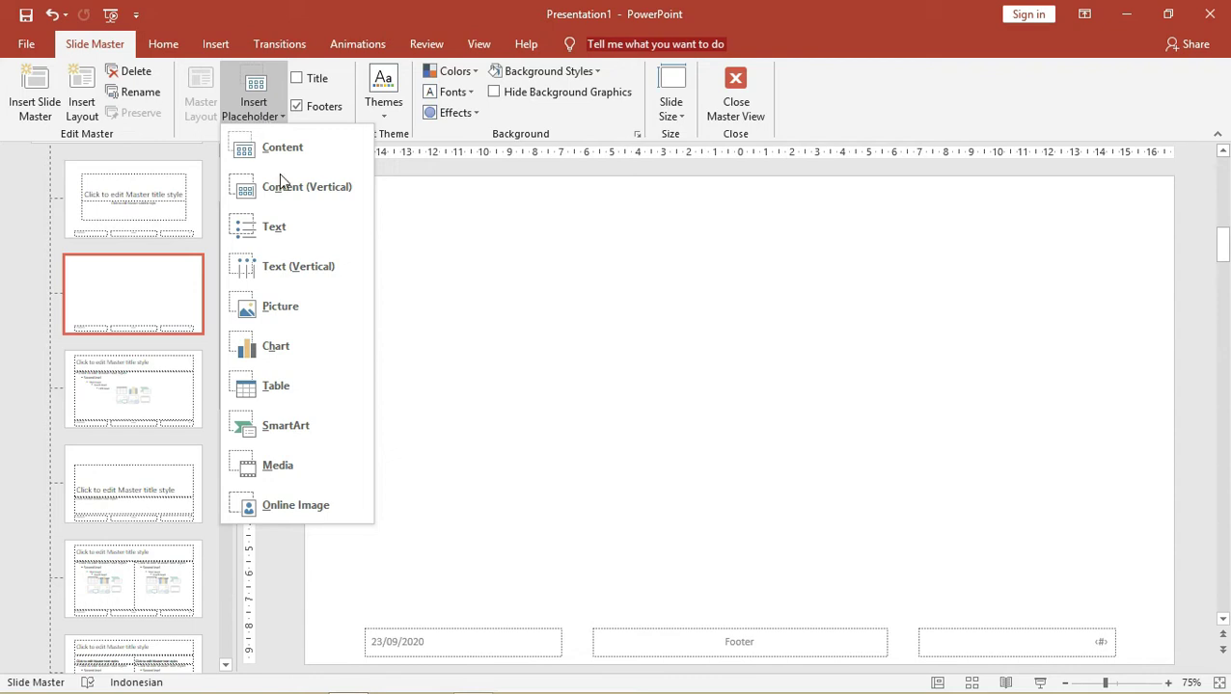
Draw a Picture placeholder on the custom layout.
click(278, 305)
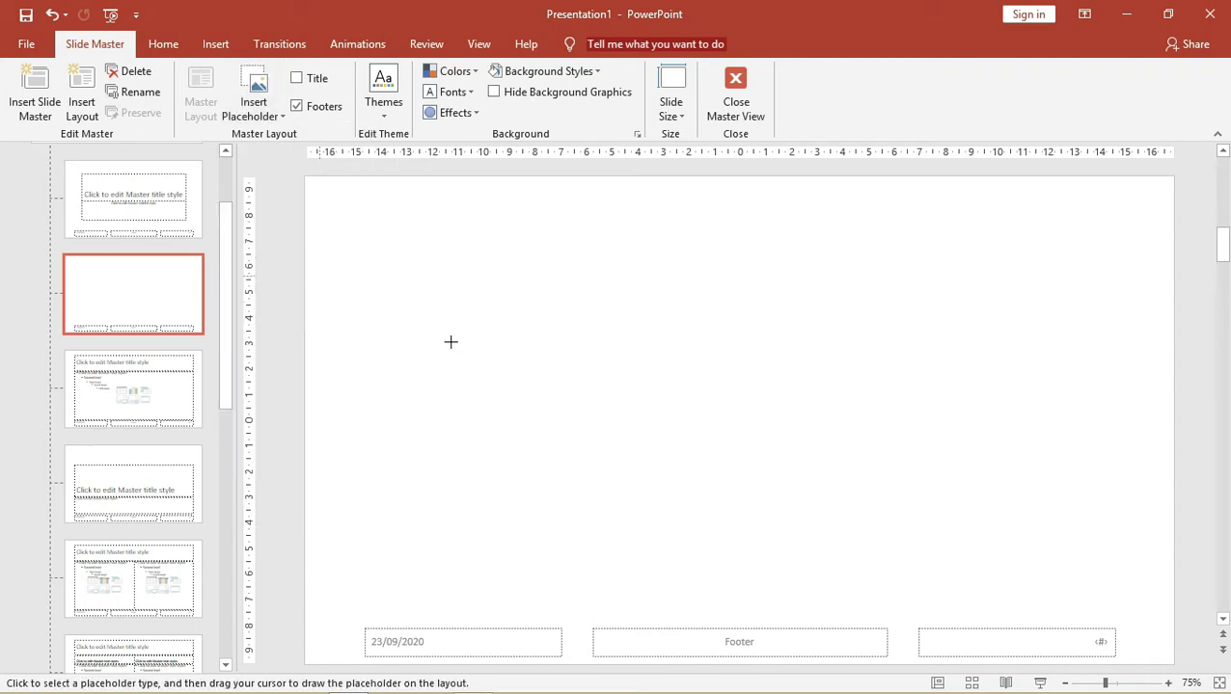
drag(469, 273, 623, 404)
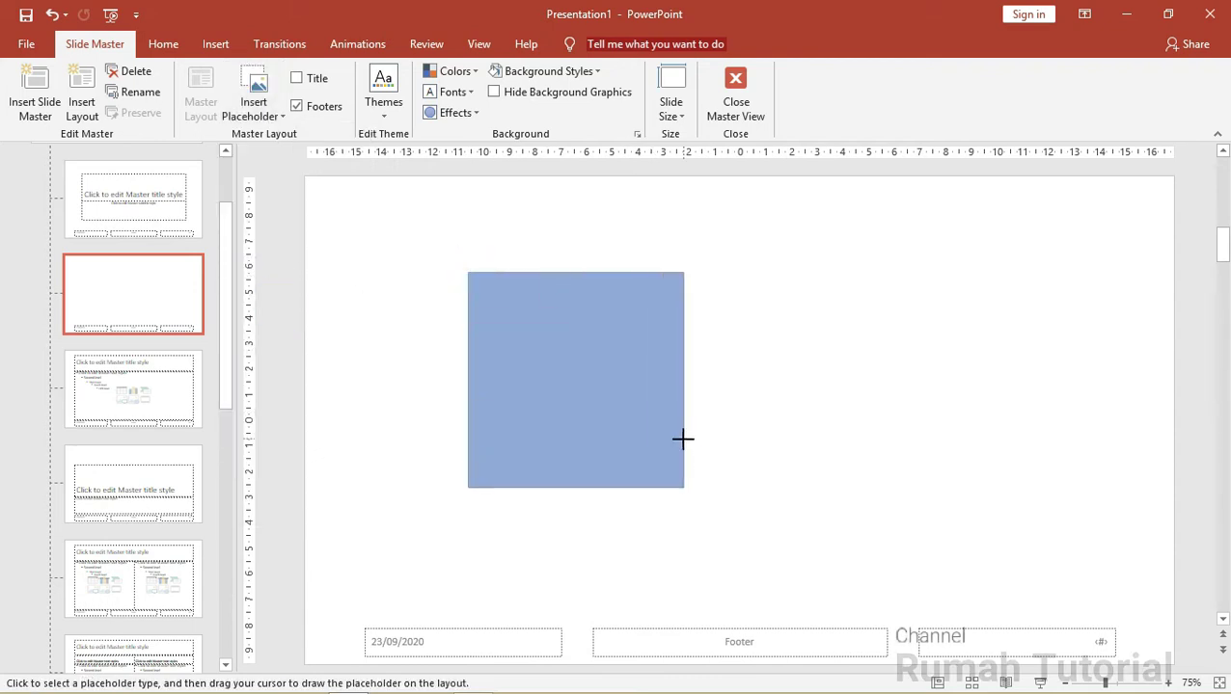
mouse_move(623, 404)
mouse_down()
mouse_move(526, 326)
mouse_move(777, 492)
mouse_move(495, 314)
mouse_move(733, 483)
mouse_move(546, 340)
mouse_move(753, 503)
mouse_move(496, 330)
mouse_move(719, 492)
mouse_move(721, 524)
mouse_up()
drag(657, 297, 651, 271)
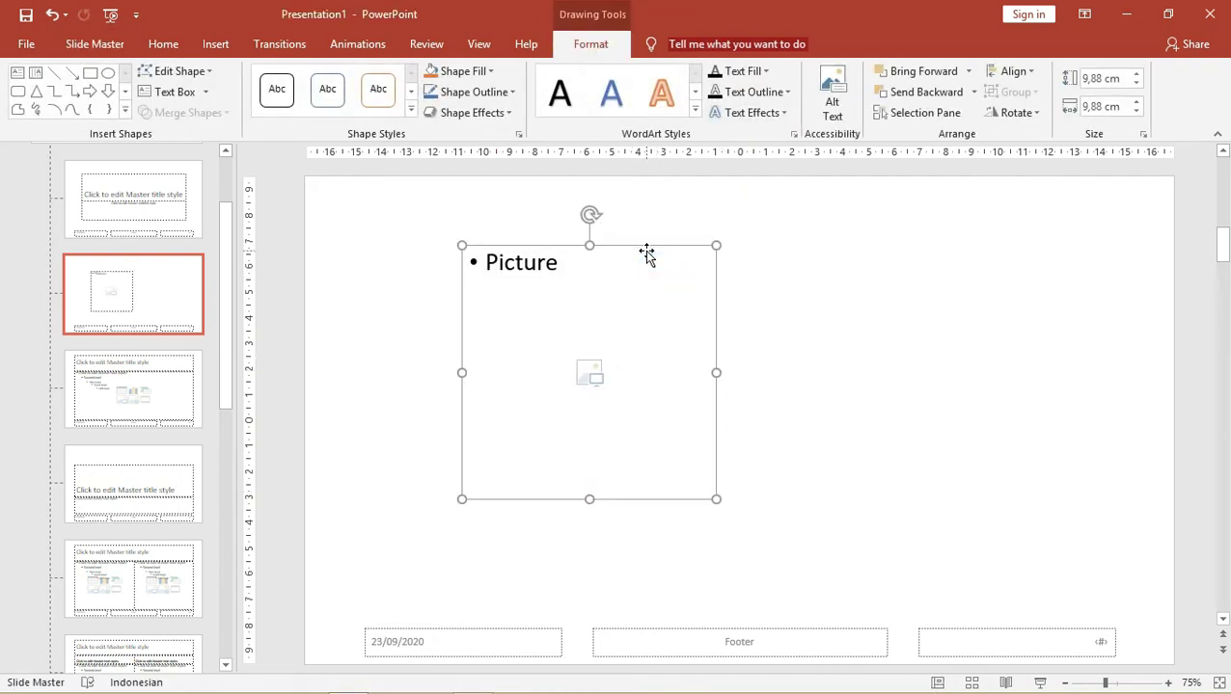
Fill the placeholder Light Gray, change its shape to an Oval, and centre it.
click(477, 72)
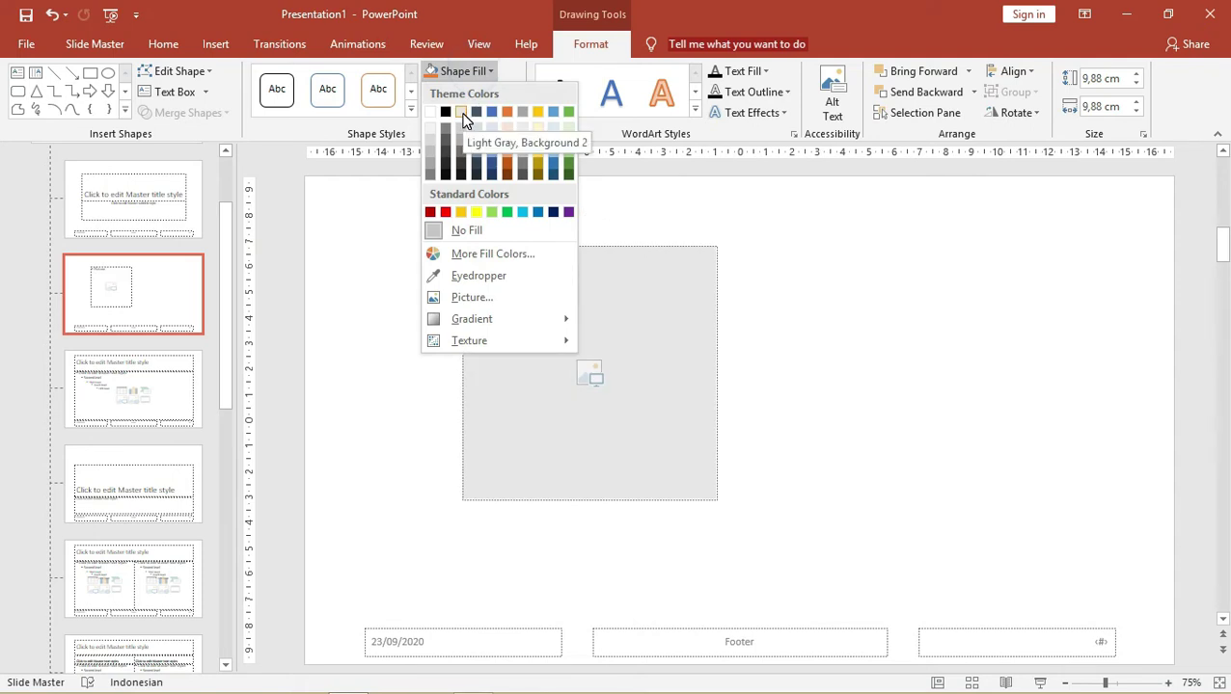
click(461, 114)
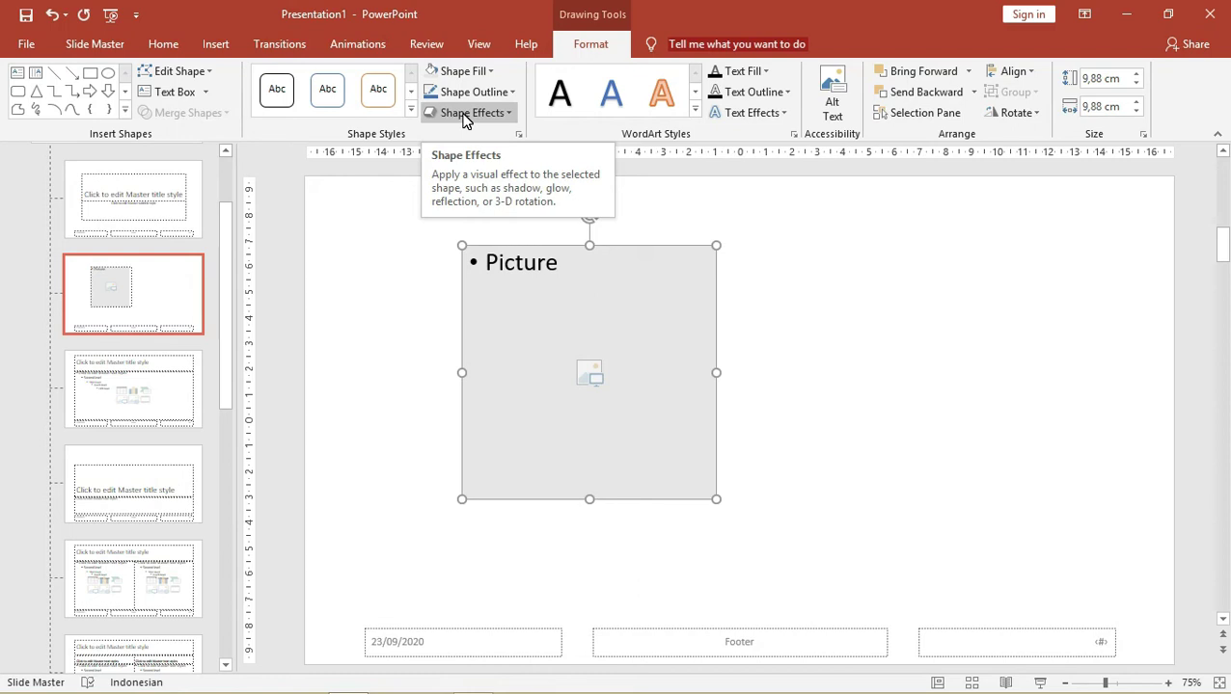
click(176, 71)
mouse_move(199, 94)
click(293, 153)
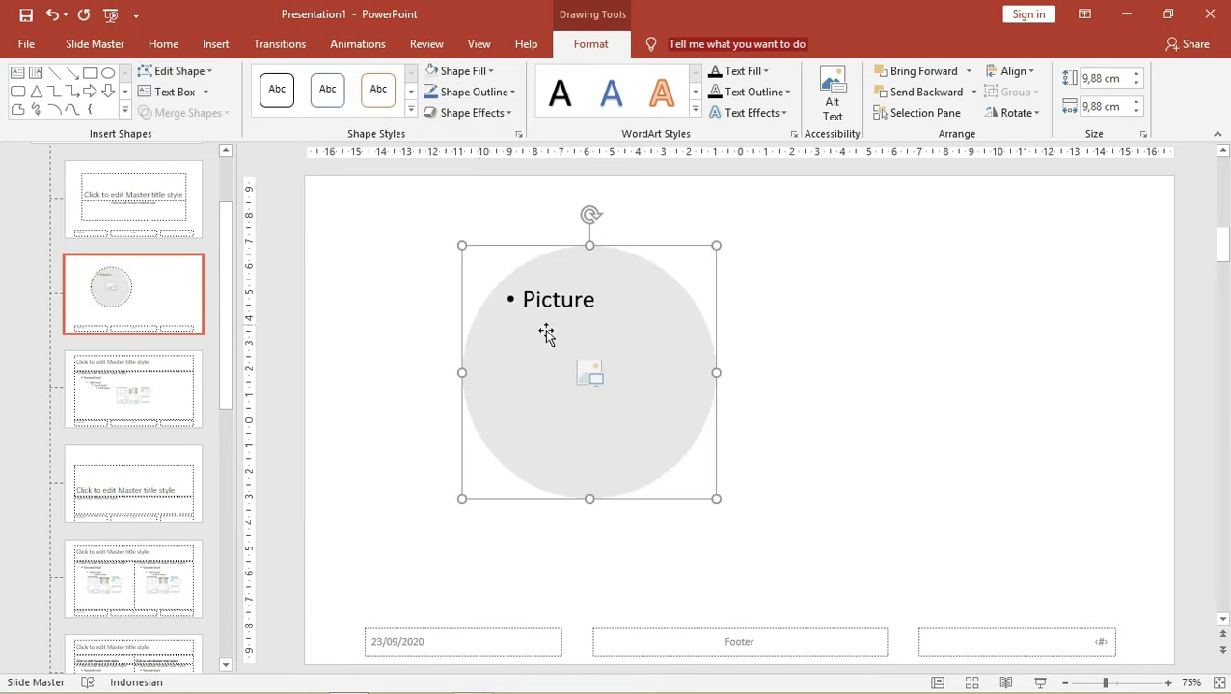
drag(614, 305, 845, 316)
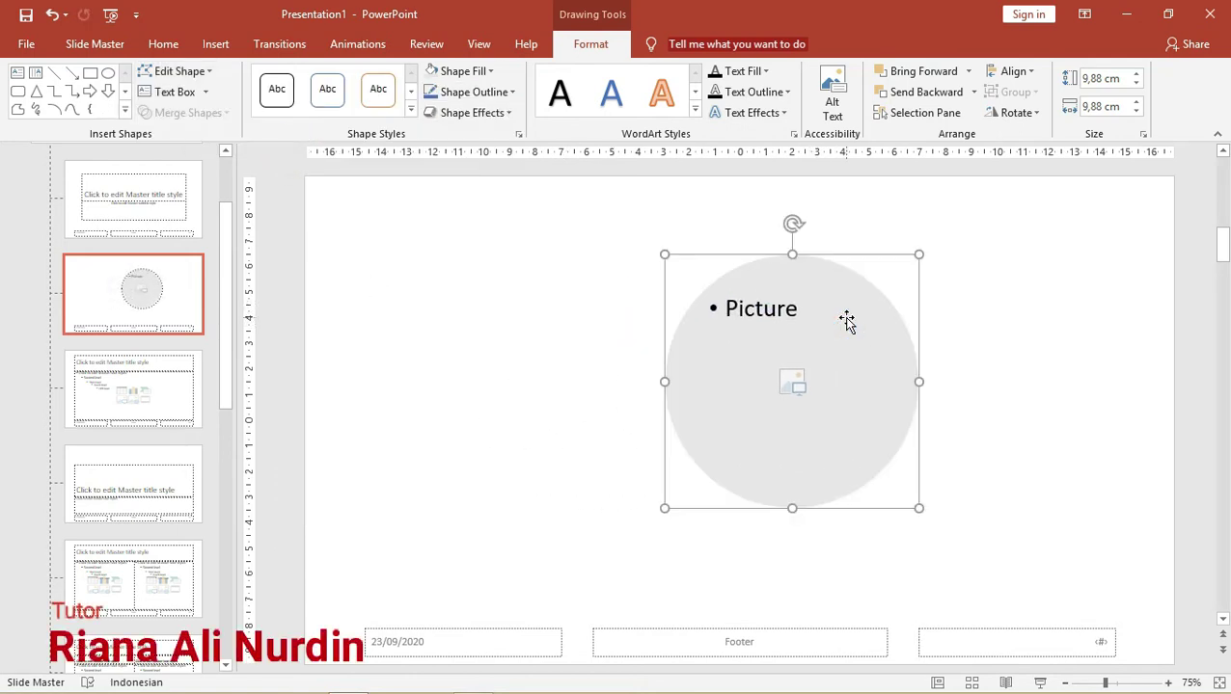
mouse_move(804, 302)
mouse_down()
mouse_move(821, 313)
mouse_move(728, 313)
mouse_up()
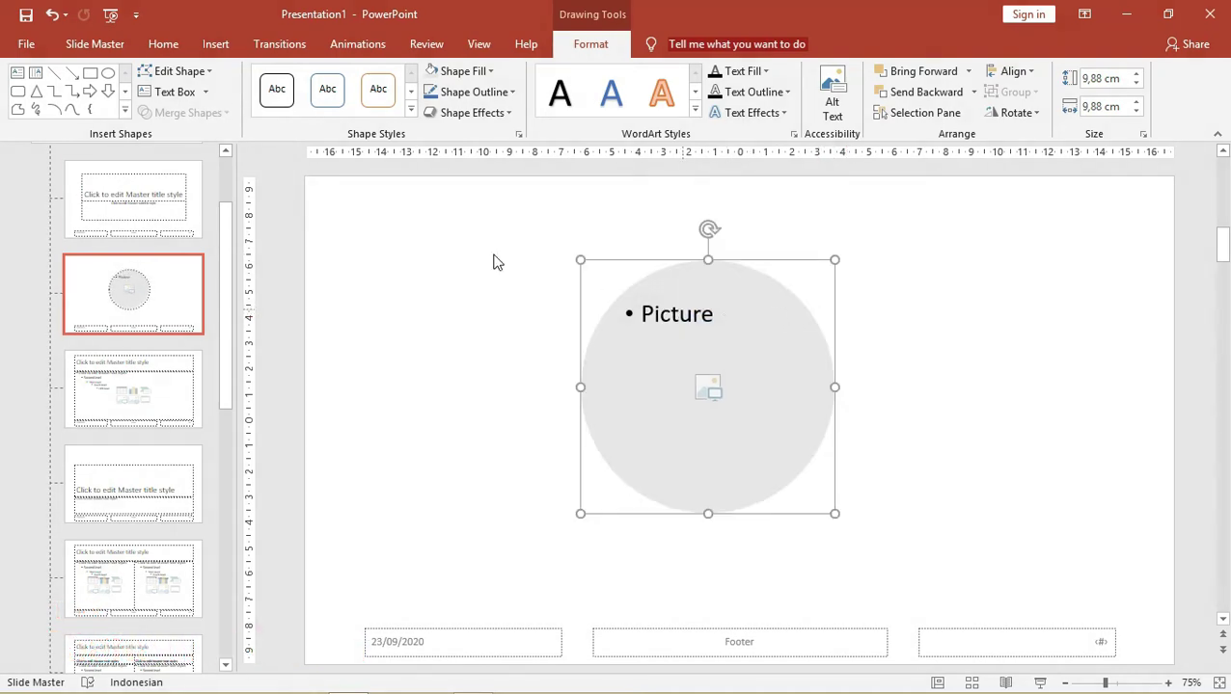
click(114, 44)
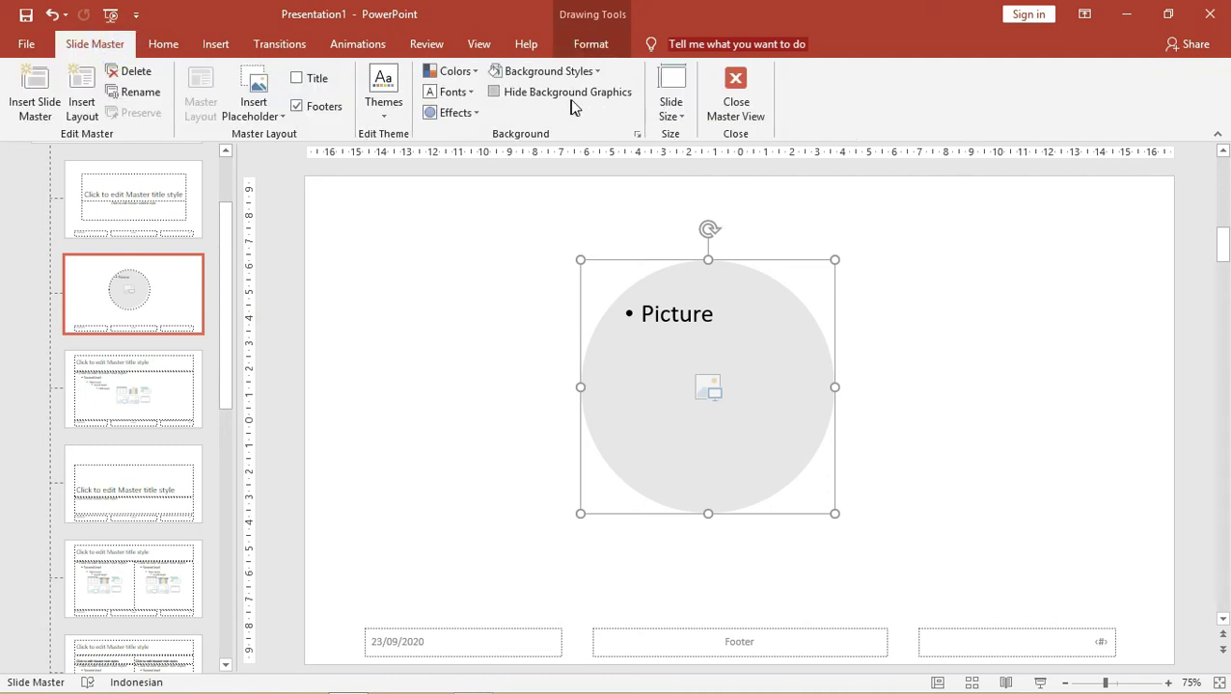
Close Master View and add a new slide with the Custom Layout.
click(735, 92)
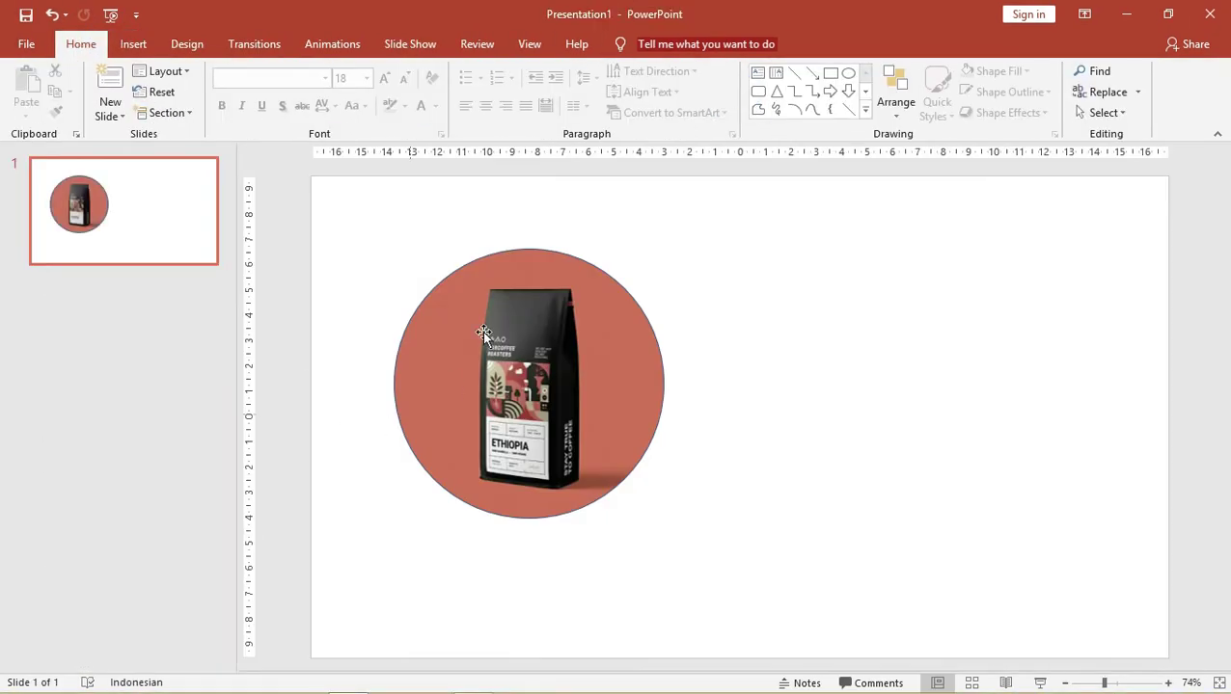
click(112, 115)
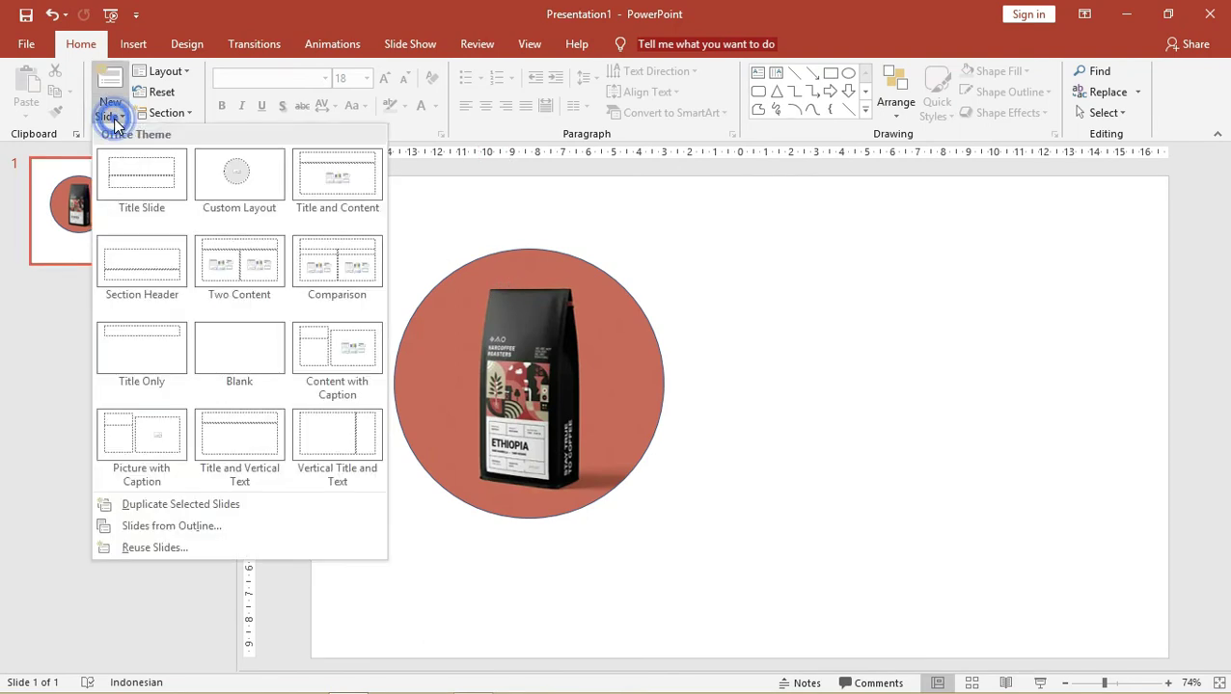
click(241, 174)
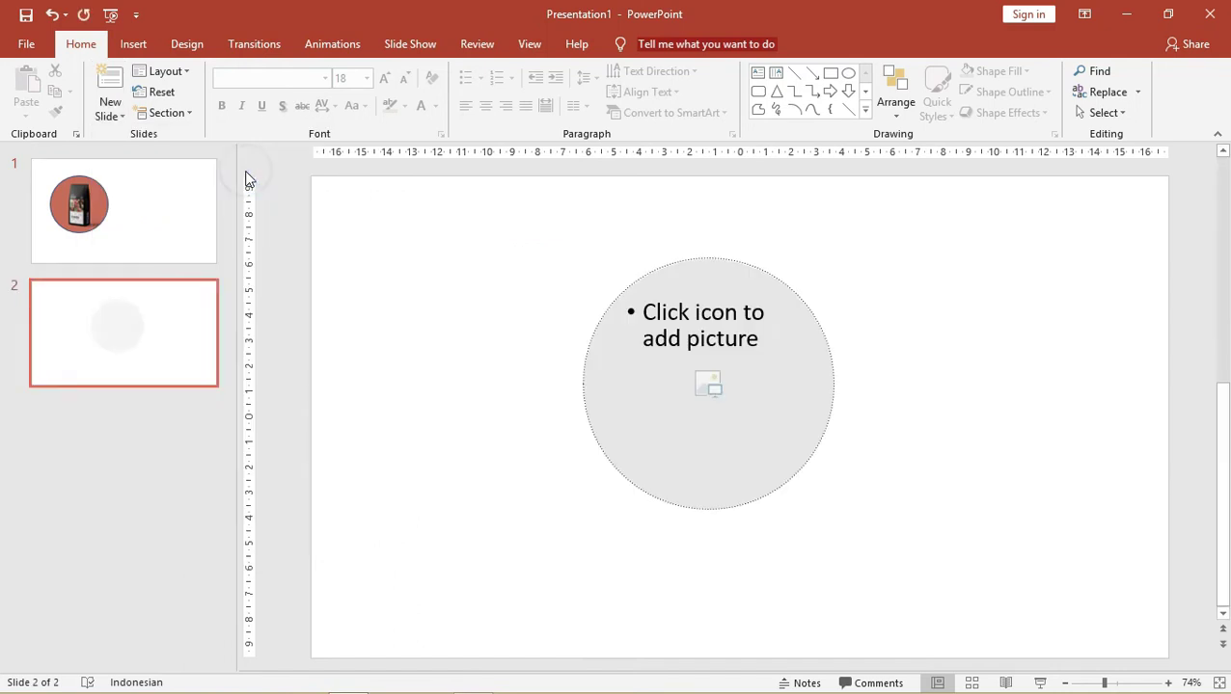
click(170, 231)
click(170, 330)
Insert 8Packaging.jpg into the slide's circular picture placeholder.
click(709, 386)
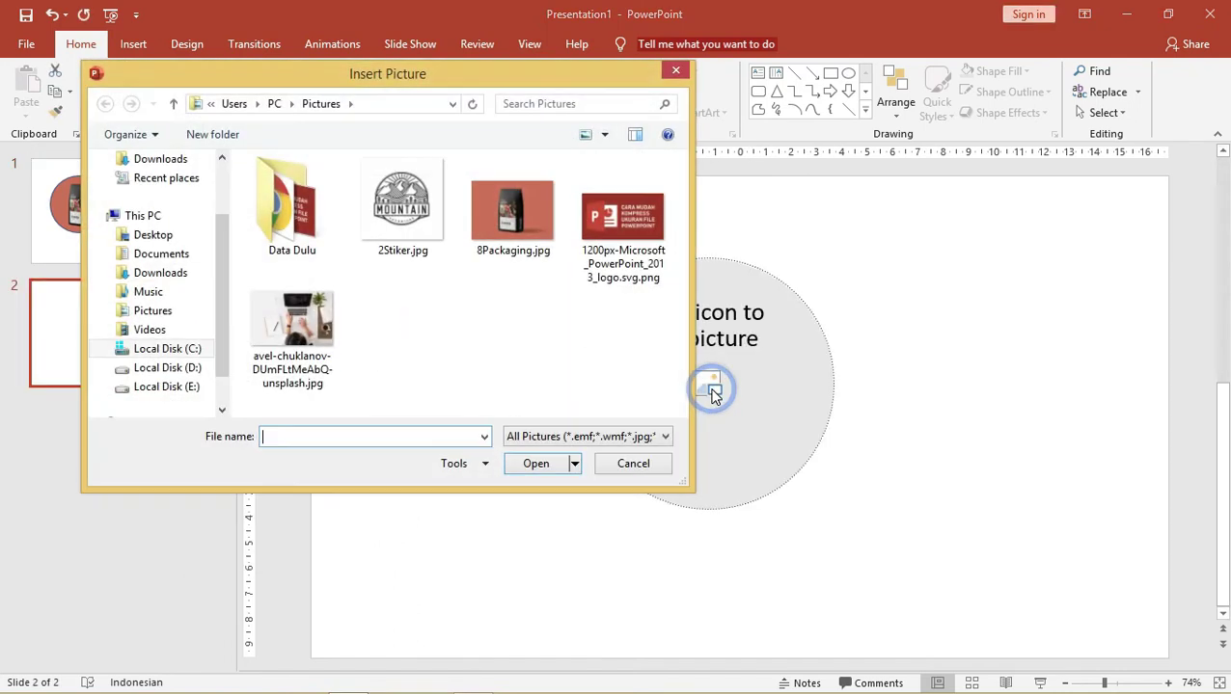
click(529, 229)
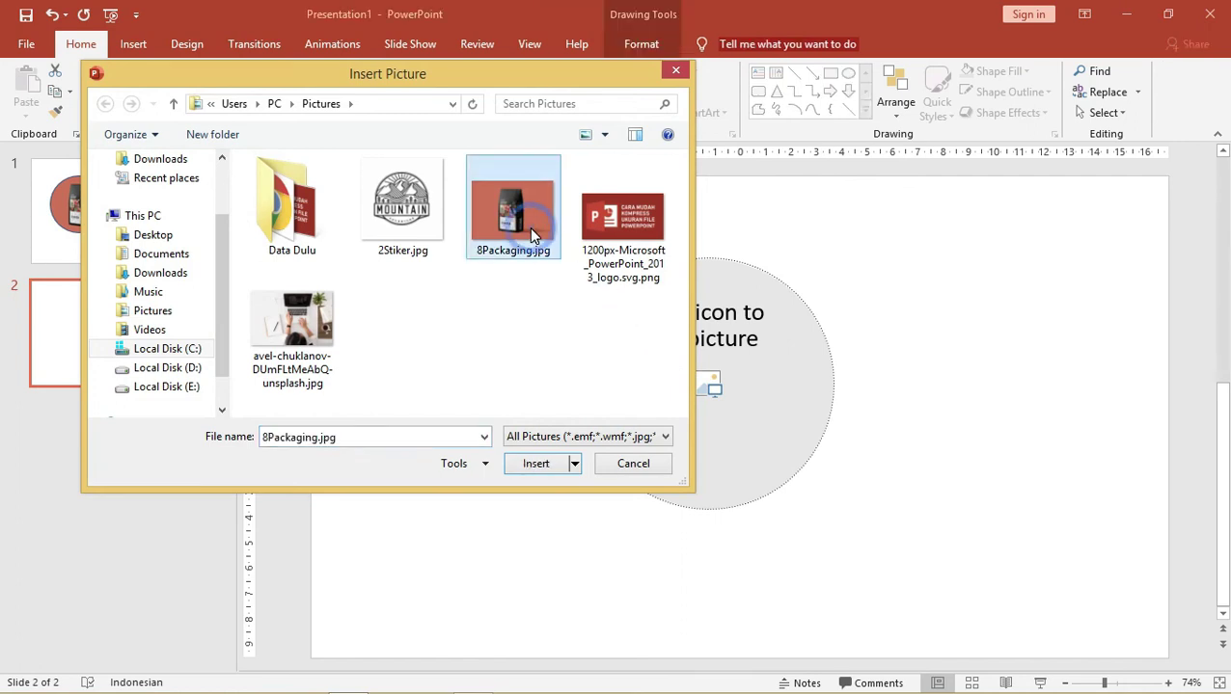
click(537, 464)
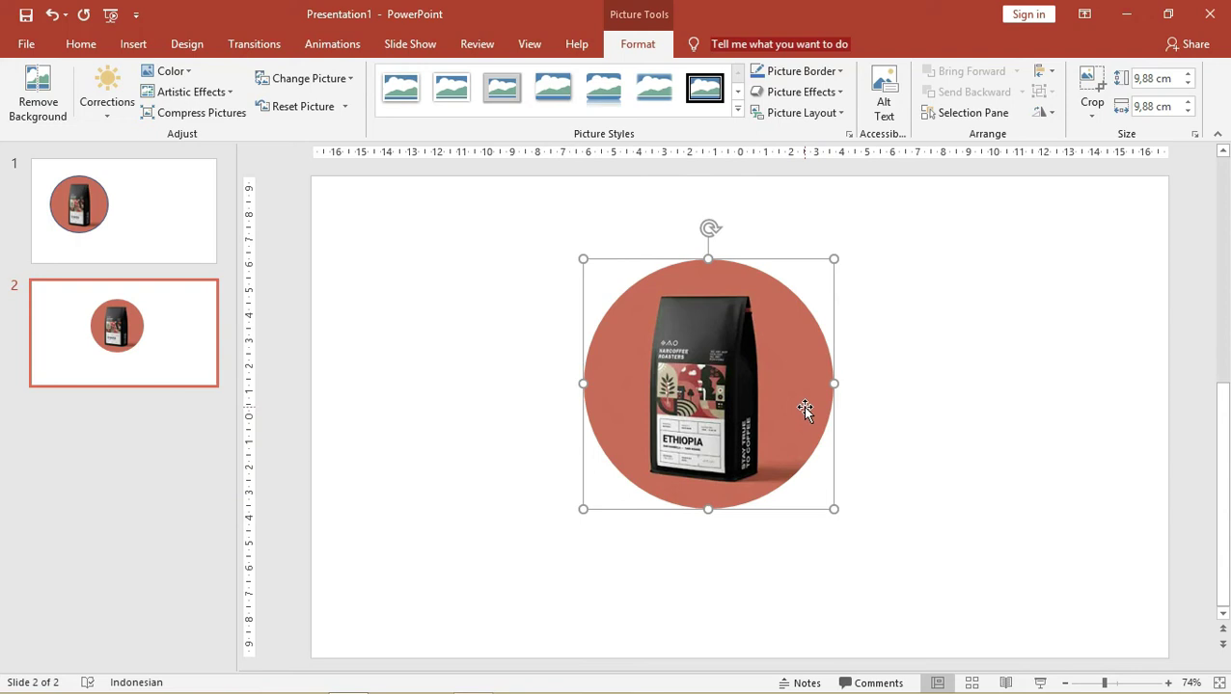
Paste a copy of the circular coffee-bag photo onto slide 1 beside the original.
click(170, 211)
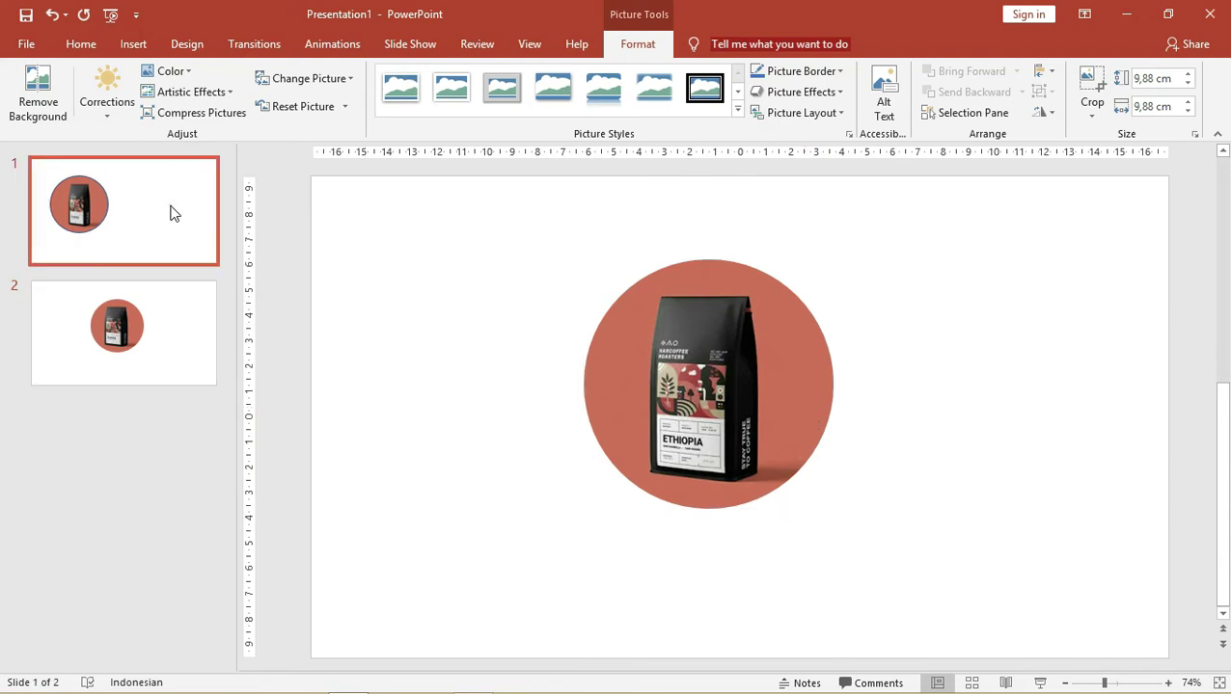
key(ctrl+v)
drag(688, 423, 892, 381)
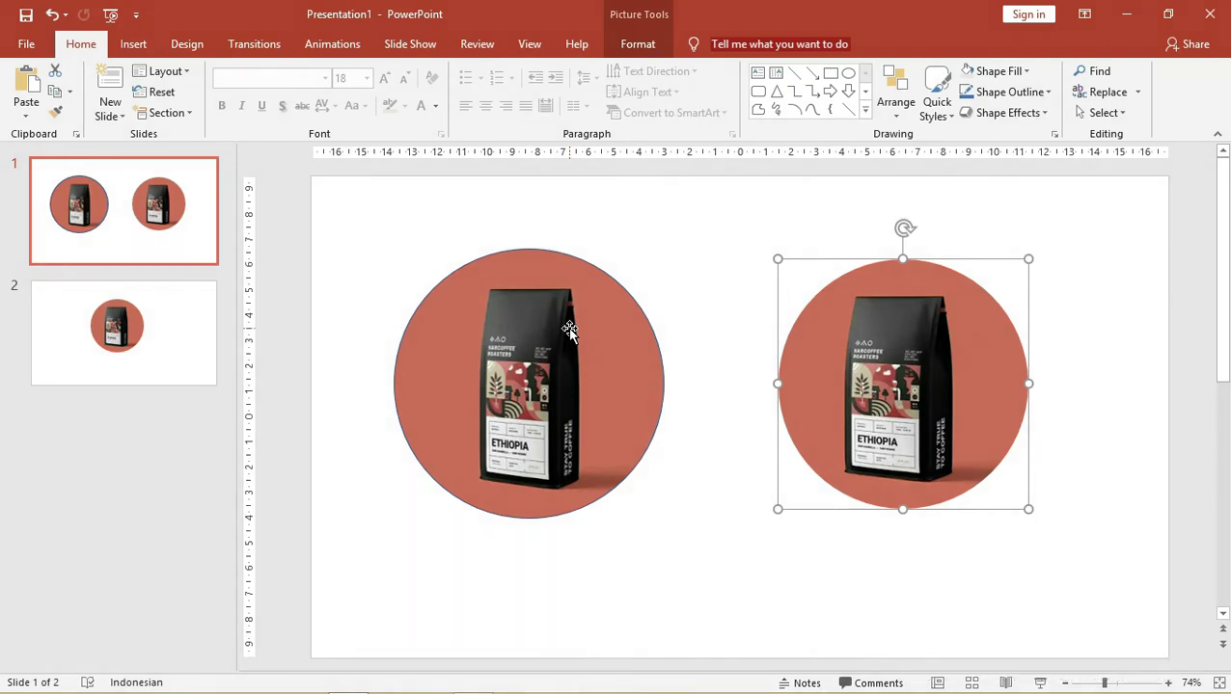
Review the crop of both circle photos and nudge the right one slightly left.
click(1118, 367)
click(962, 392)
right_click(897, 358)
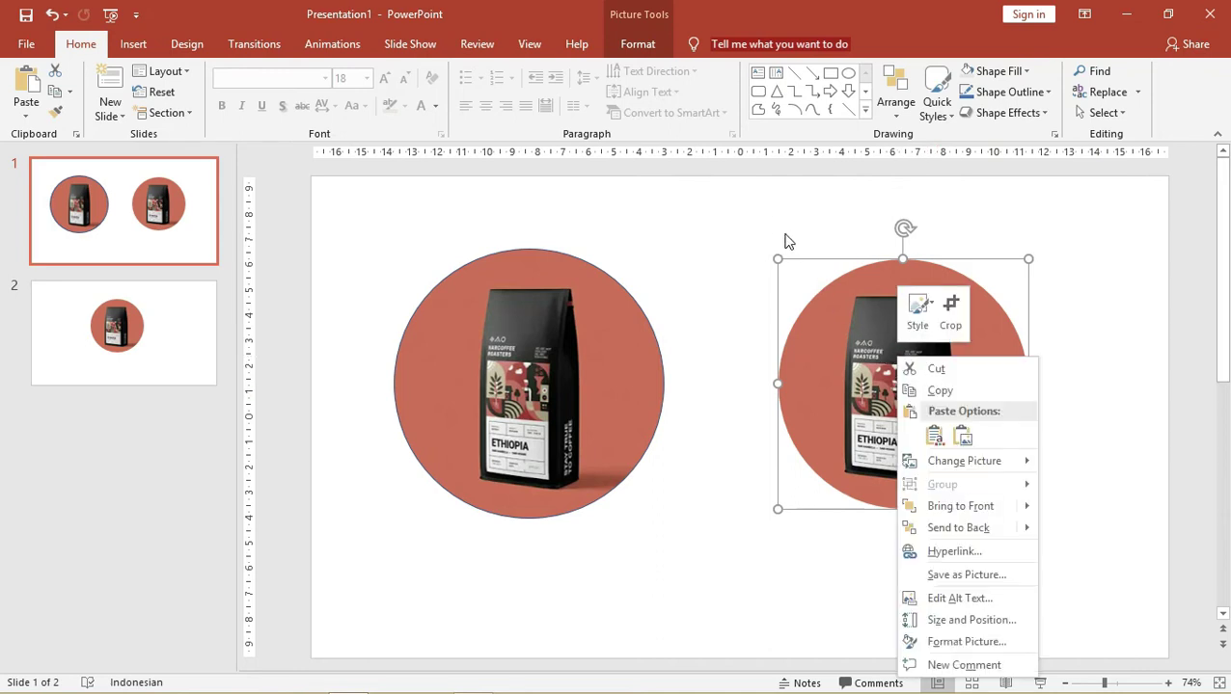
click(950, 307)
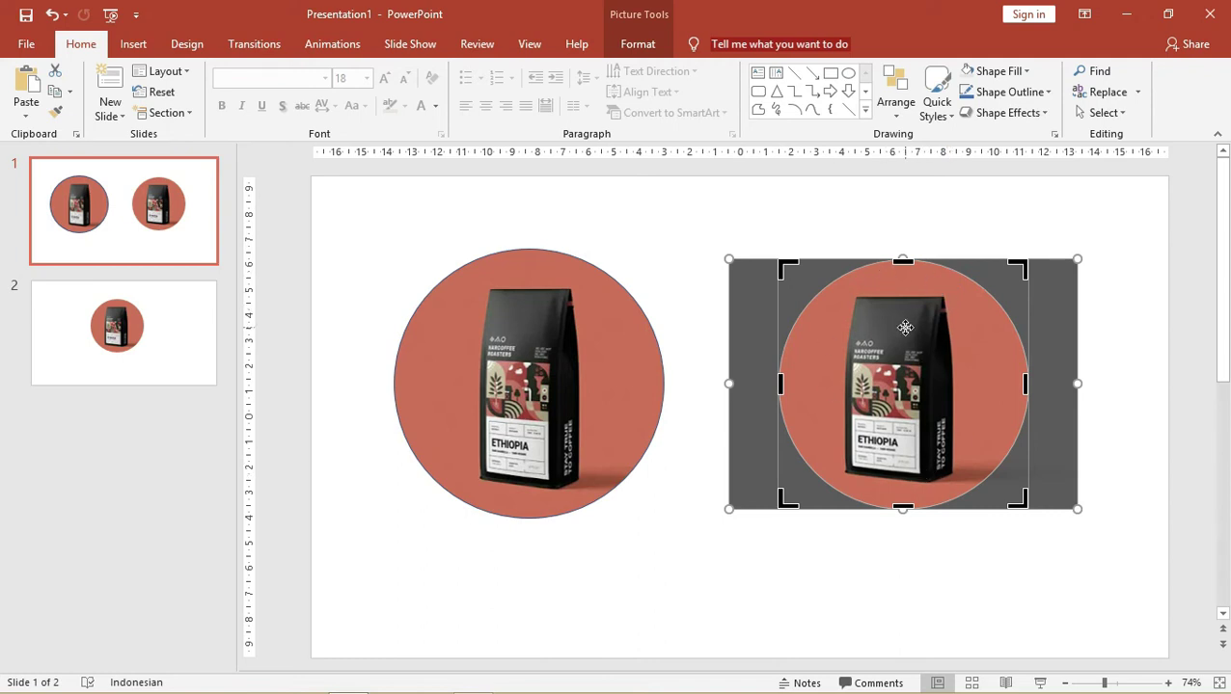
click(613, 308)
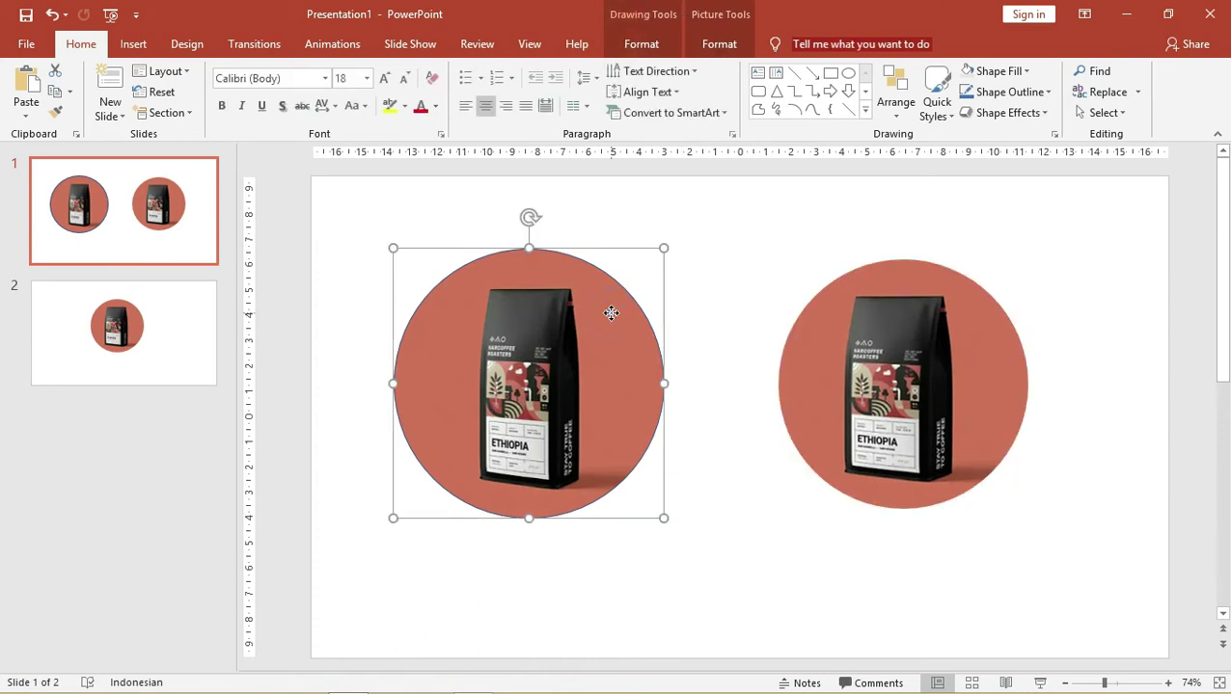
right_click(614, 308)
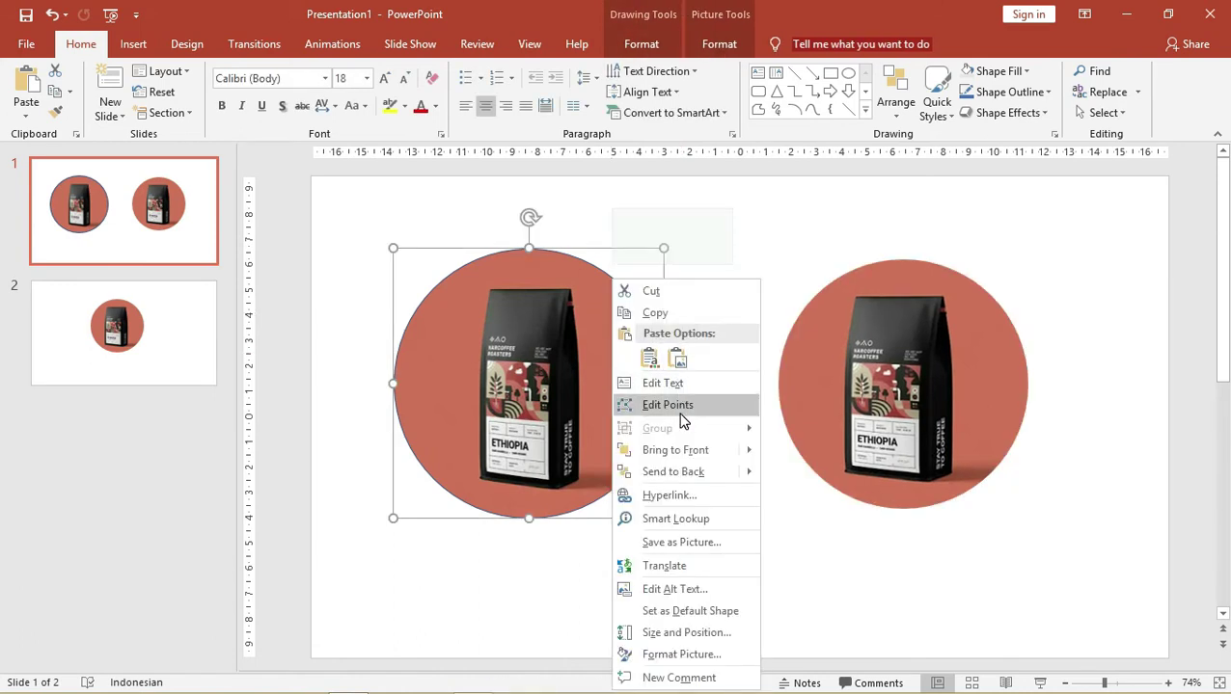
click(719, 44)
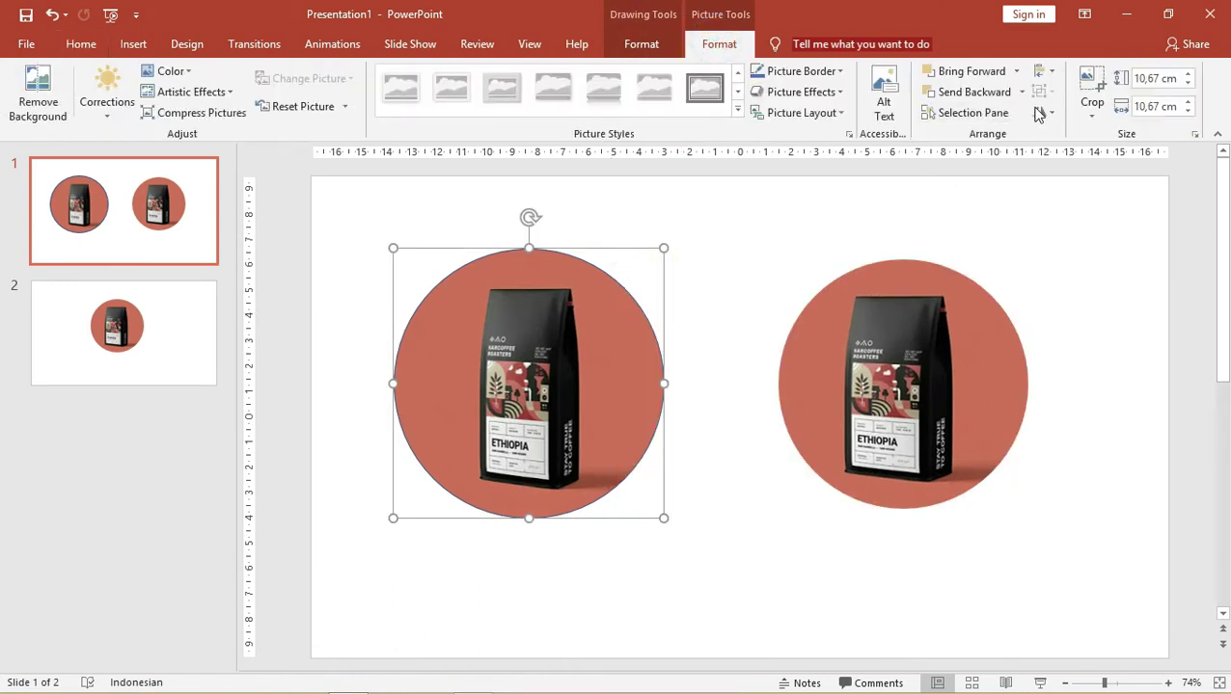
click(1091, 84)
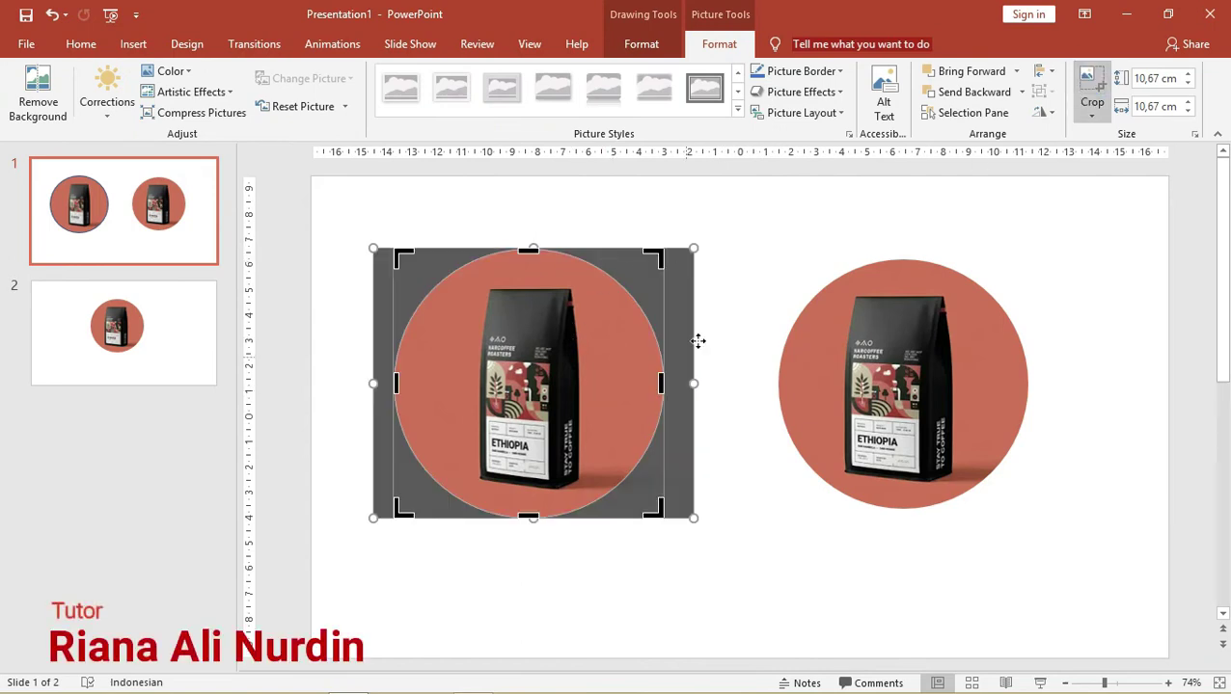
click(758, 241)
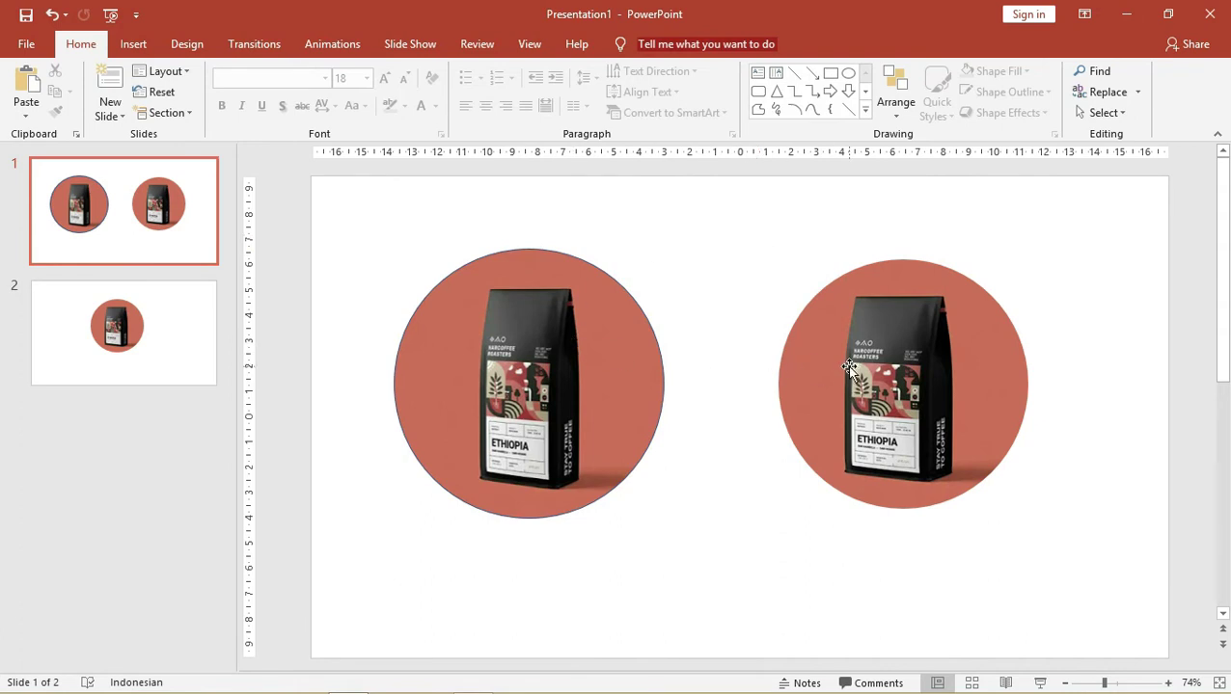
drag(849, 366, 773, 366)
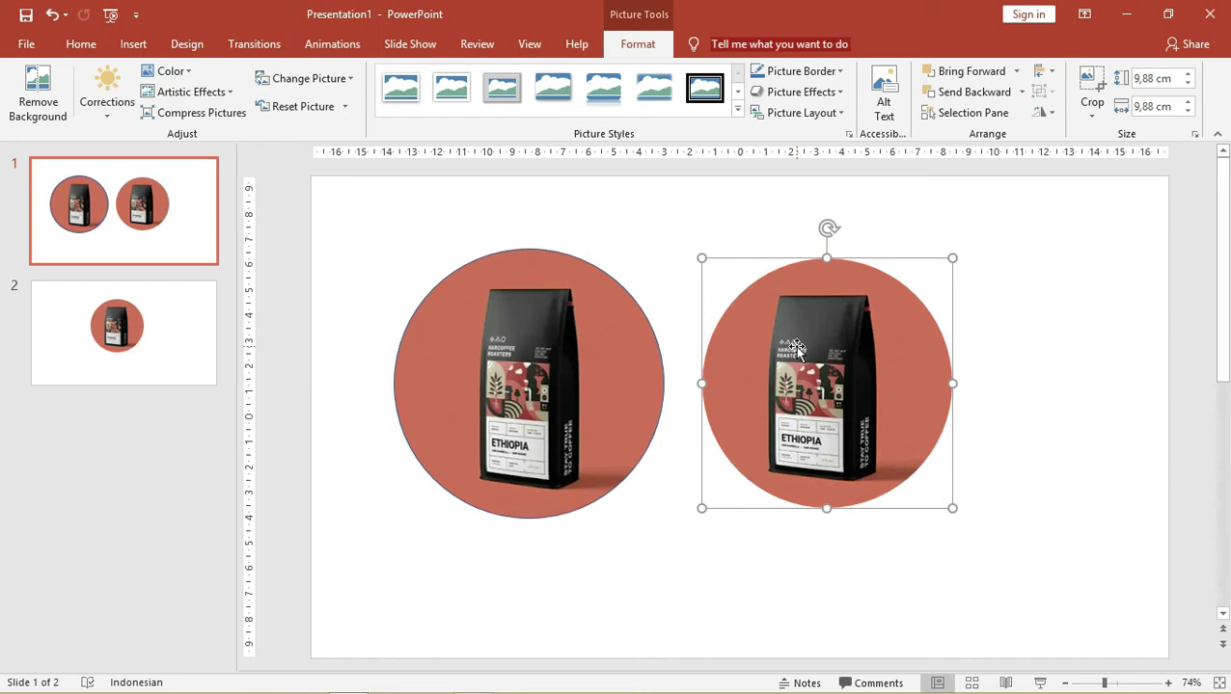
Add a third slide and delete its circular picture placeholder.
right_click(157, 433)
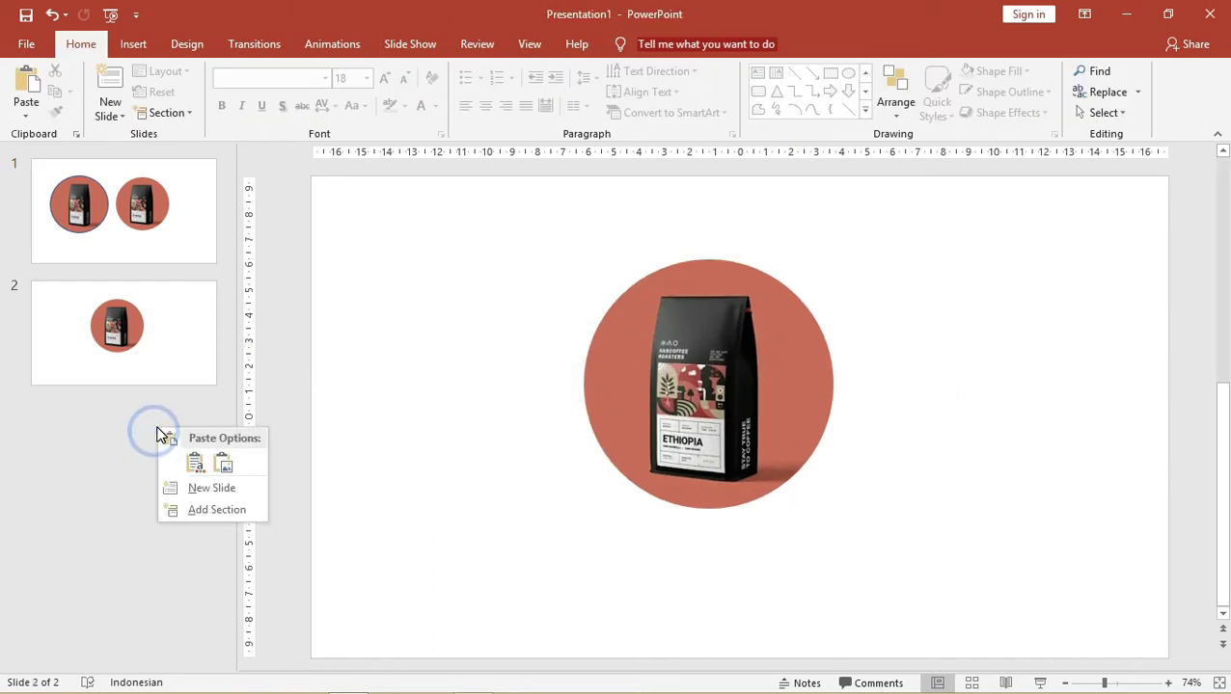
click(203, 490)
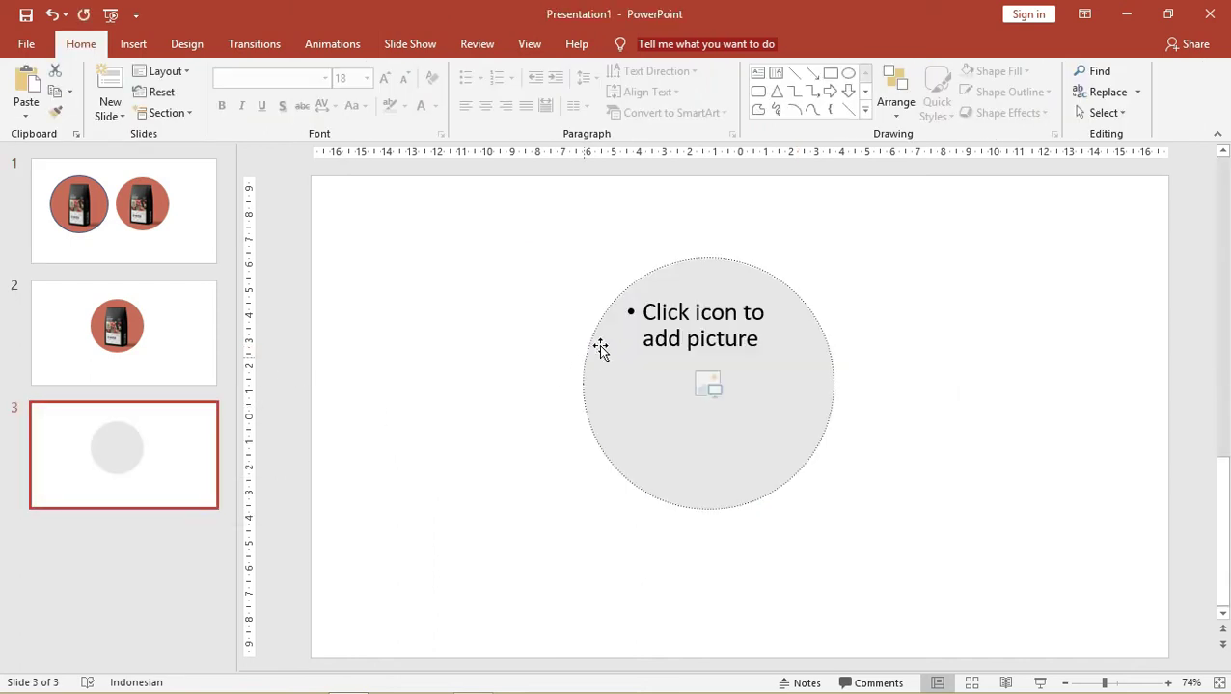
click(600, 349)
key(Delete)
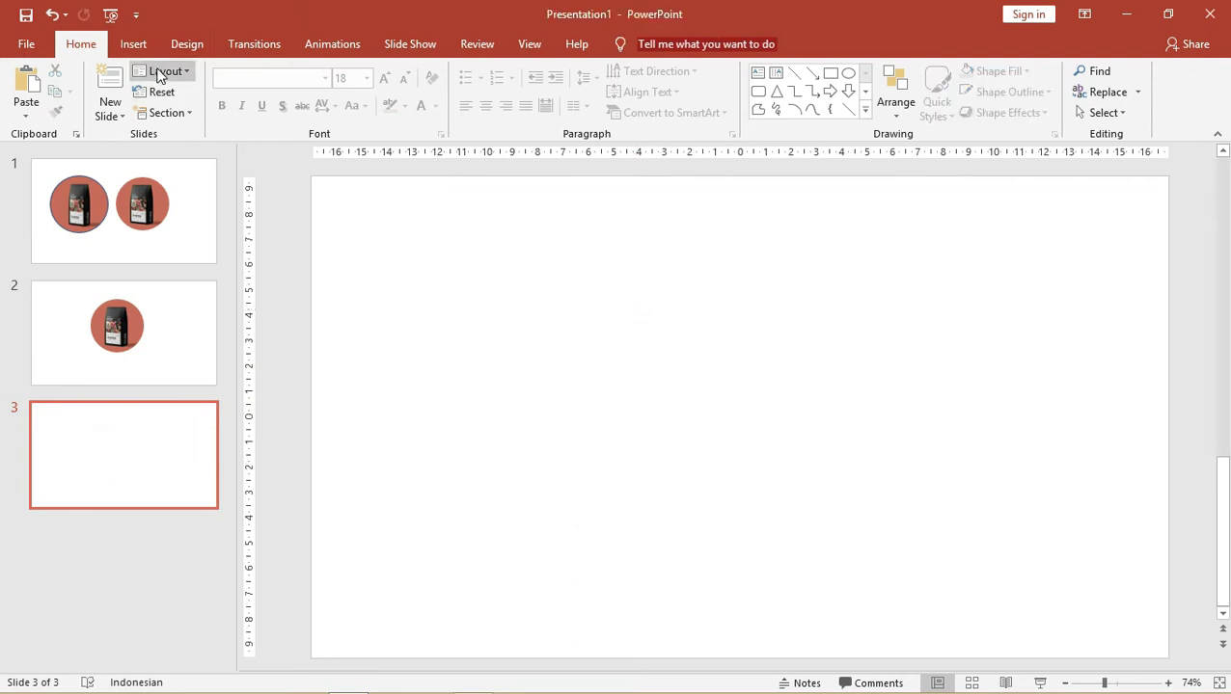
Check the circular photo on slide 2, then return to the blank slide 3.
click(149, 335)
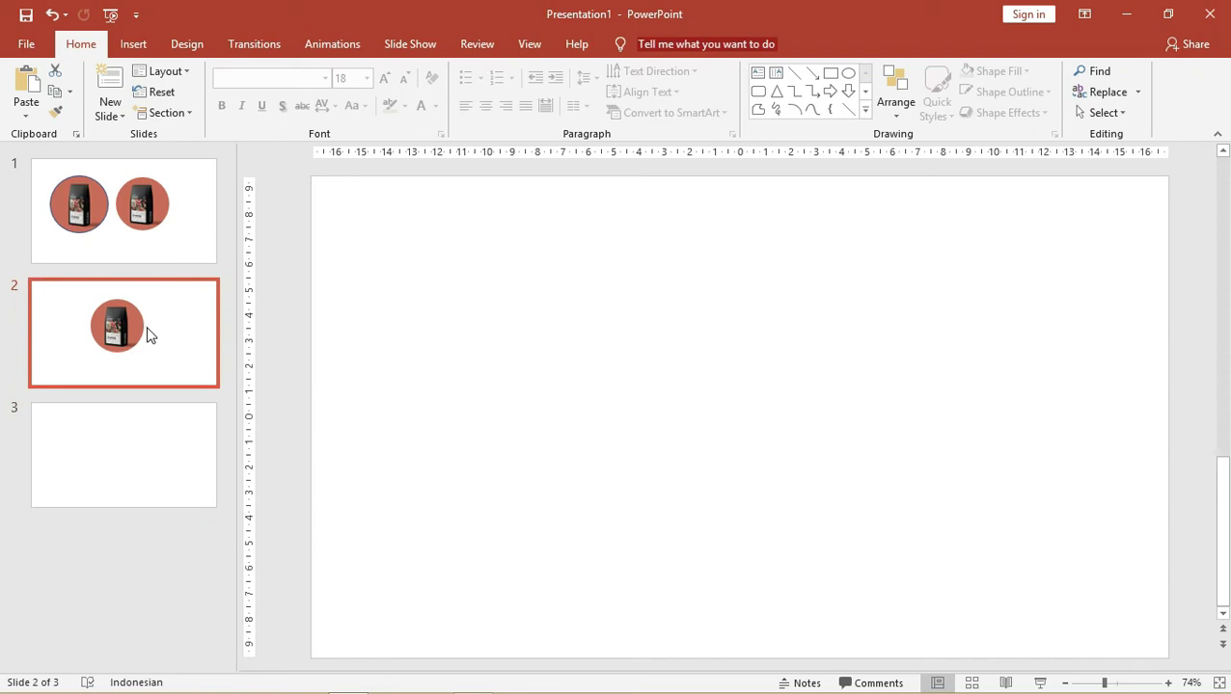
click(649, 346)
click(204, 442)
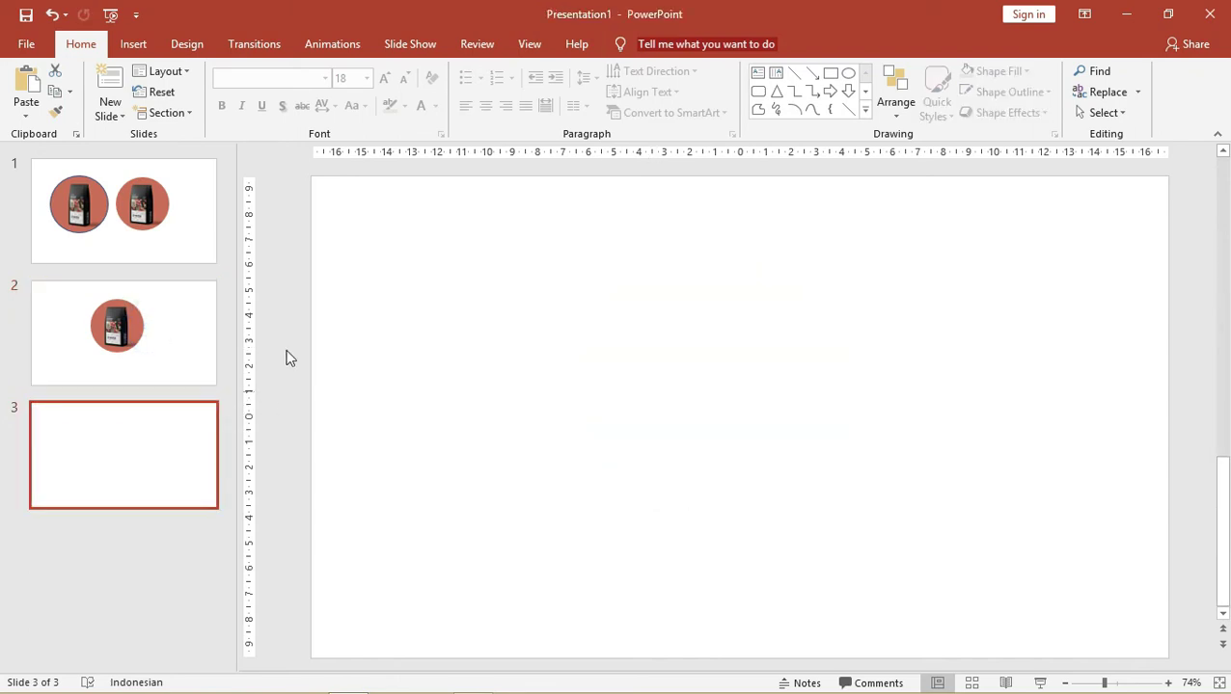
click(135, 46)
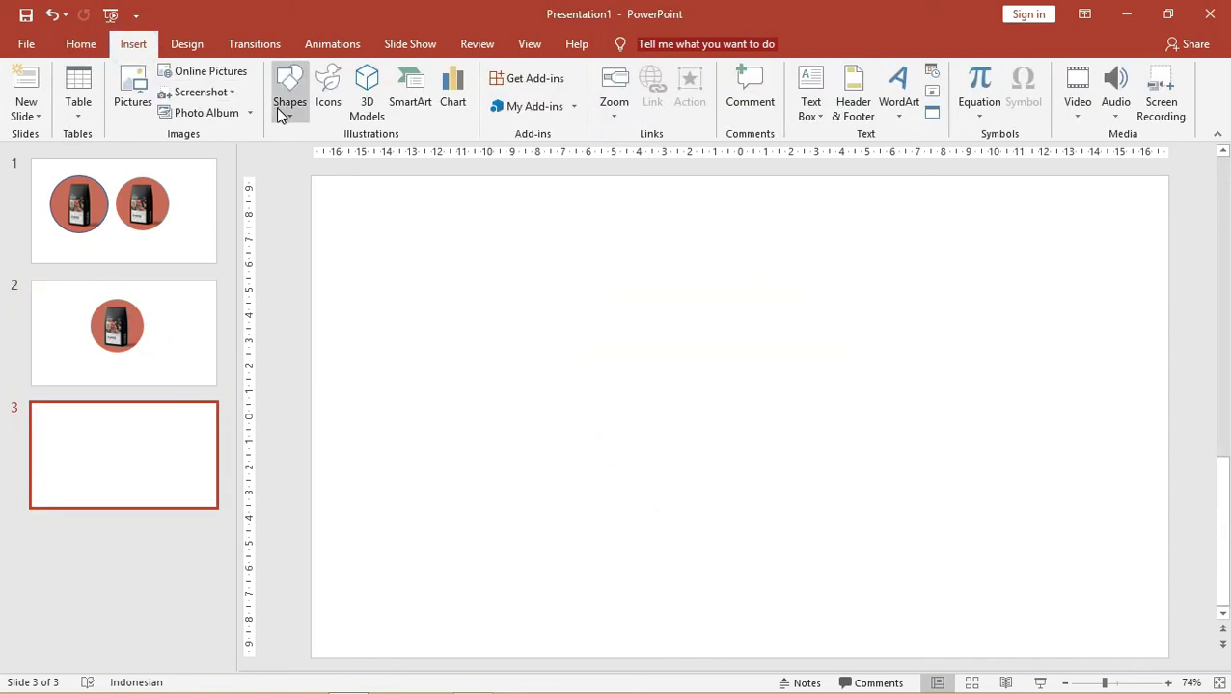
Insert a text box near the slide centre containing a bold letter B.
click(288, 96)
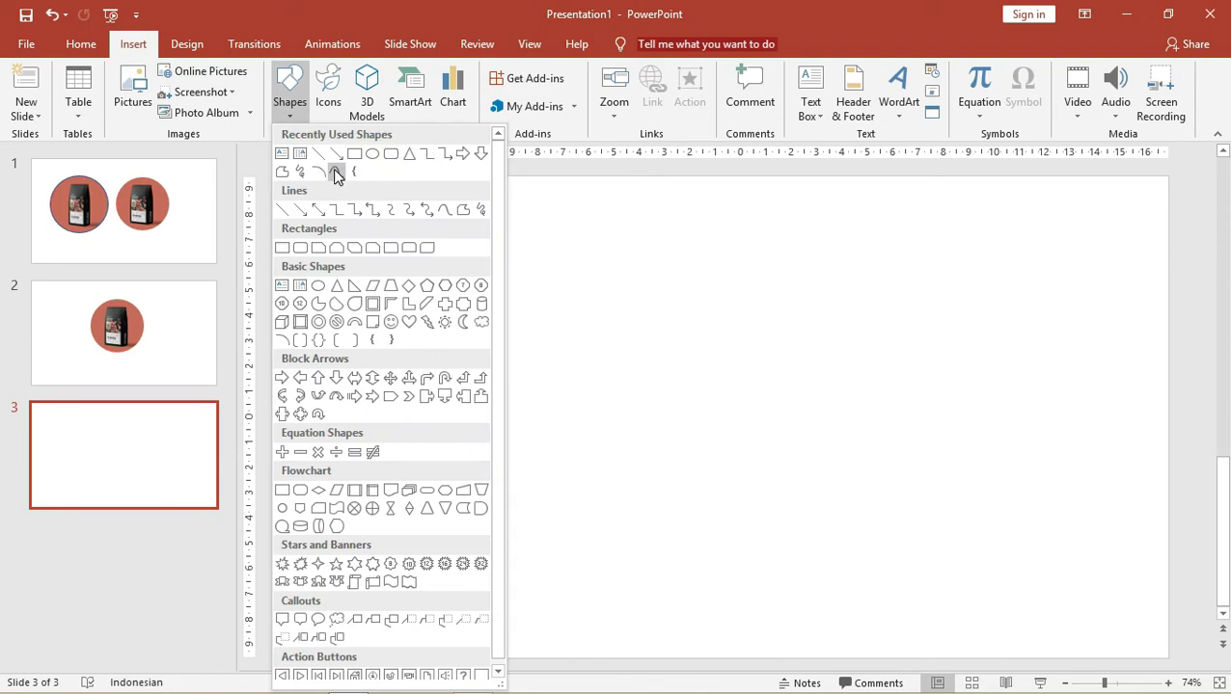
click(281, 151)
click(553, 374)
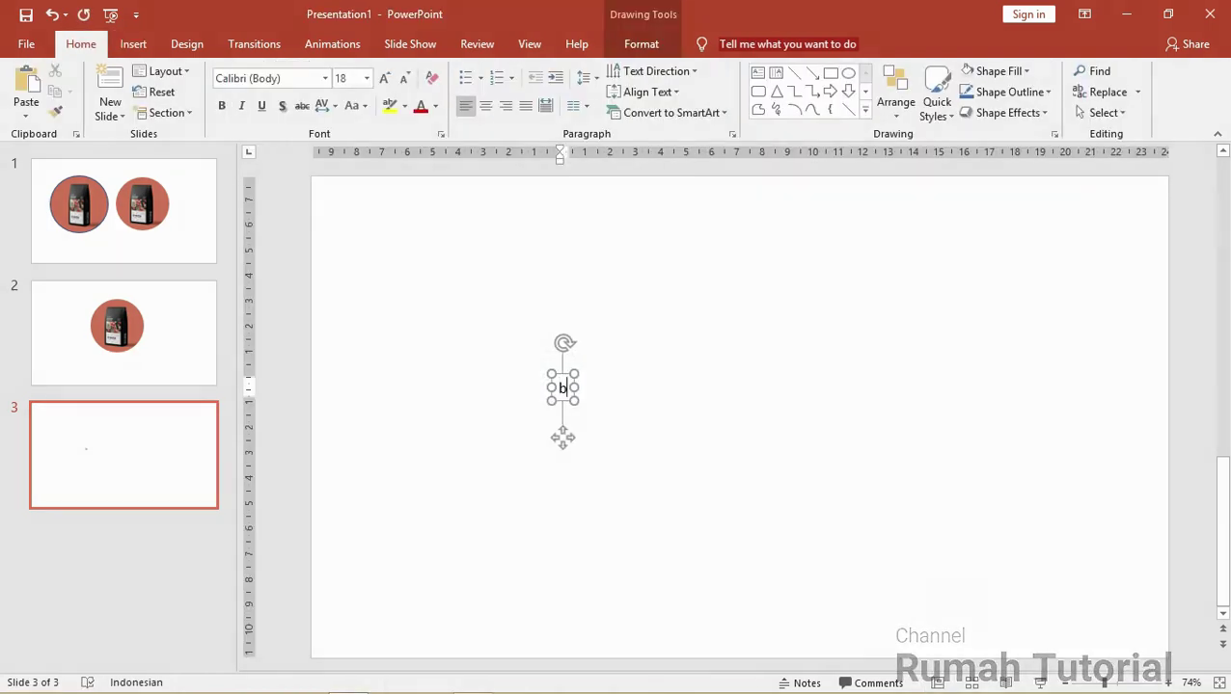
text(B)
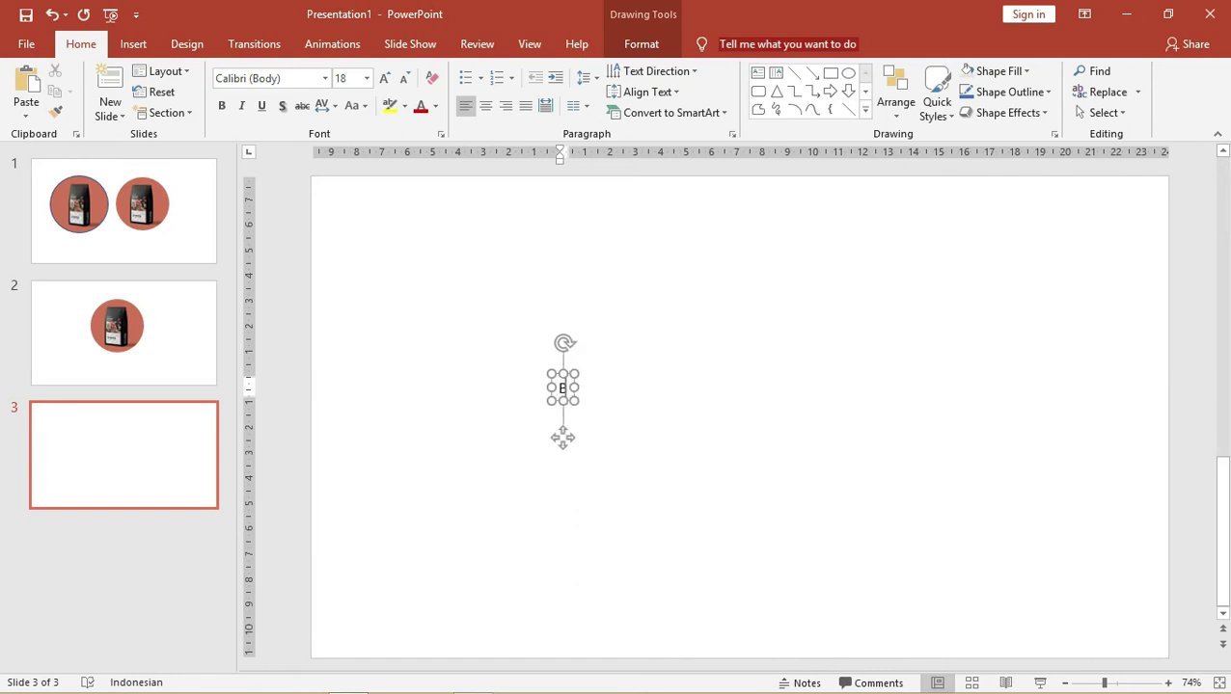
key(shift+Left)
key(ctrl+b)
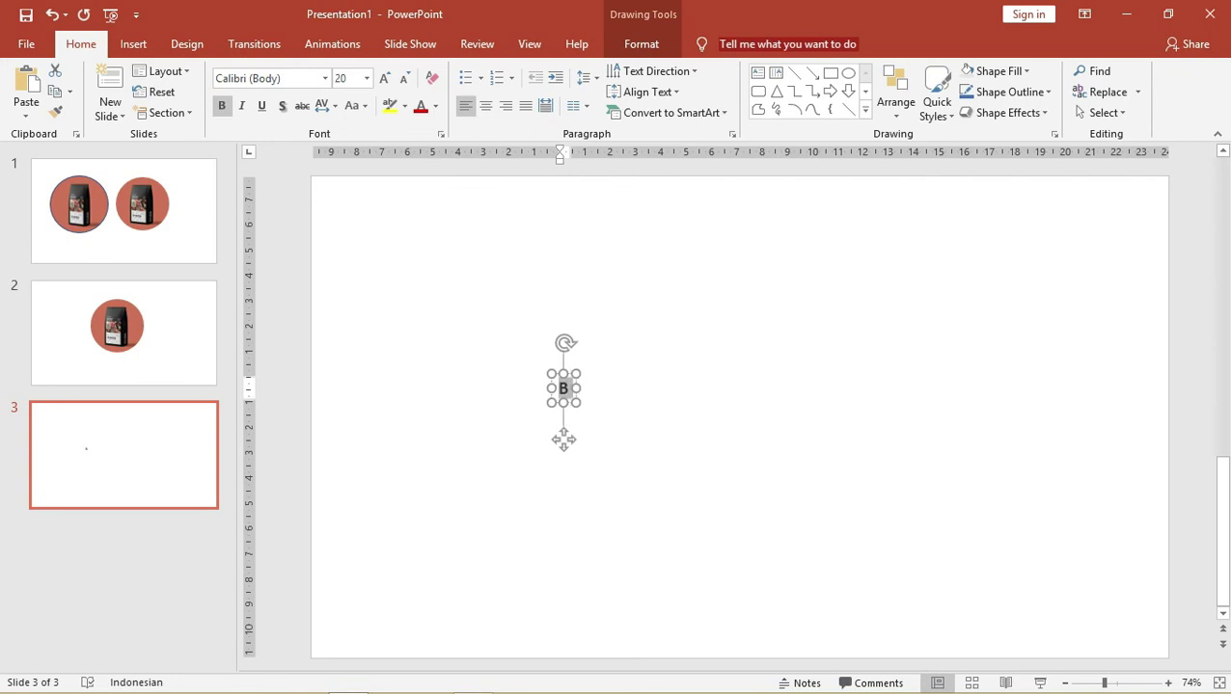
key(ctrl+bracketright)
key(ctrl+bracketright)
key(ctrl+bracketright)
key(ctrl+bracketleft)
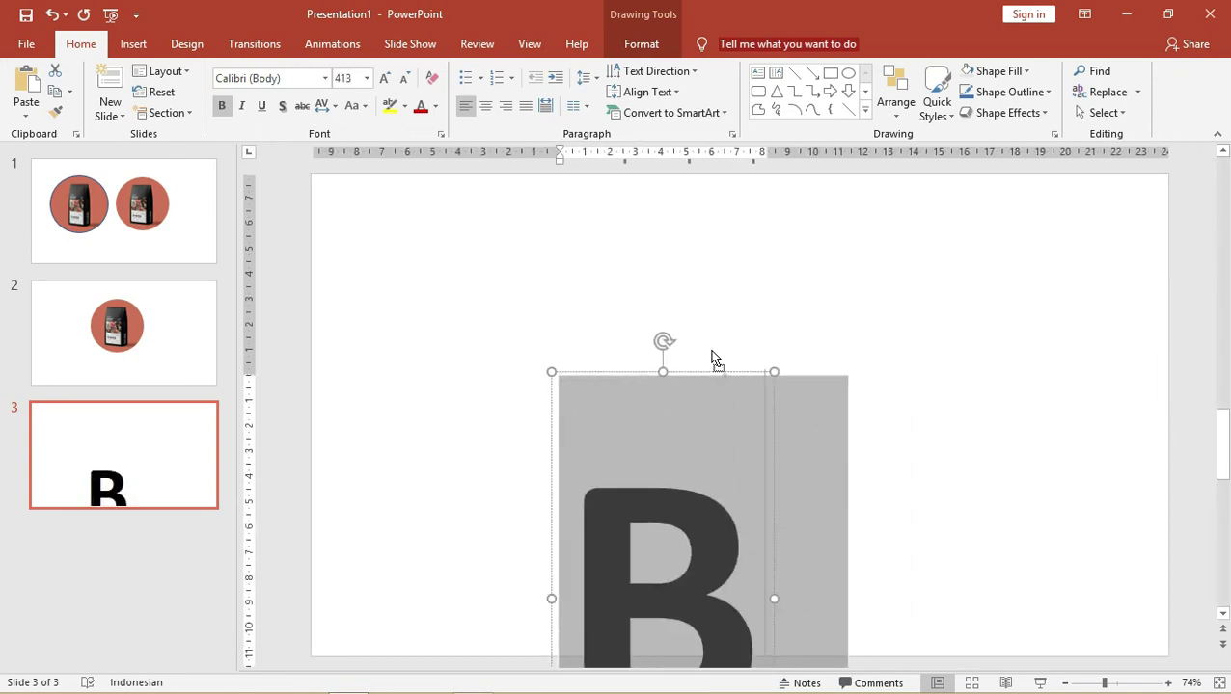
key(ctrl+bracketleft)
Enlarge the B to font size 413 and move its box to the upper left.
drag(617, 261, 580, 378)
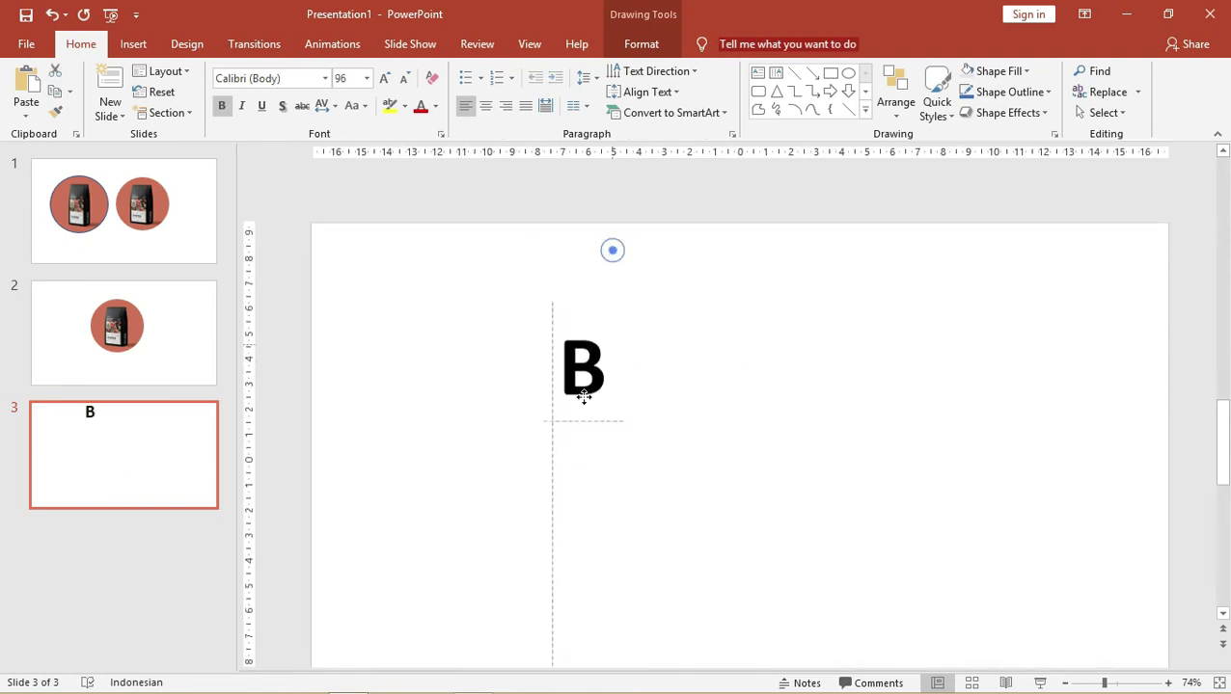
double_click(555, 376)
key(ctrl+bracketright)
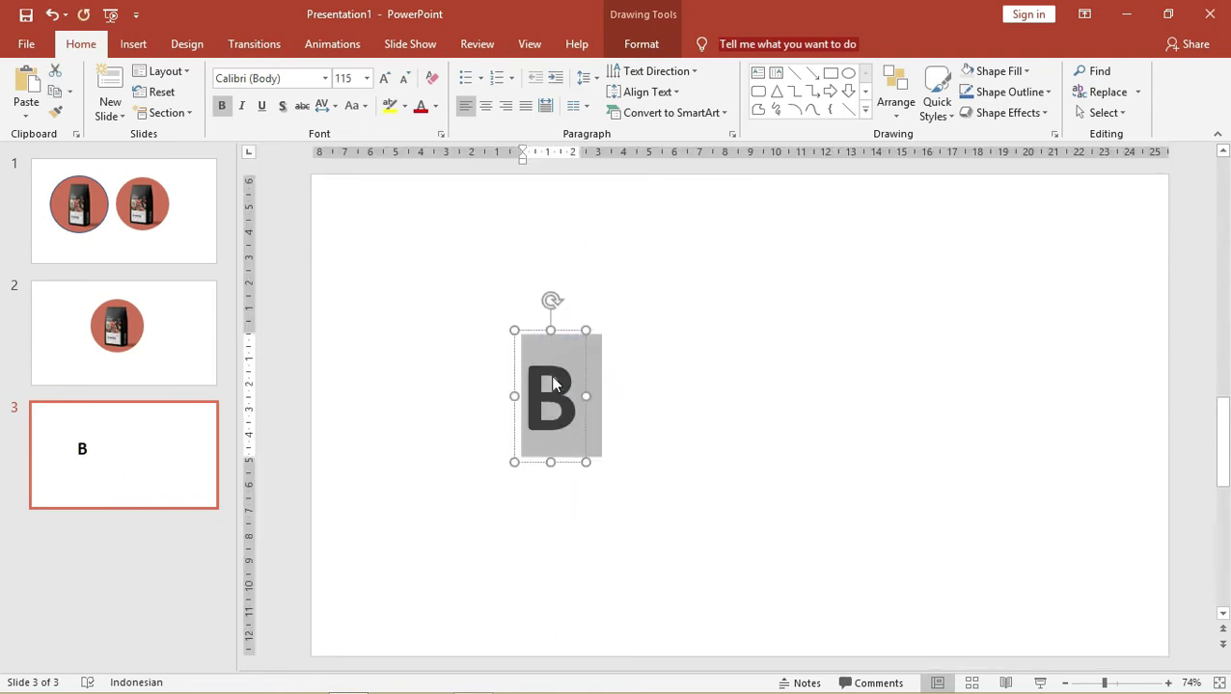
key(ctrl+bracketright)
key(ctrl+bracketright)
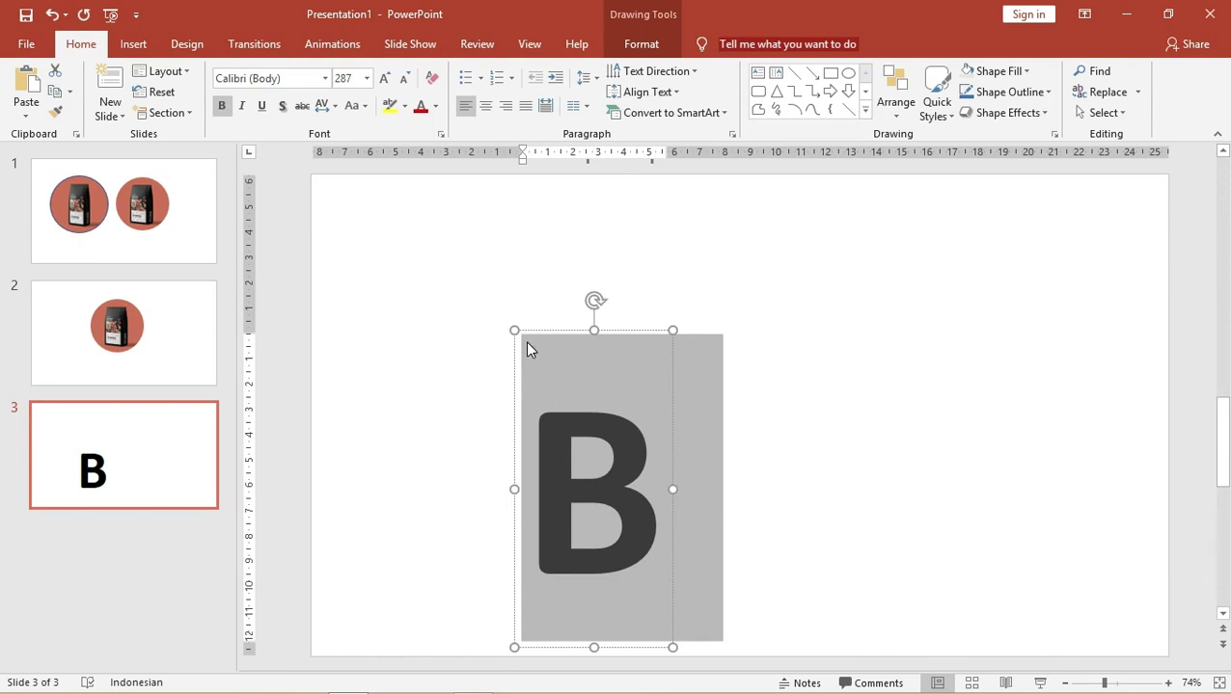
drag(526, 330, 436, 213)
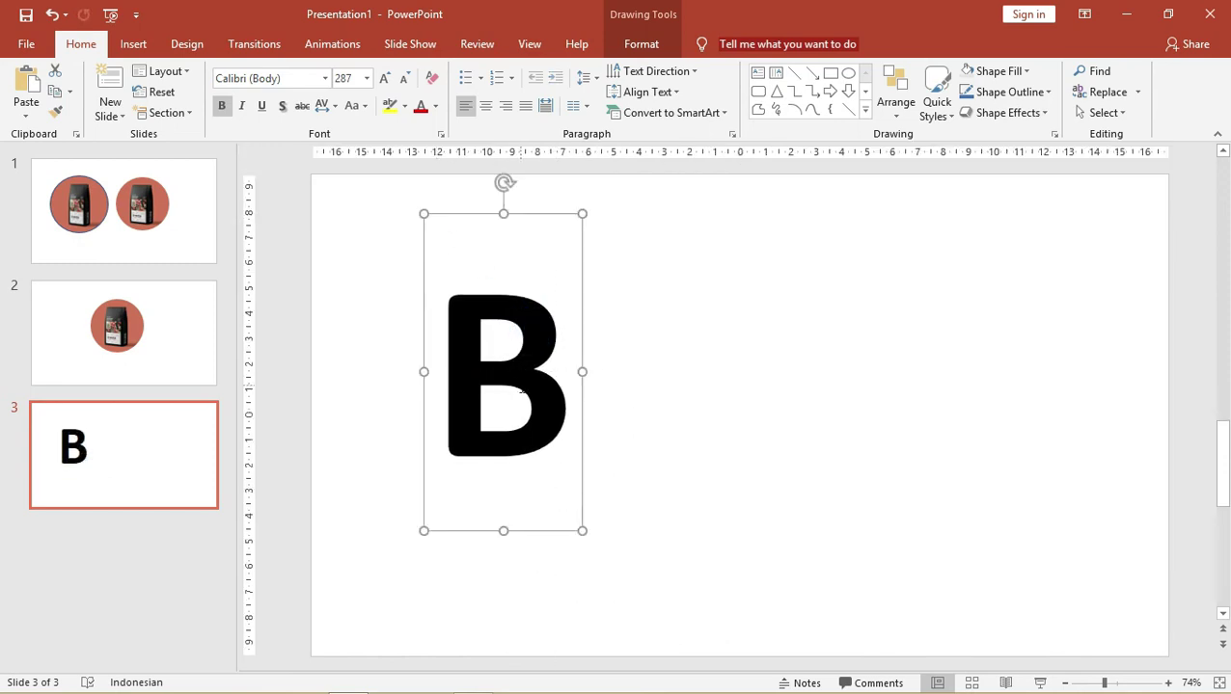
double_click(519, 393)
key(ctrl+bracketright)
key(ctrl+bracketright)
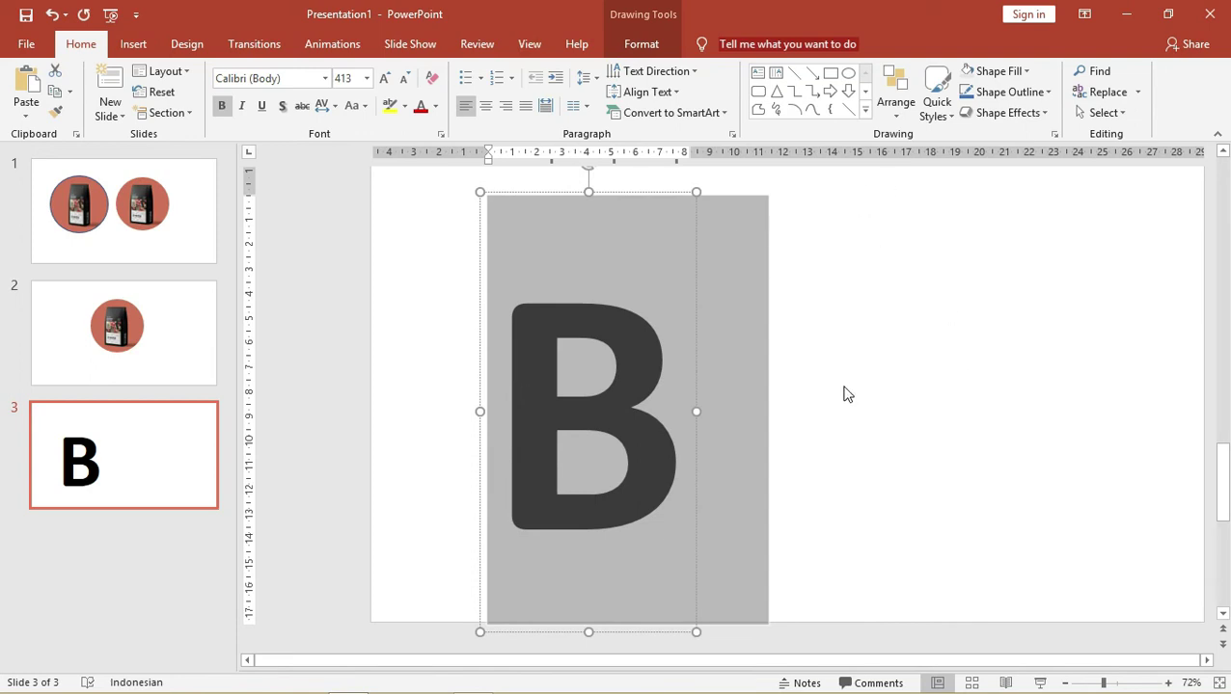
Move the B box to the top of the slide and reselect the letter.
scroll(844, 393, down, 2)
drag(653, 247, 629, 214)
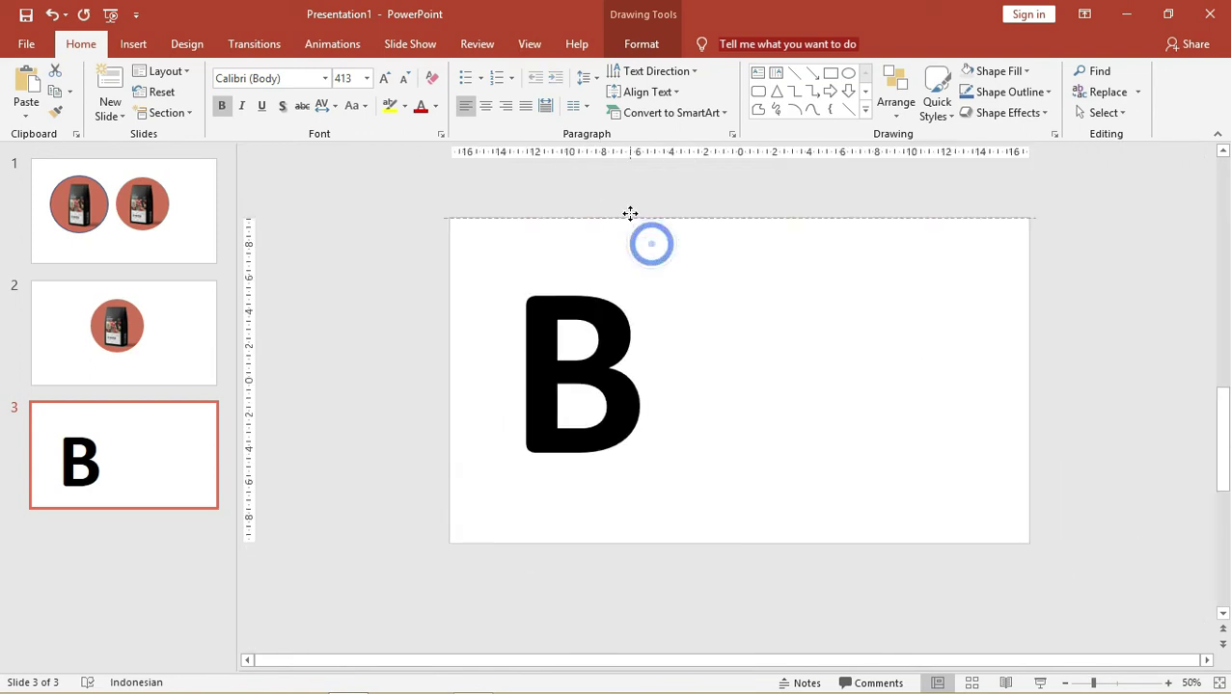
click(608, 326)
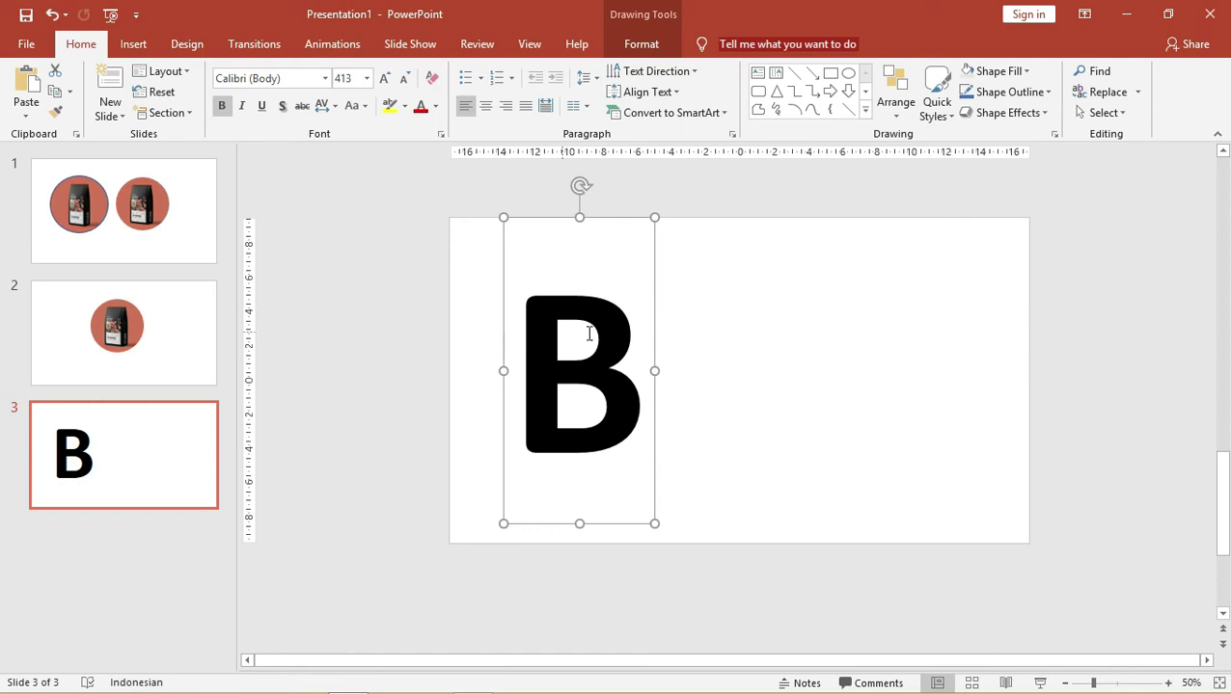
double_click(613, 326)
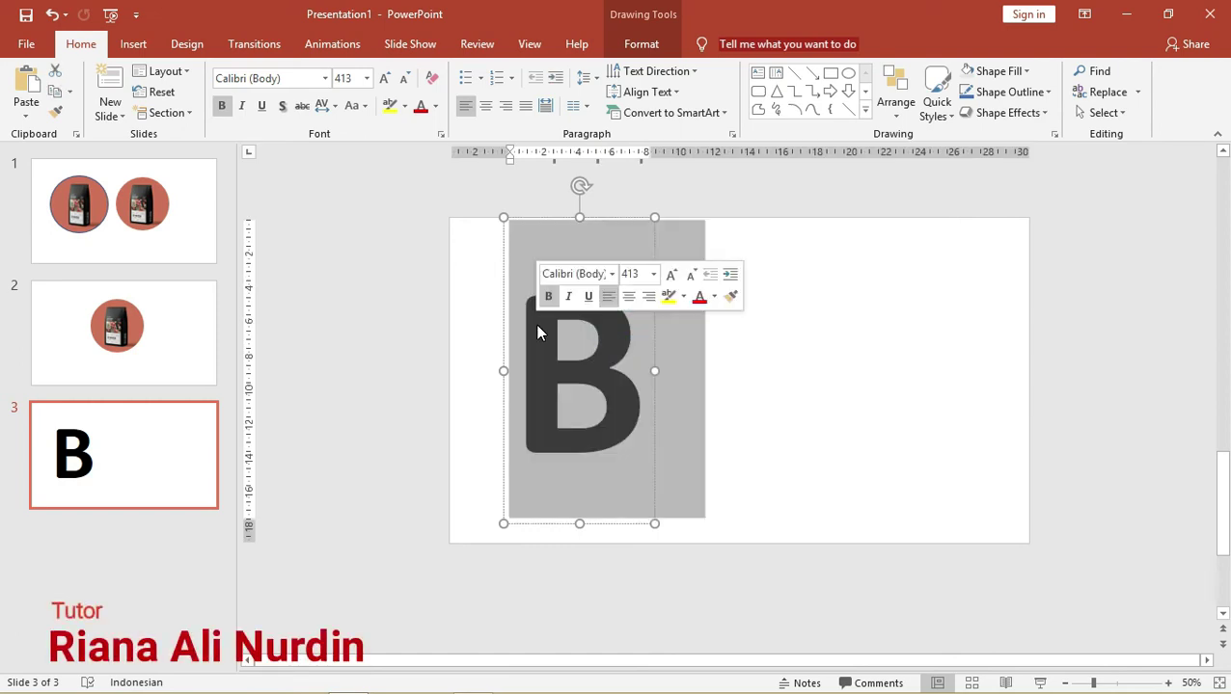
click(641, 367)
double_click(635, 357)
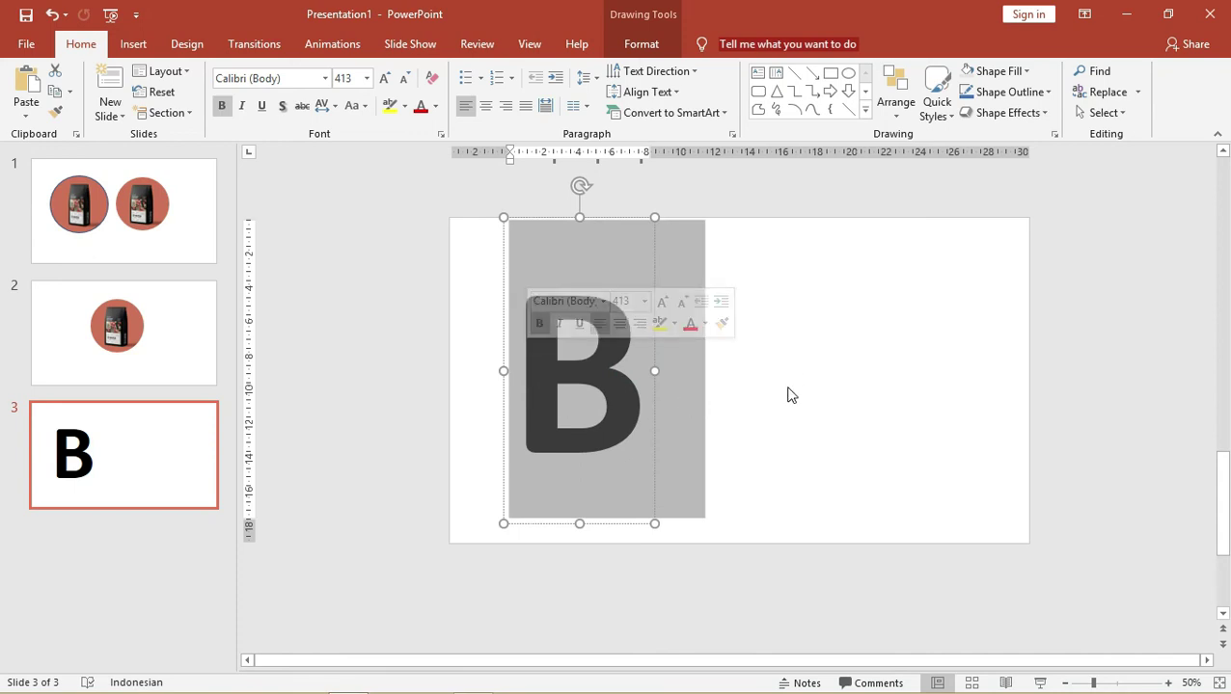
Deselect the B text box and switch to the Insert commands.
click(800, 313)
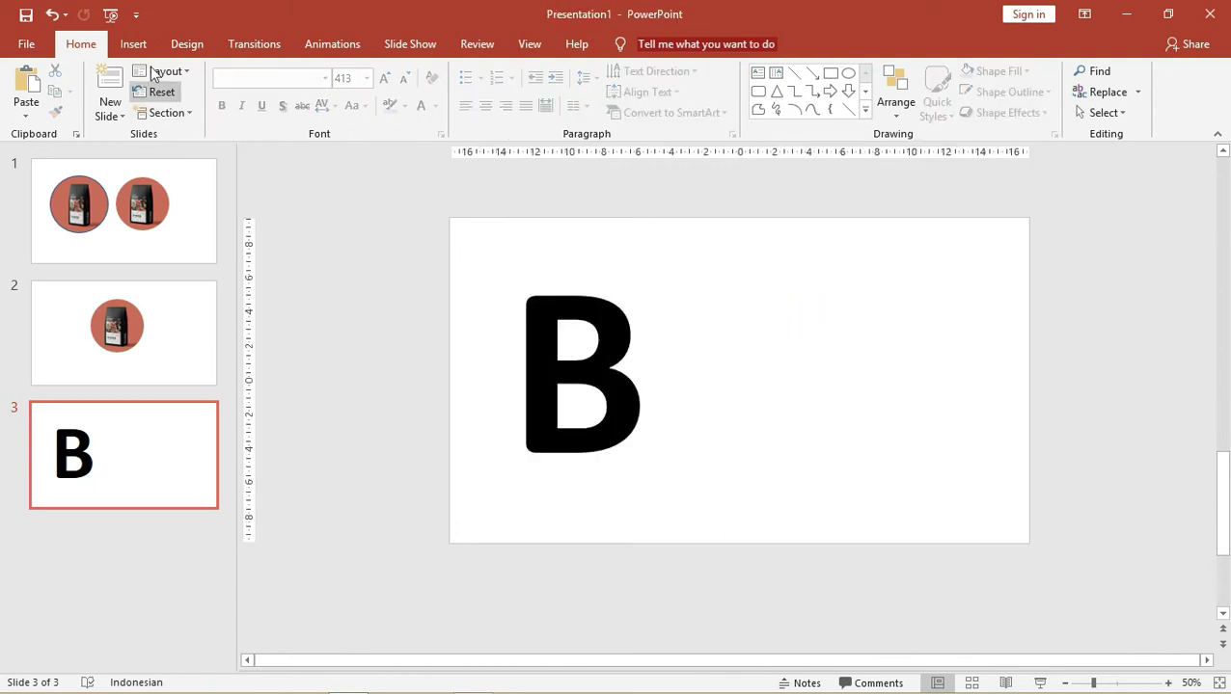
click(134, 43)
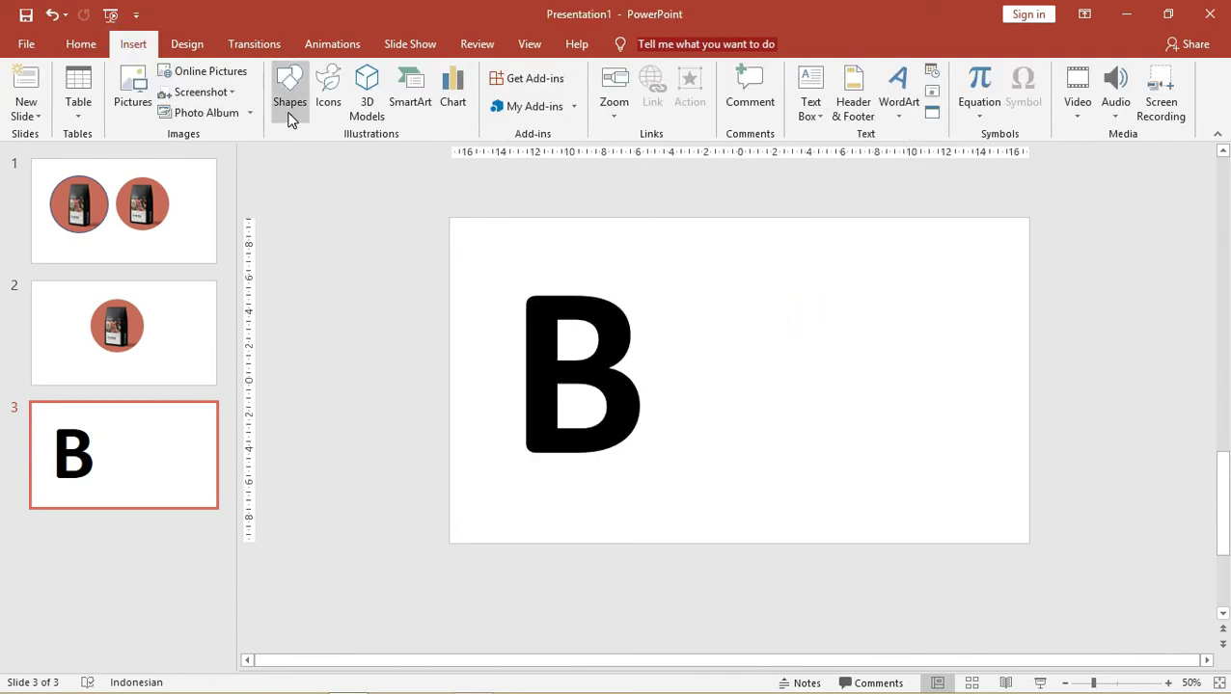
Draw a blue rectangle over the letter B.
click(288, 108)
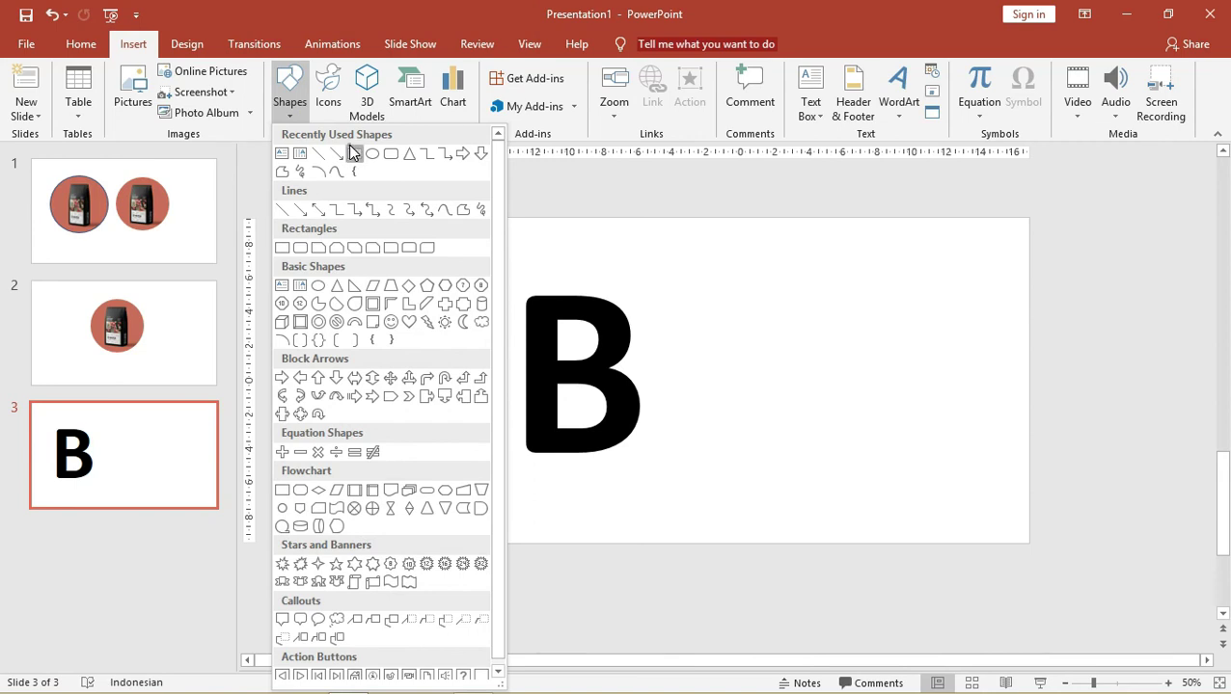
click(353, 153)
drag(500, 281, 655, 463)
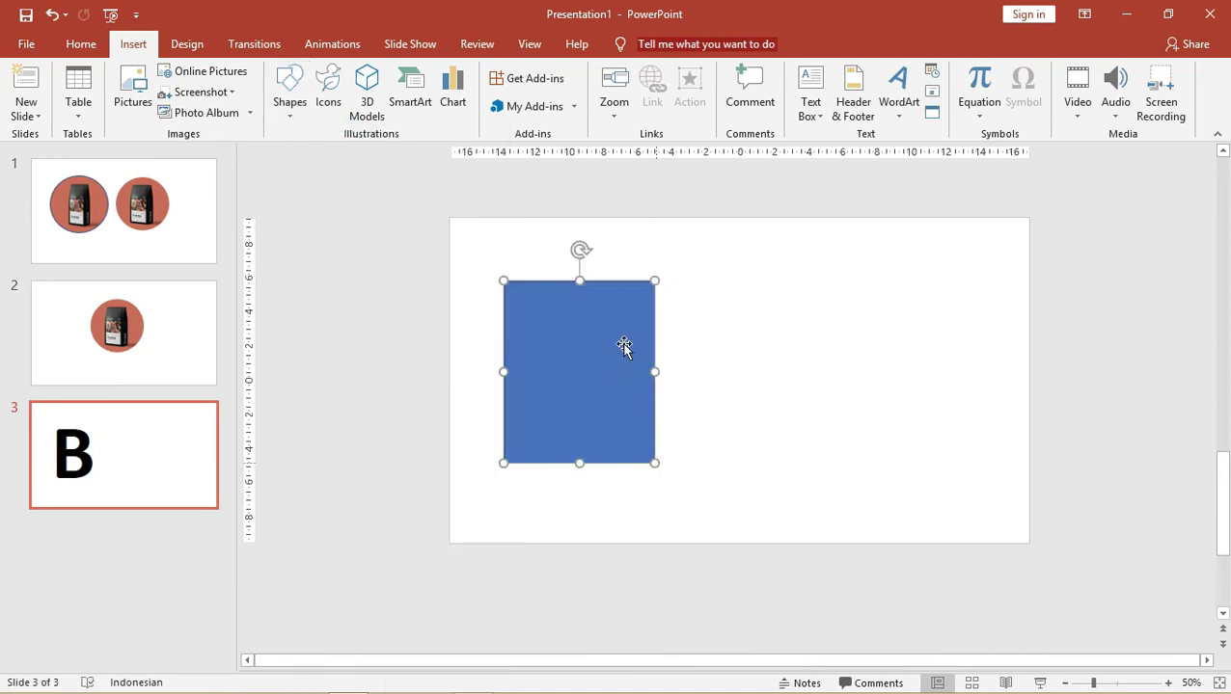
Send the rectangle behind the B and select both objects.
right_click(585, 302)
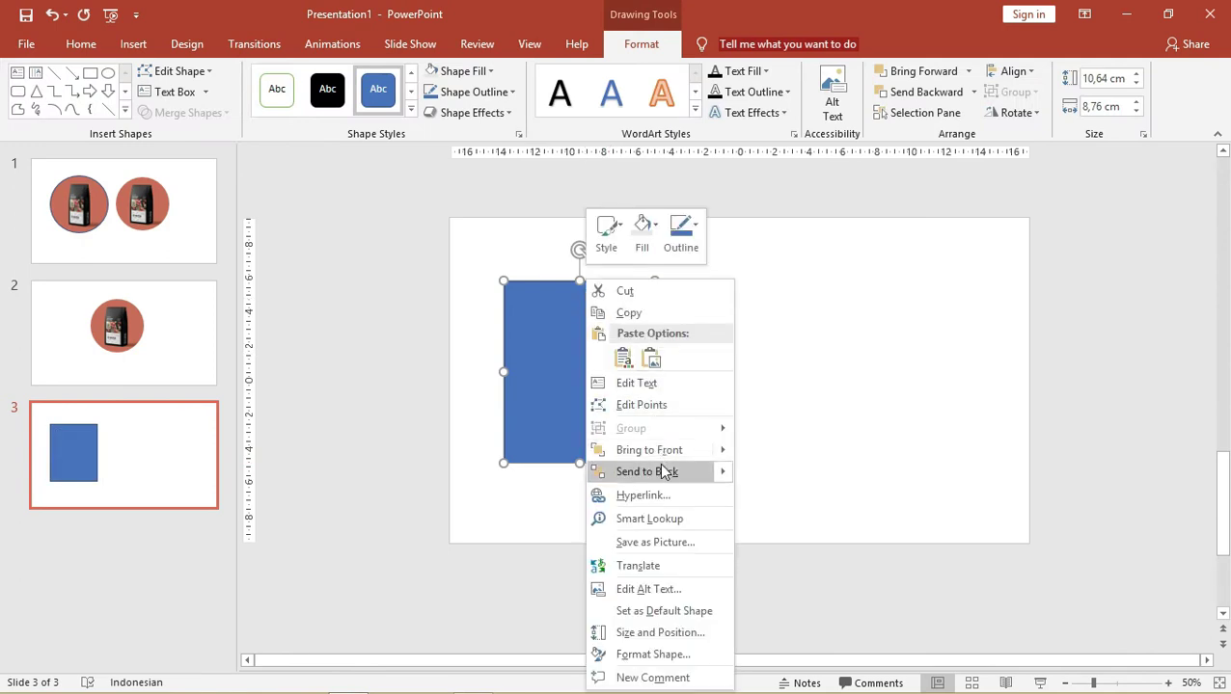
key(Escape)
text(B)
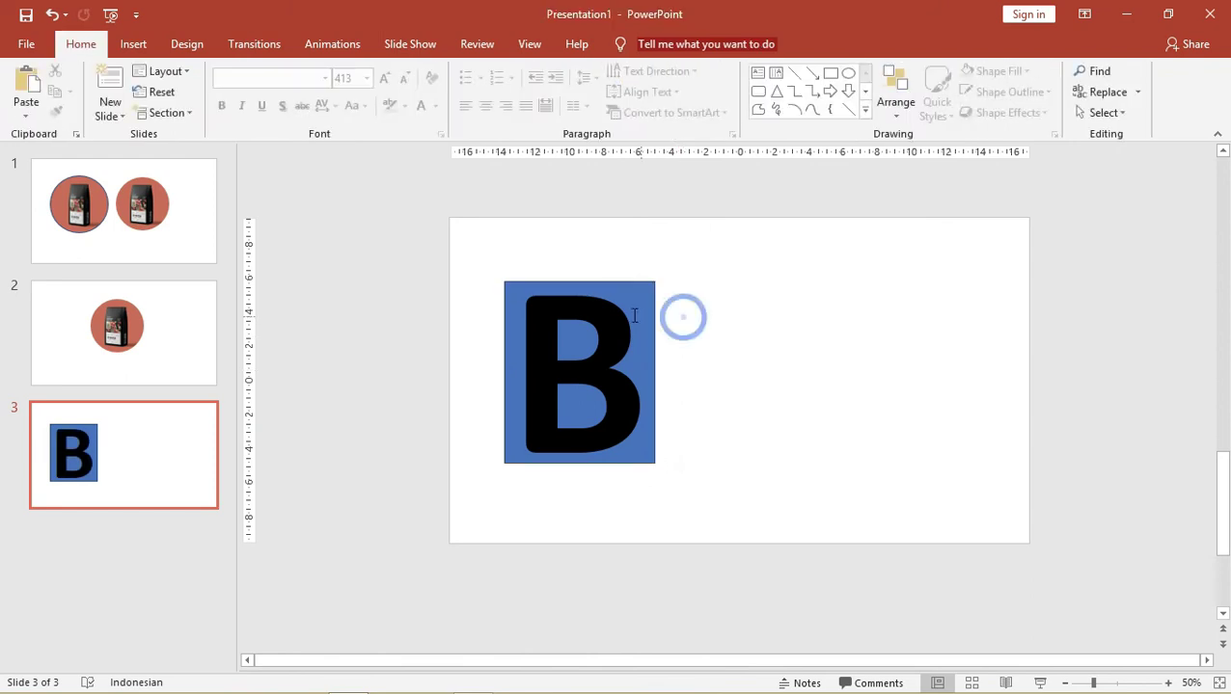
key(Escape)
click(670, 294)
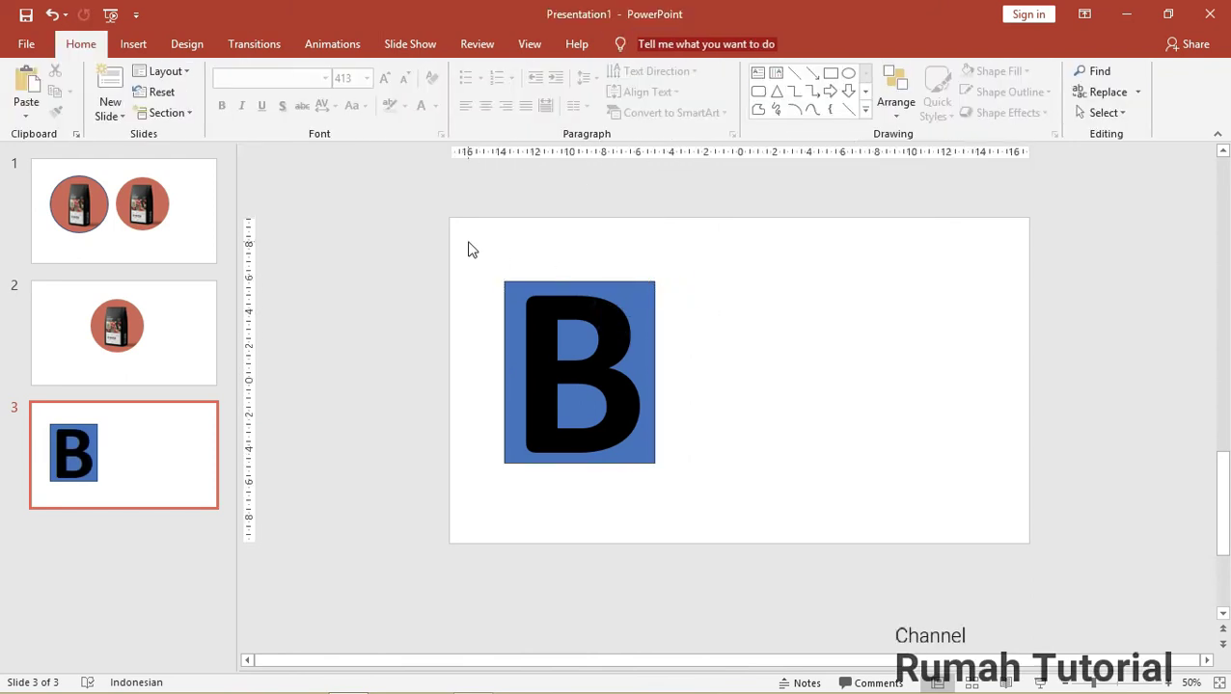
key(ctrl+a)
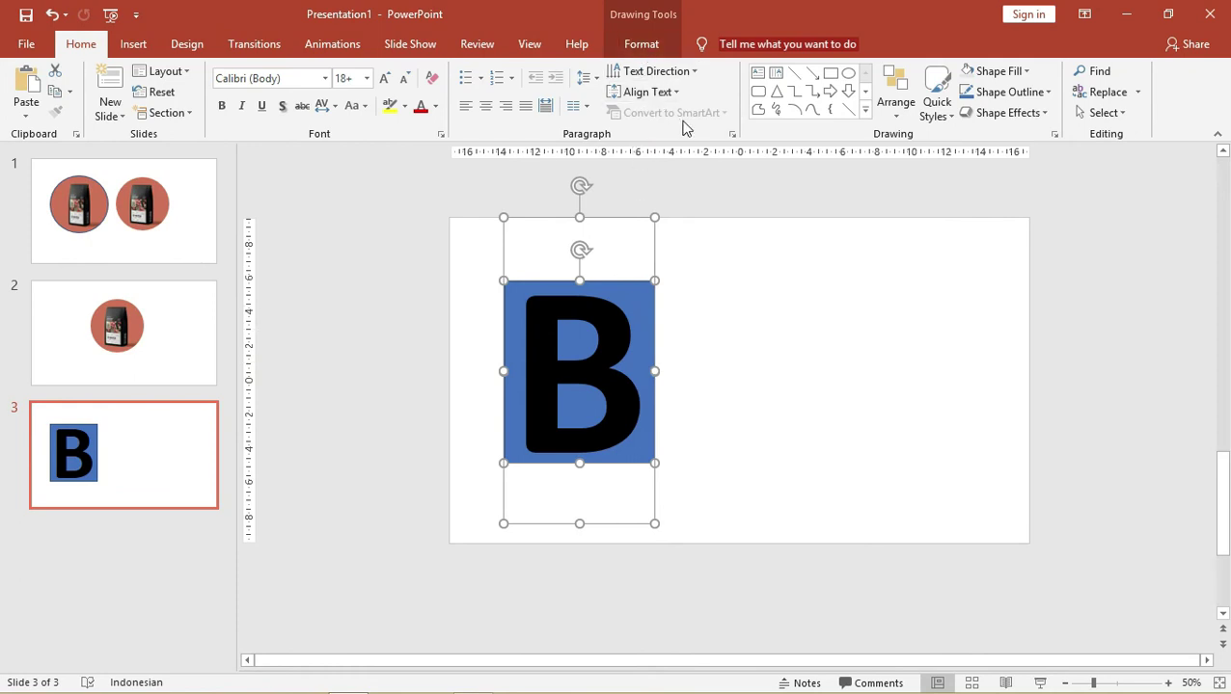
Try an Intersect merge of the rectangle and B, then undo it.
click(648, 44)
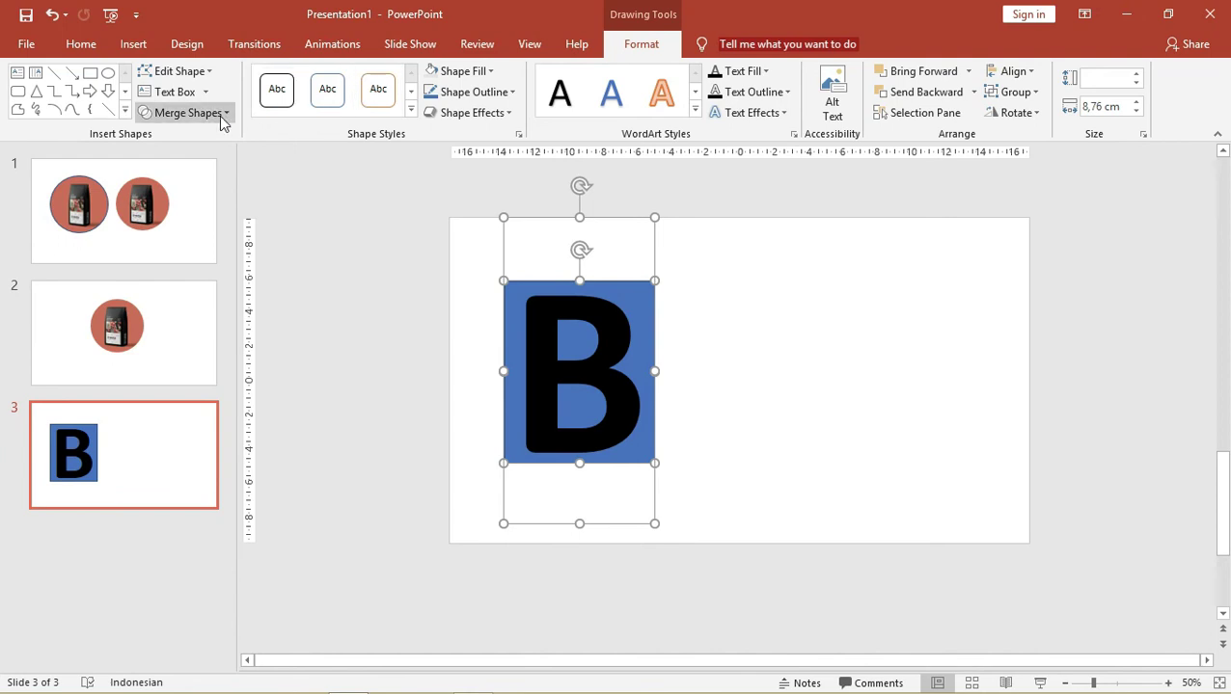
click(217, 113)
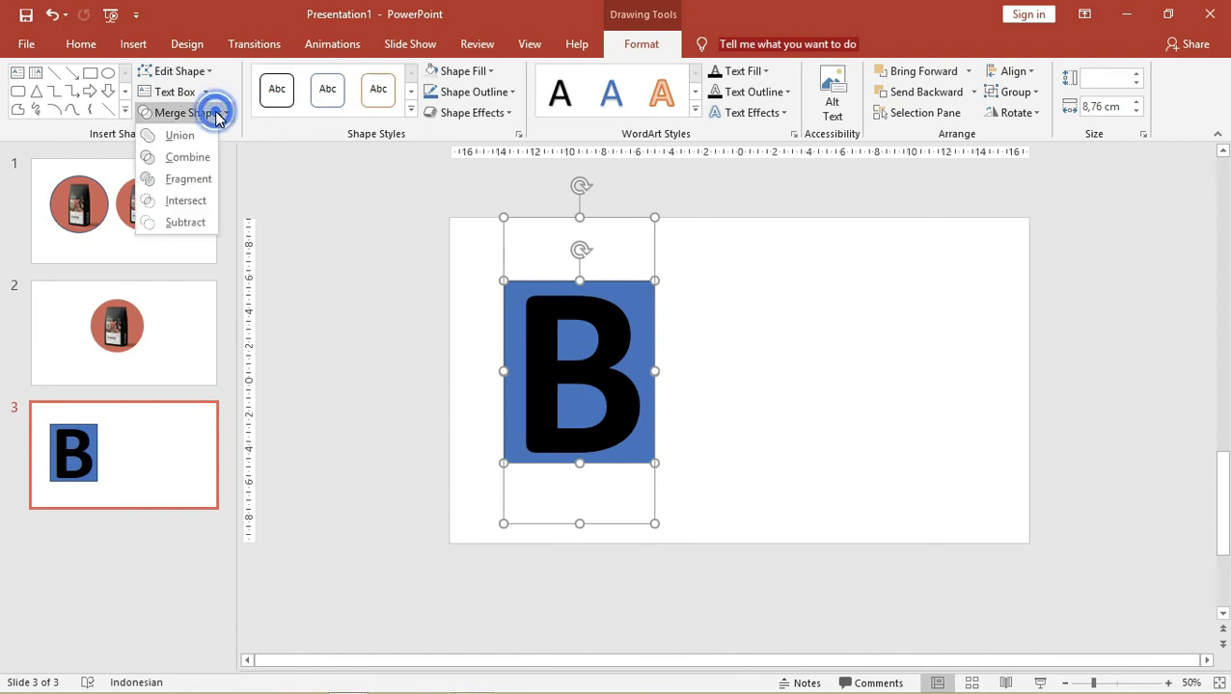
click(202, 204)
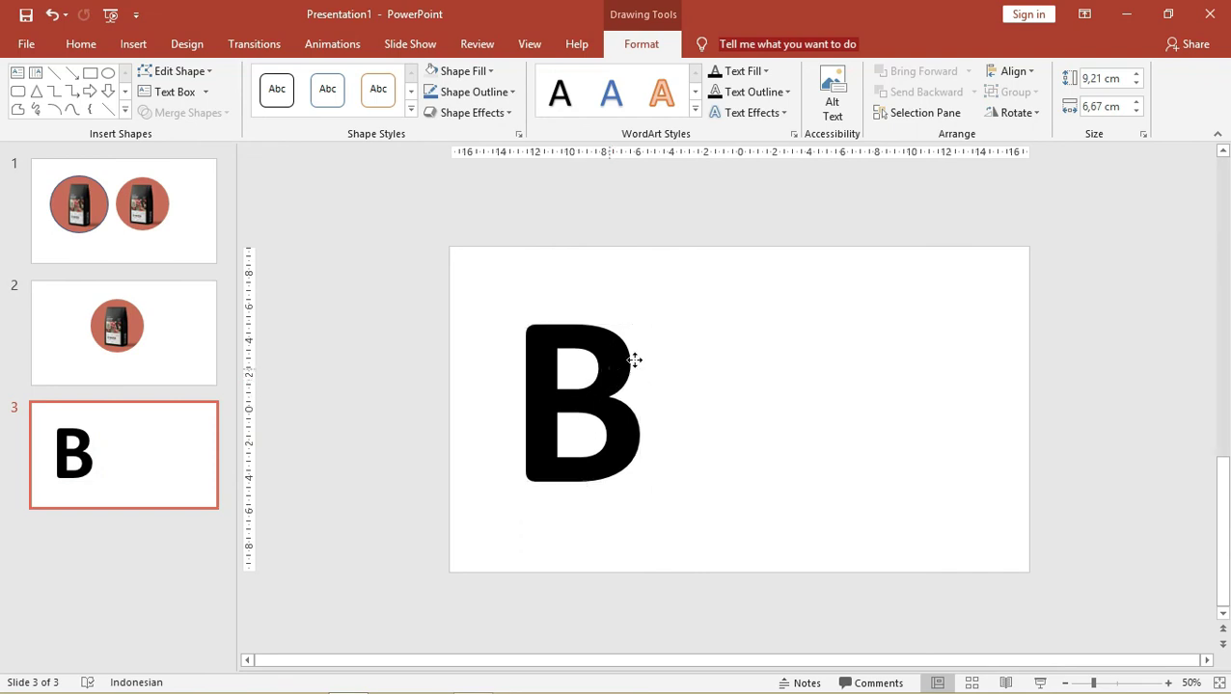
drag(620, 398, 690, 365)
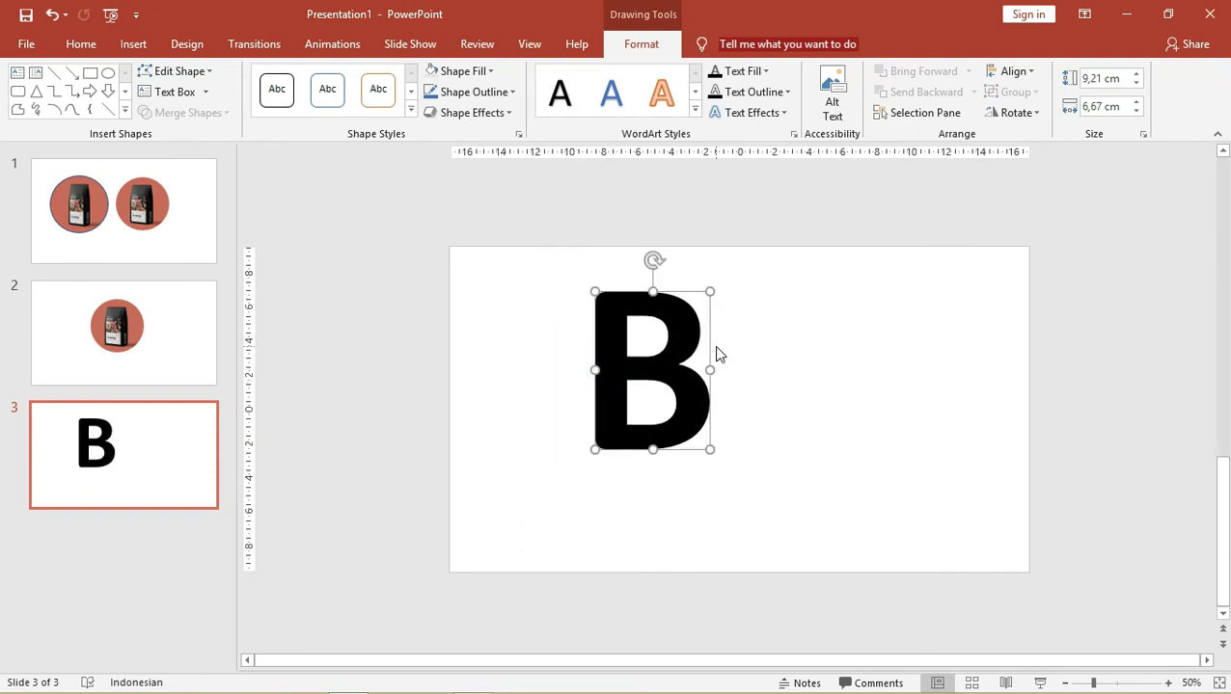
key(ctrl+z)
key(ctrl+z)
click(711, 316)
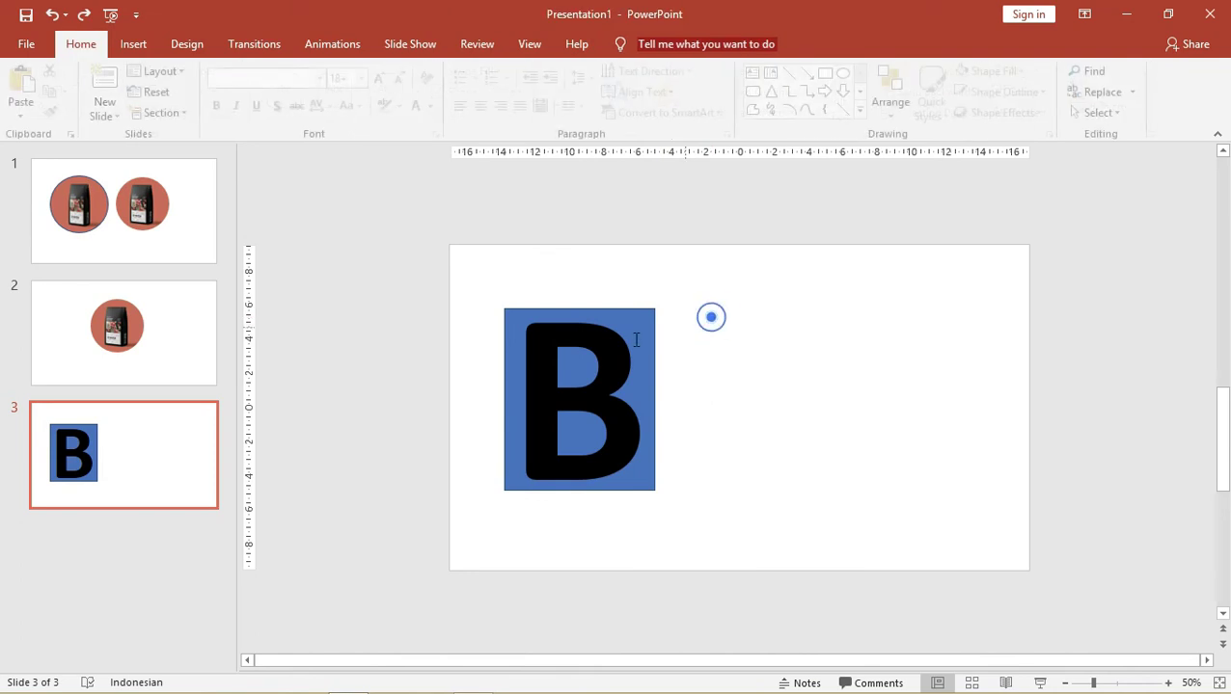
Briefly move the B text box, undo it, and select the rectangle and B together.
click(577, 344)
double_click(574, 349)
click(571, 355)
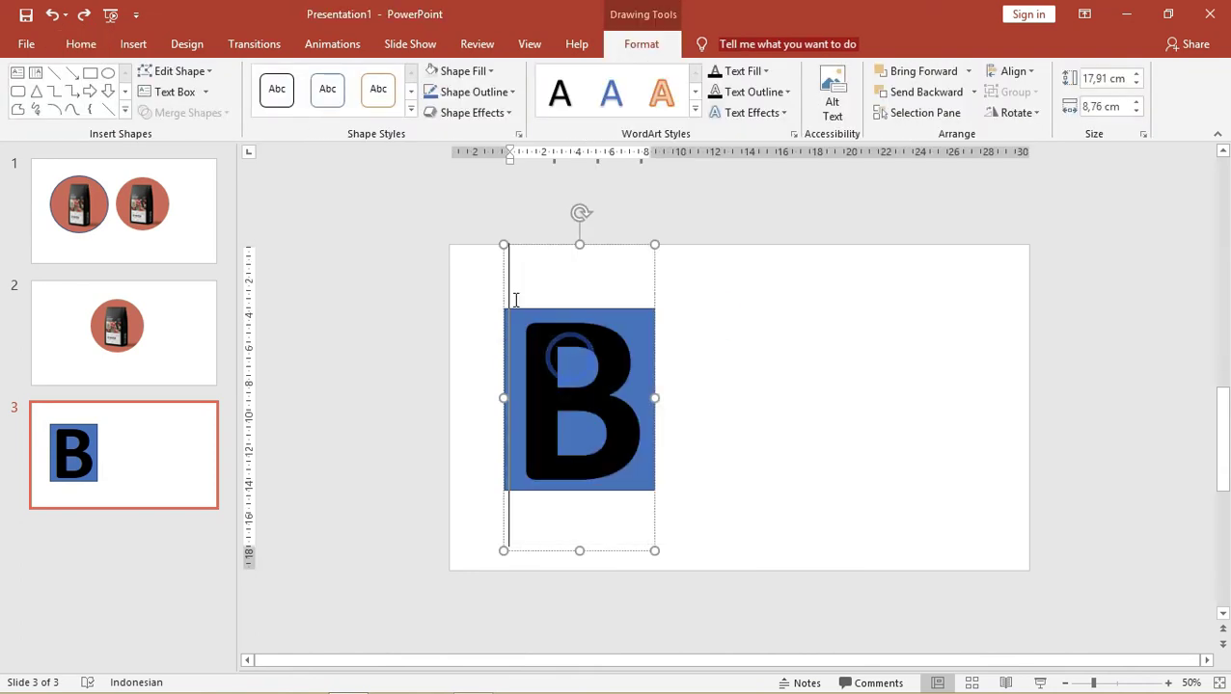
drag(531, 247, 662, 244)
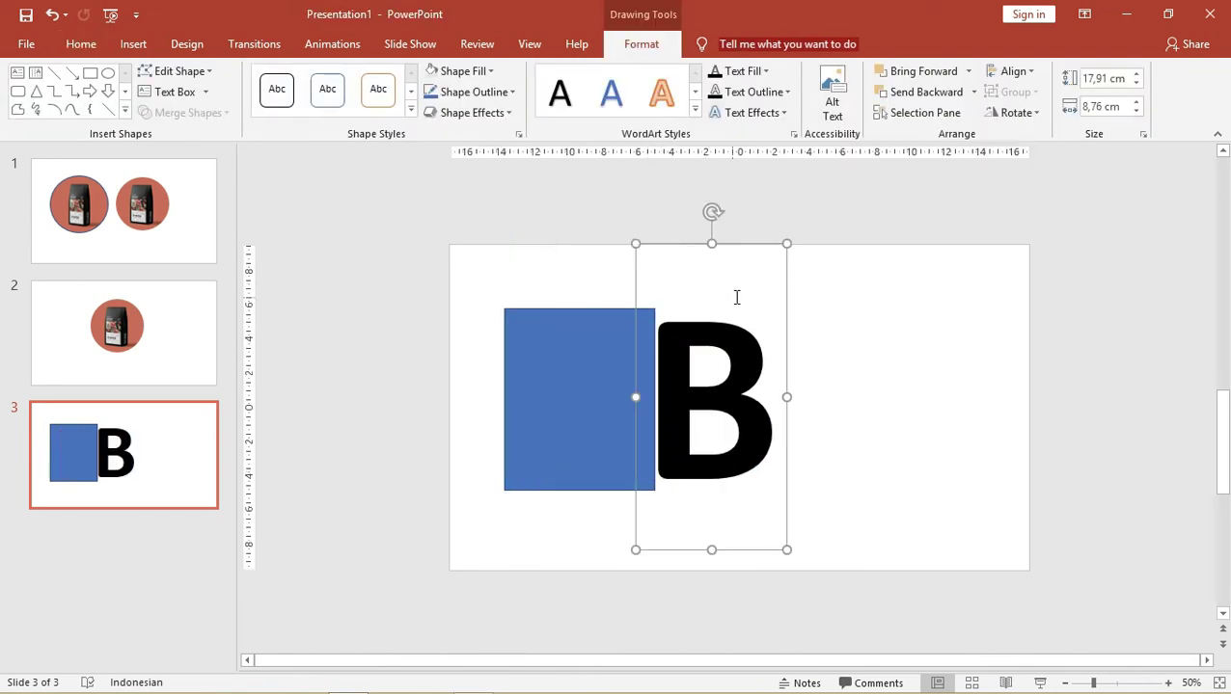
key(ctrl+z)
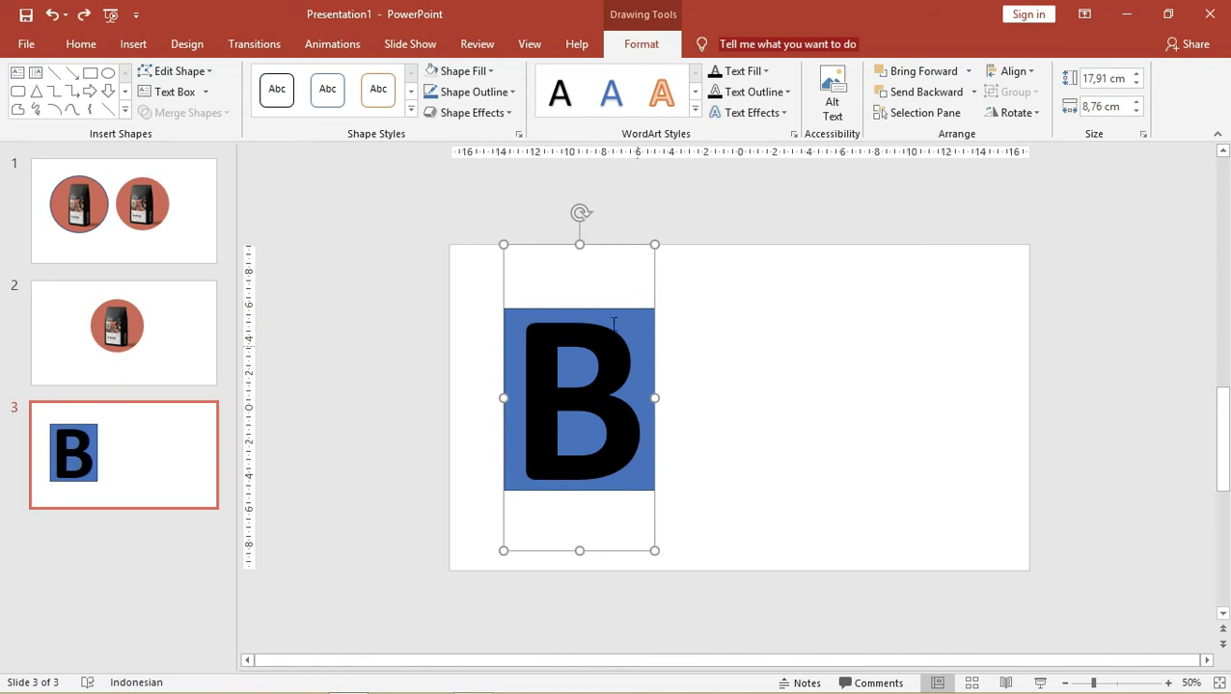
click(735, 367)
key(ctrl+a)
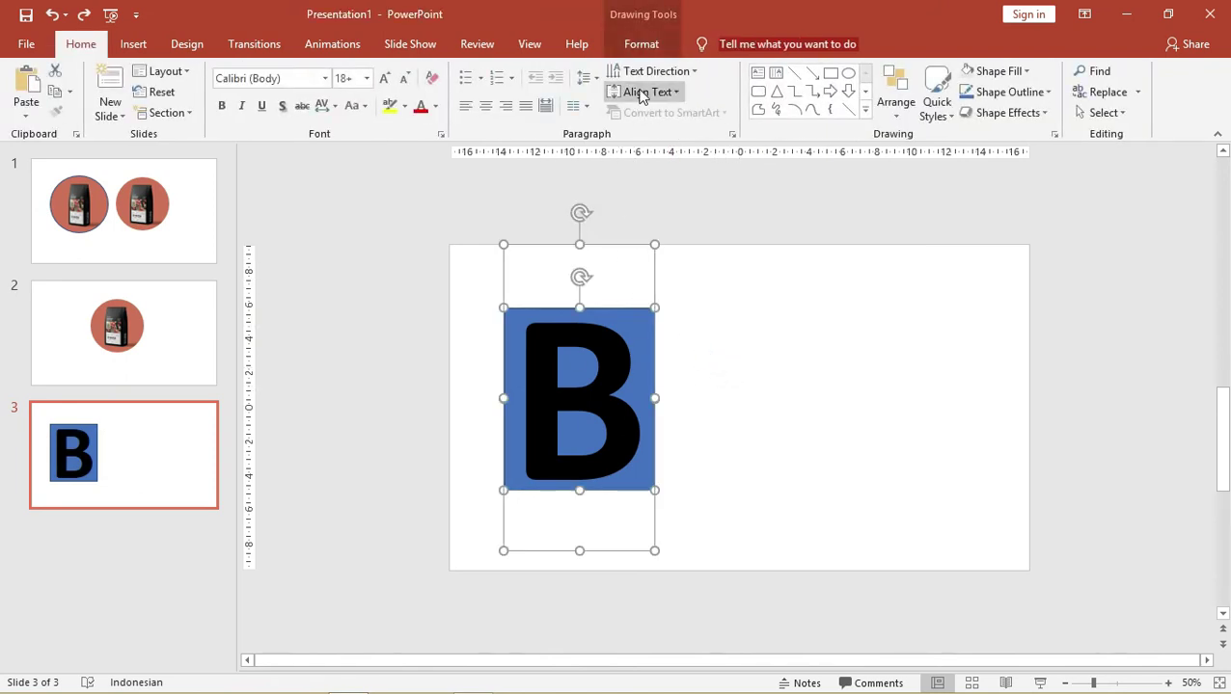
Combine the rectangle and B into one shape and enlarge it to about 15 cm tall.
click(637, 43)
click(212, 112)
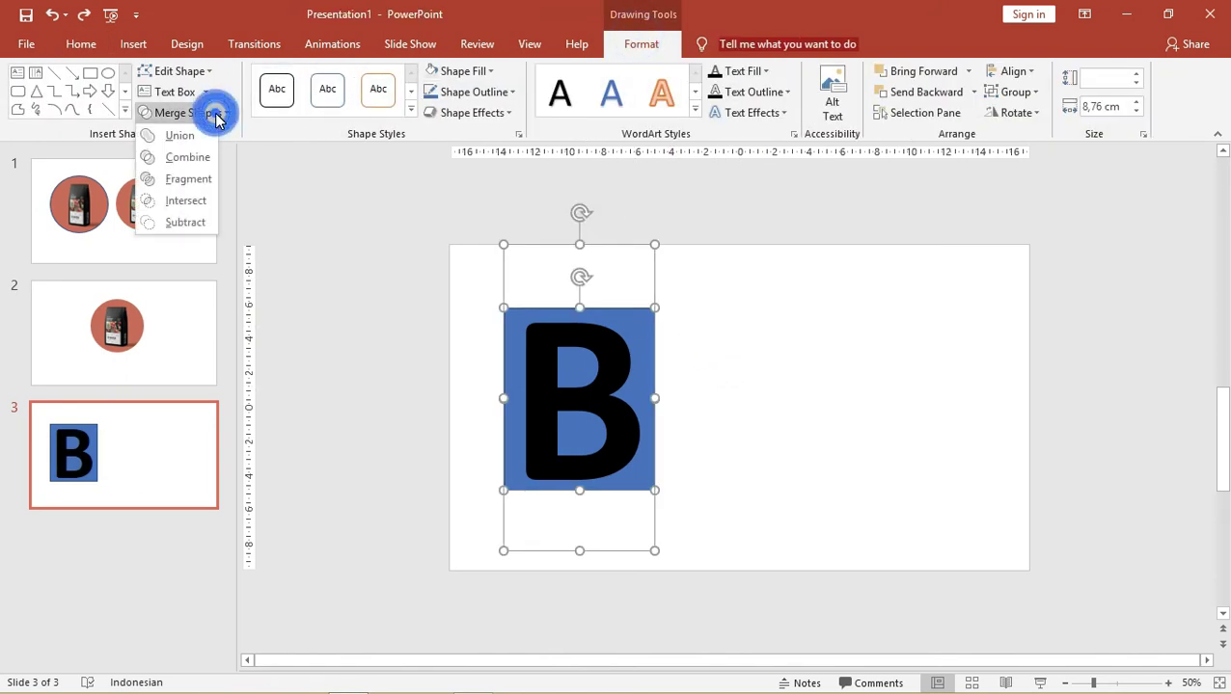
click(205, 201)
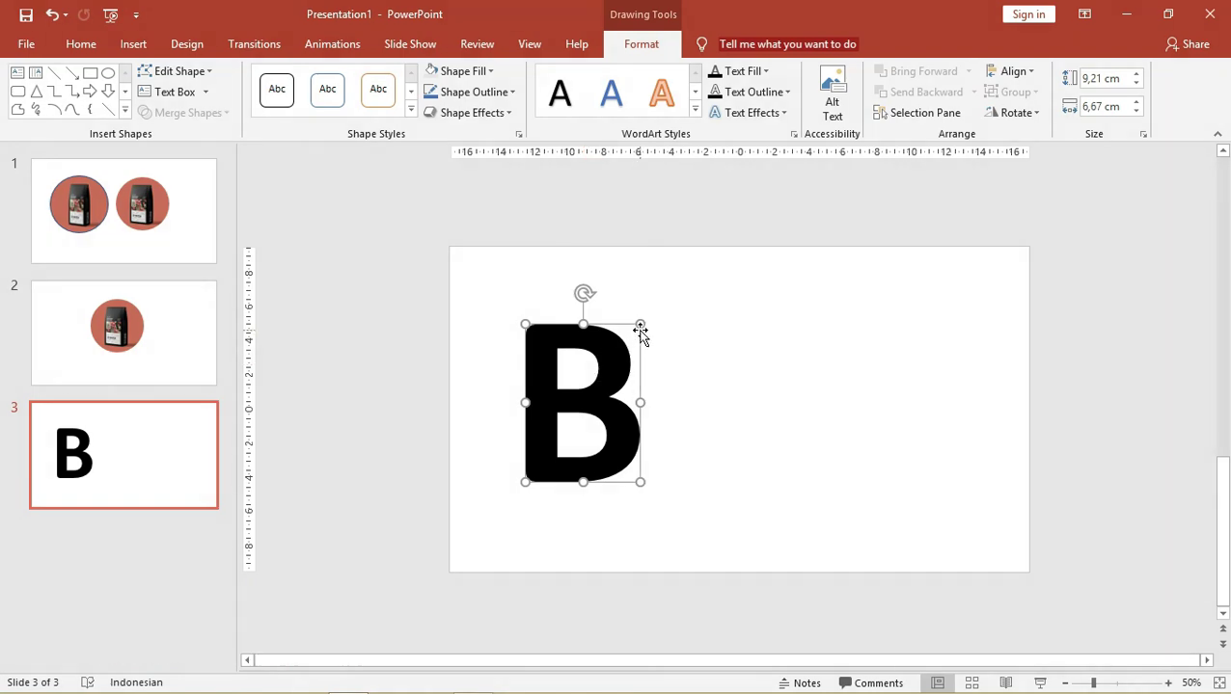
mouse_move(640, 325)
mouse_down()
mouse_move(713, 278)
mouse_move(675, 333)
mouse_up()
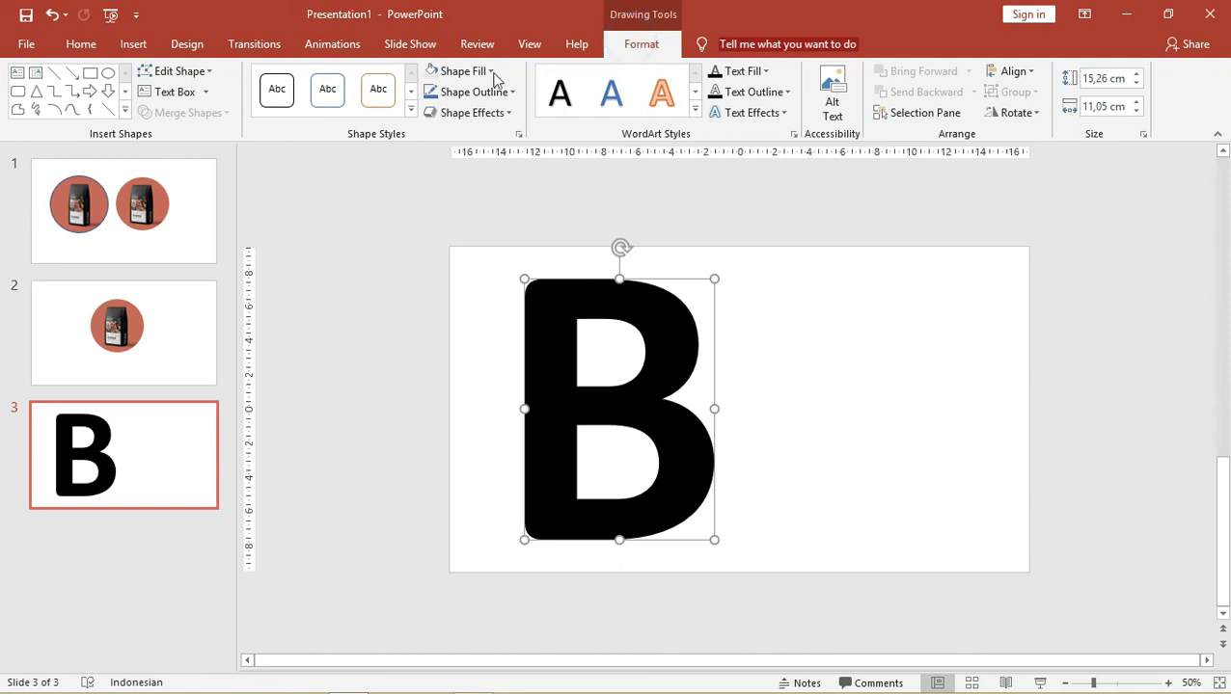
Fill the B shape with the picture 8Packaging.jpg from a file.
click(485, 72)
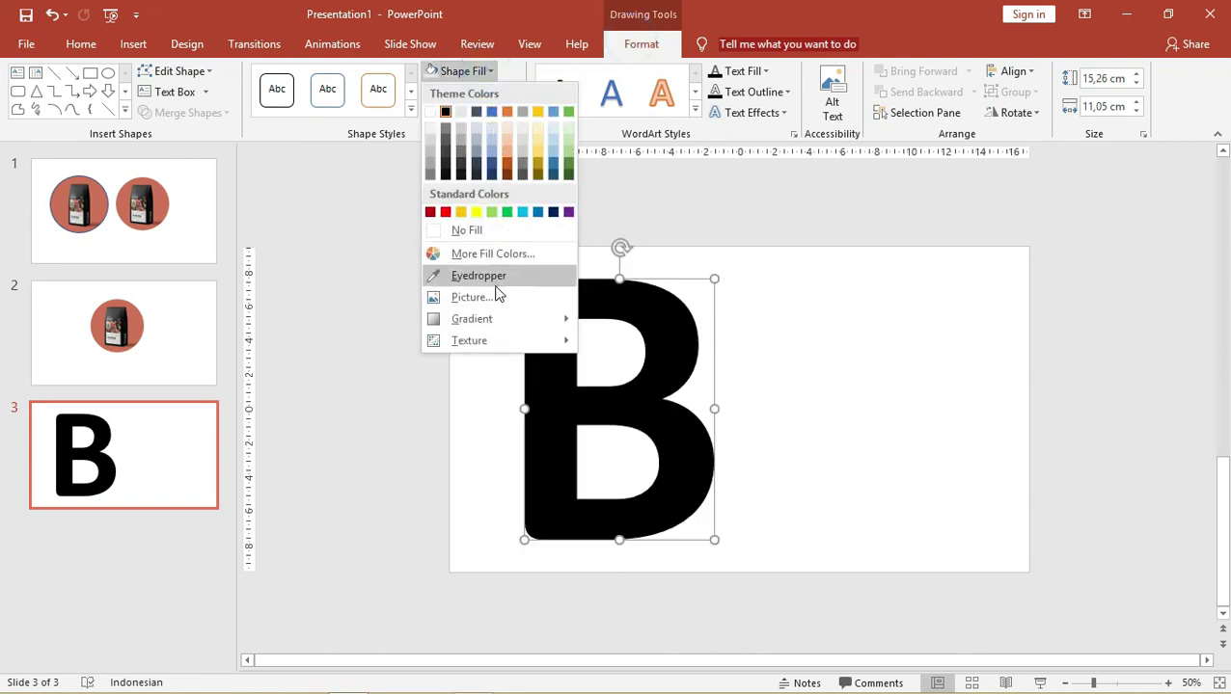
click(495, 298)
click(444, 320)
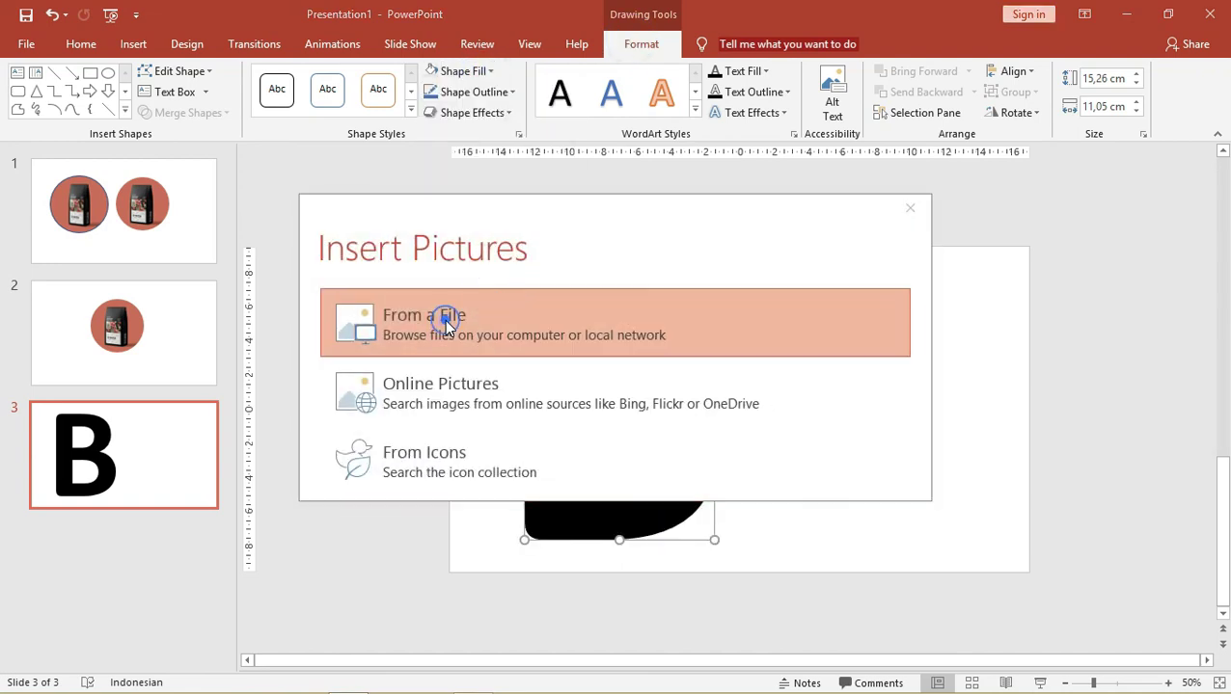
click(534, 230)
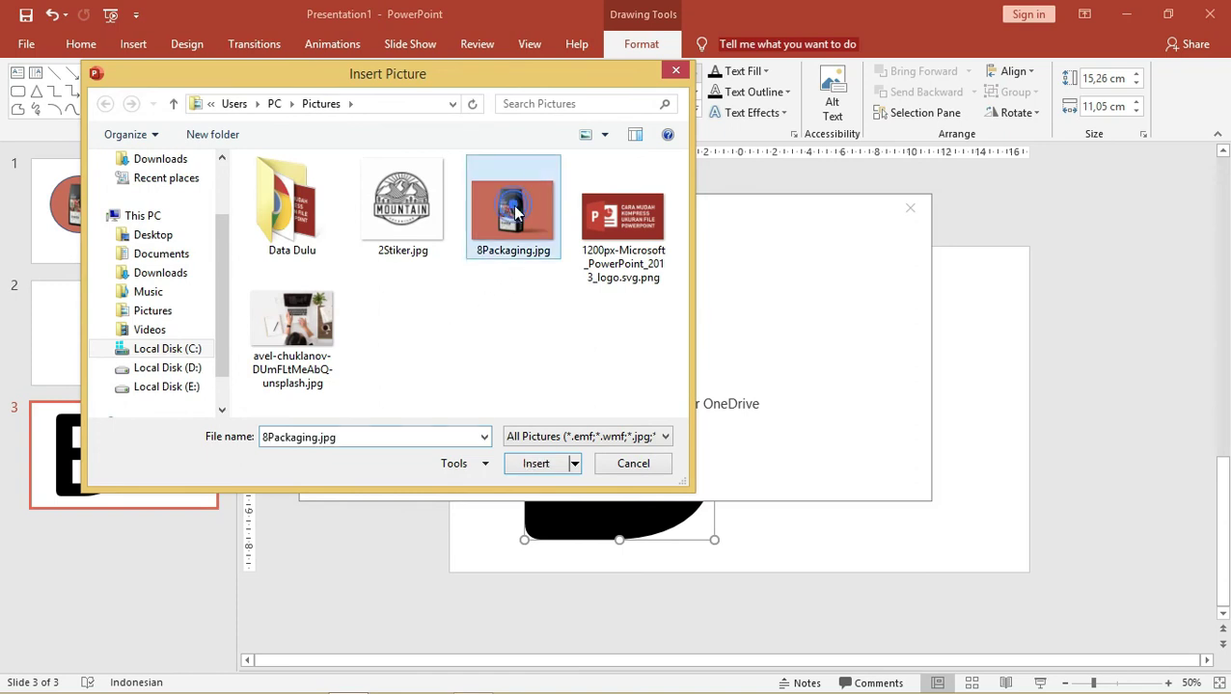
click(539, 464)
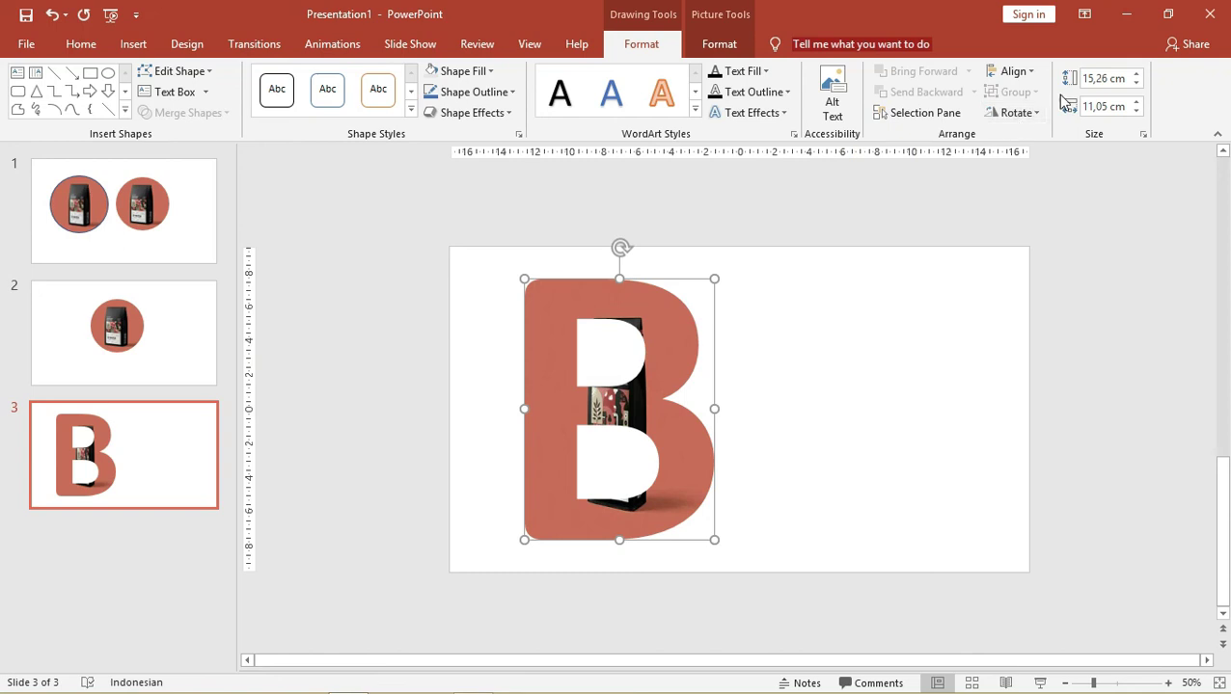
Crop the photo inside the B, shifting the coffee bag left to sit within the letter.
click(719, 43)
click(1088, 85)
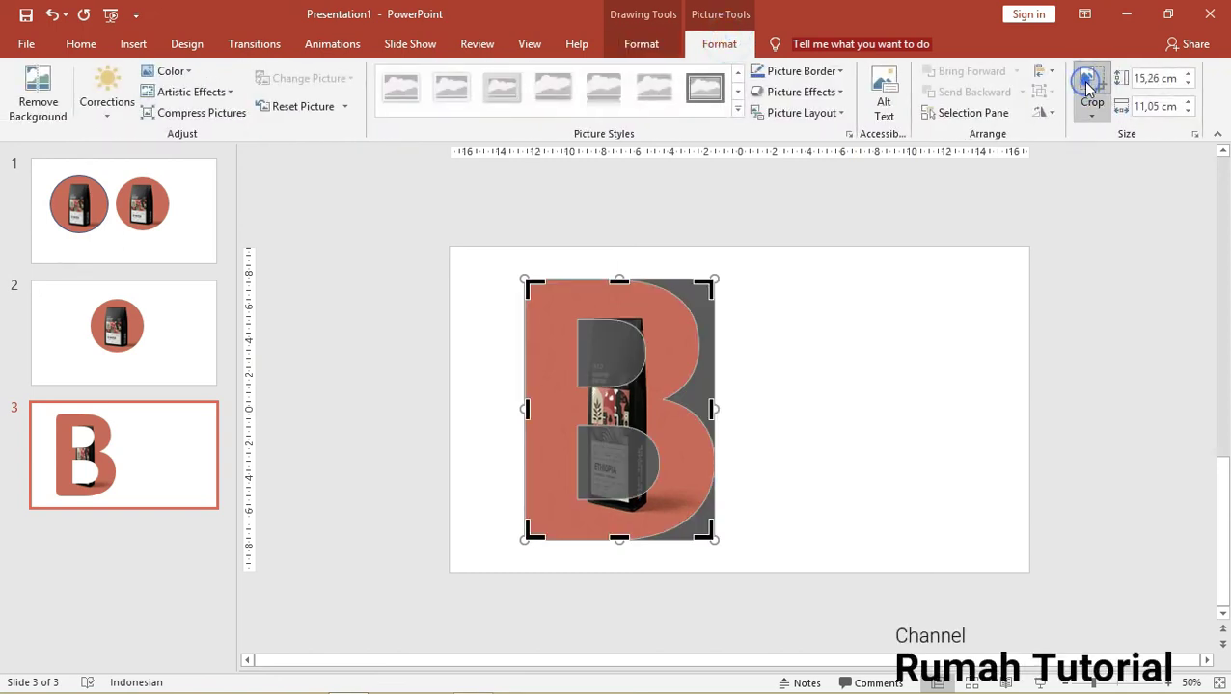
drag(718, 405, 879, 397)
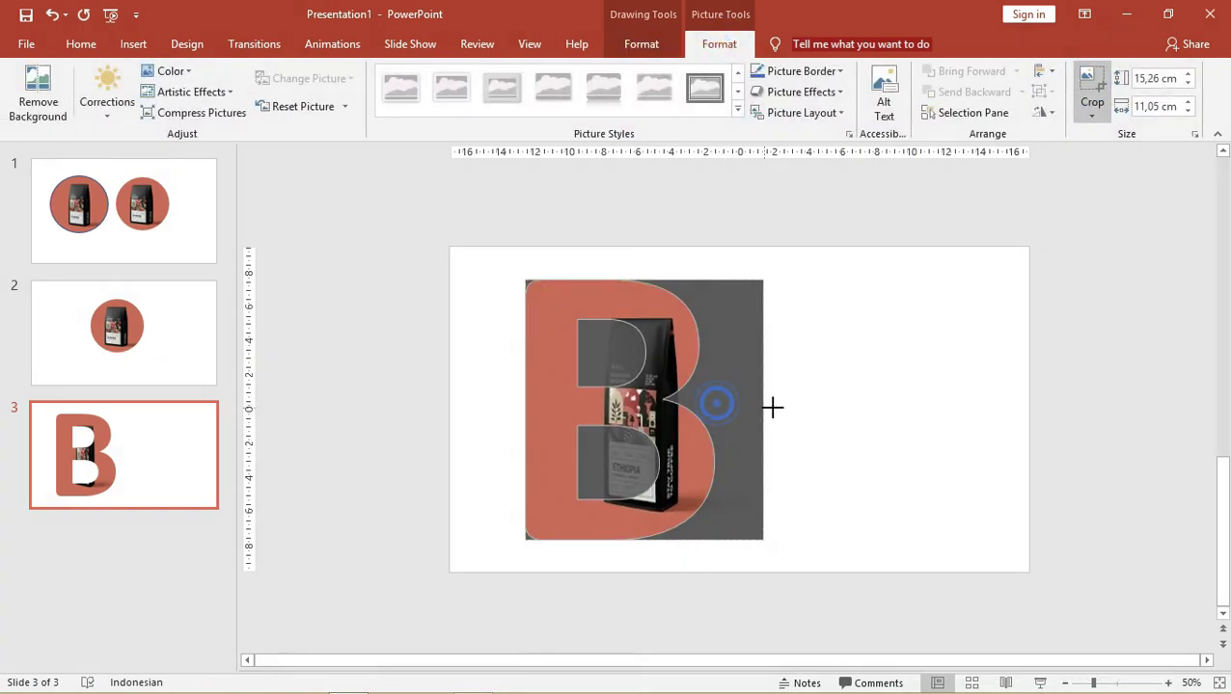
drag(923, 396, 860, 398)
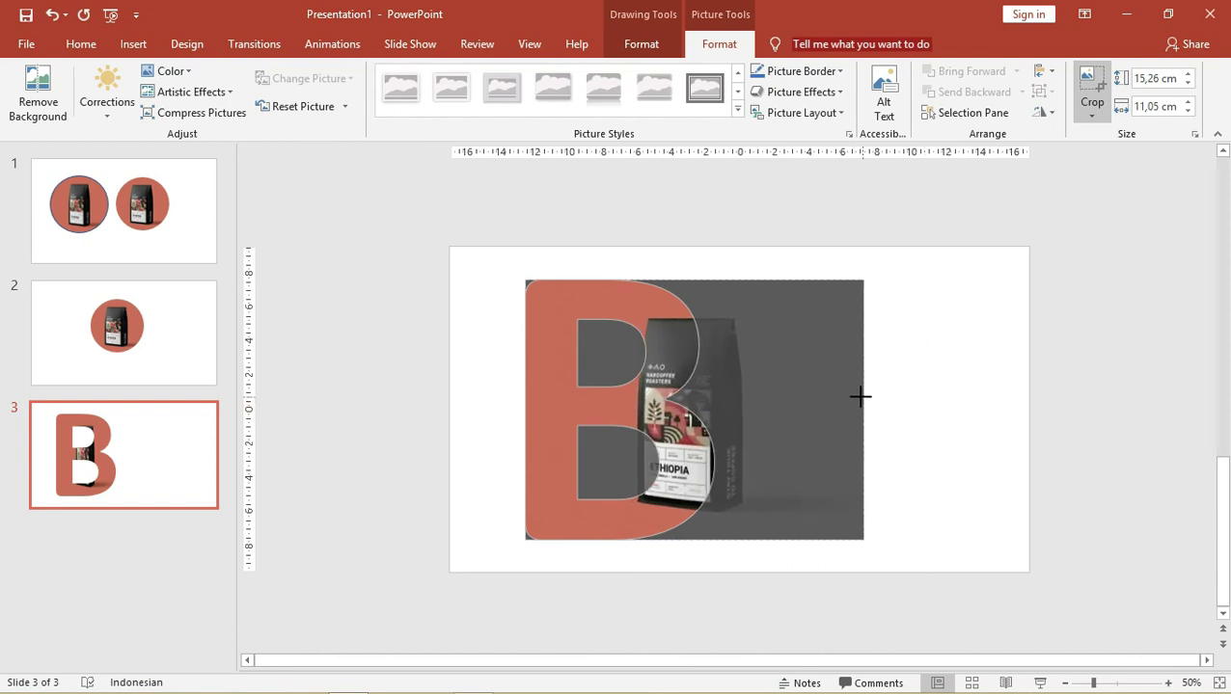
drag(642, 367, 592, 366)
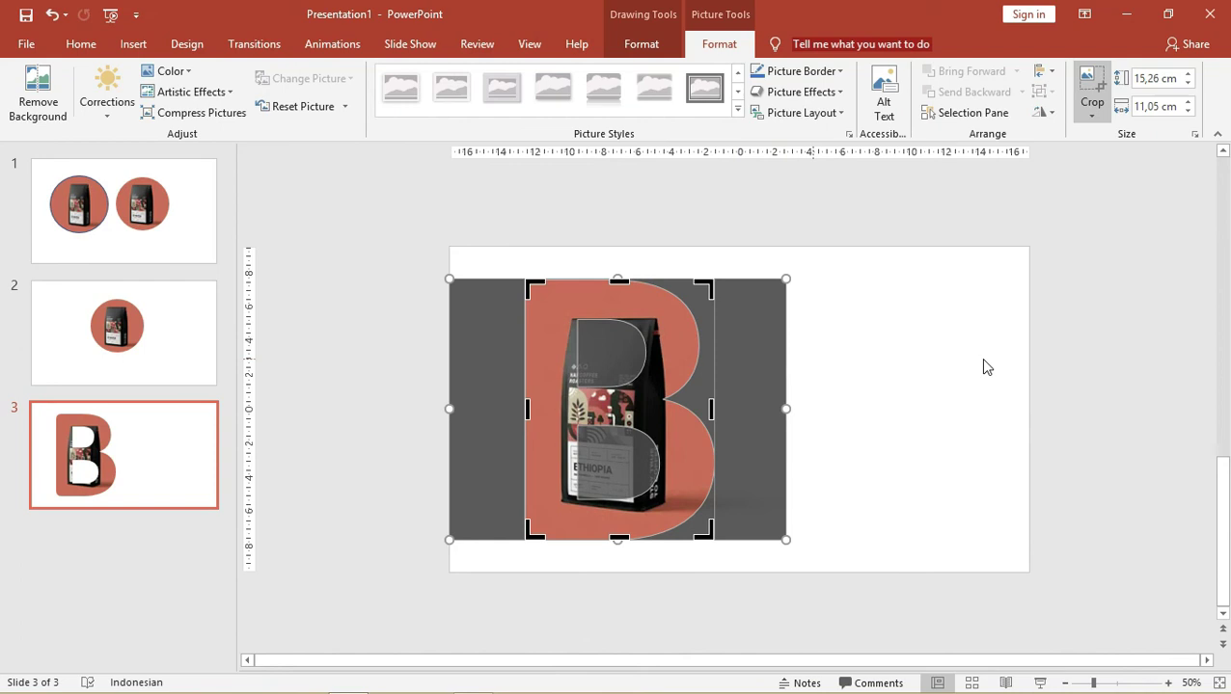
click(911, 357)
Nudge the photo-filled B slightly to the left.
double_click(642, 386)
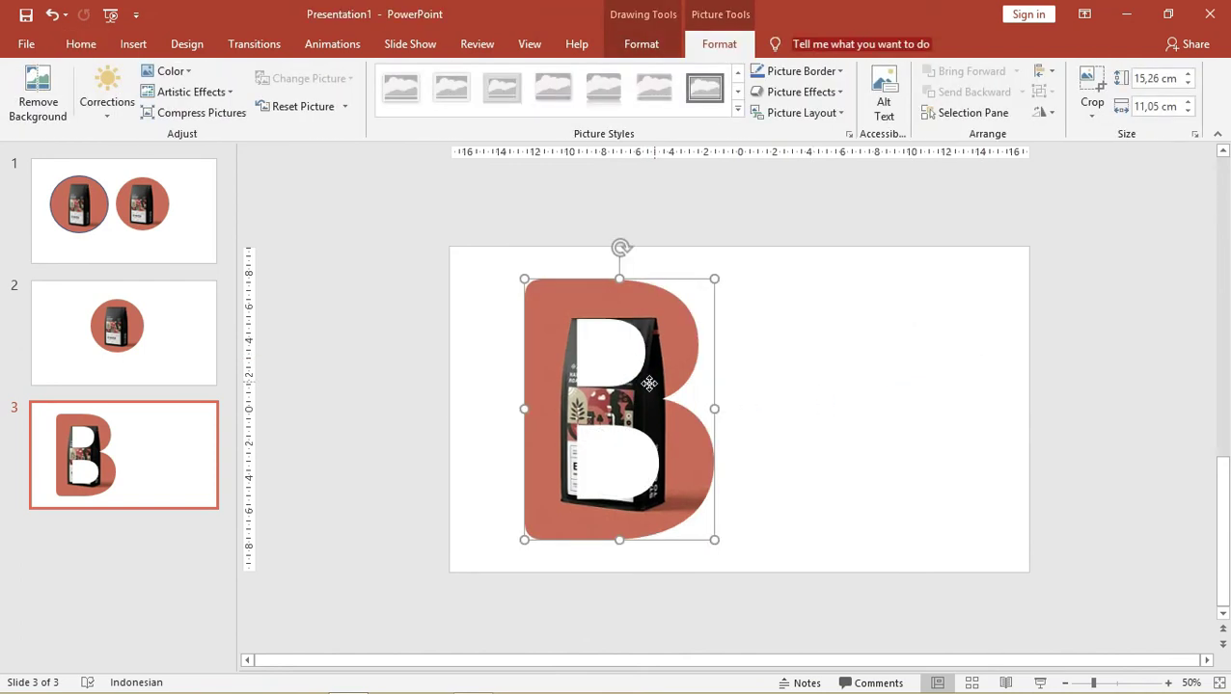
drag(642, 385, 630, 385)
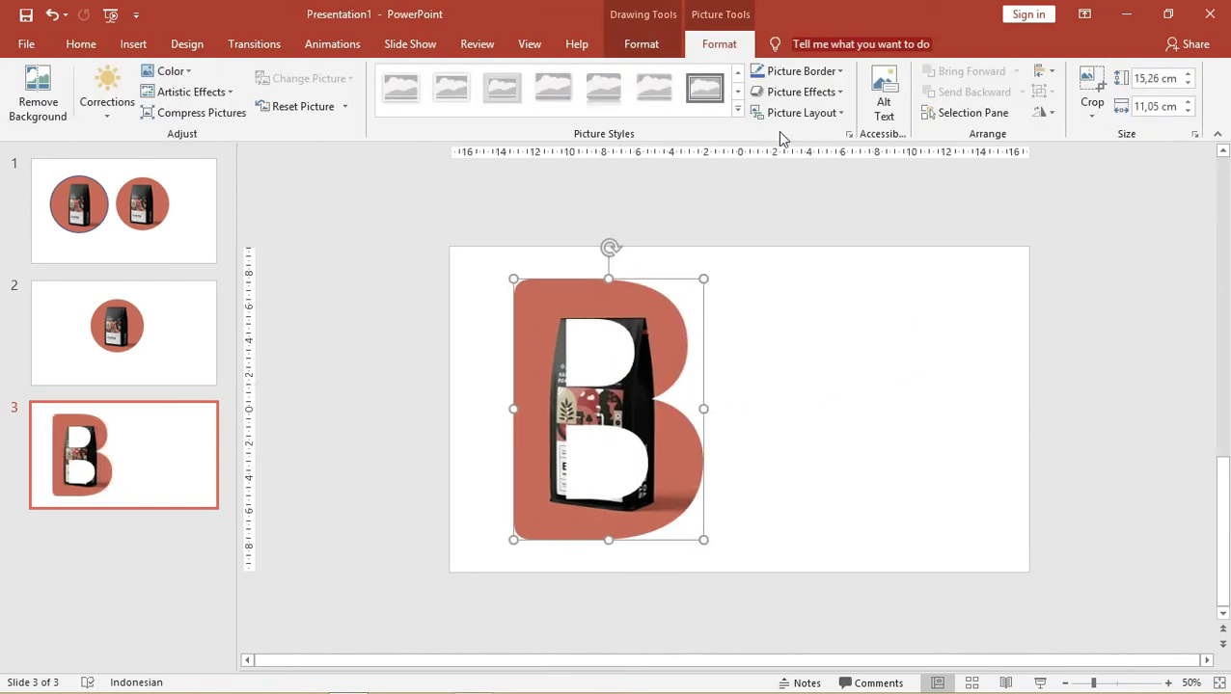
click(641, 44)
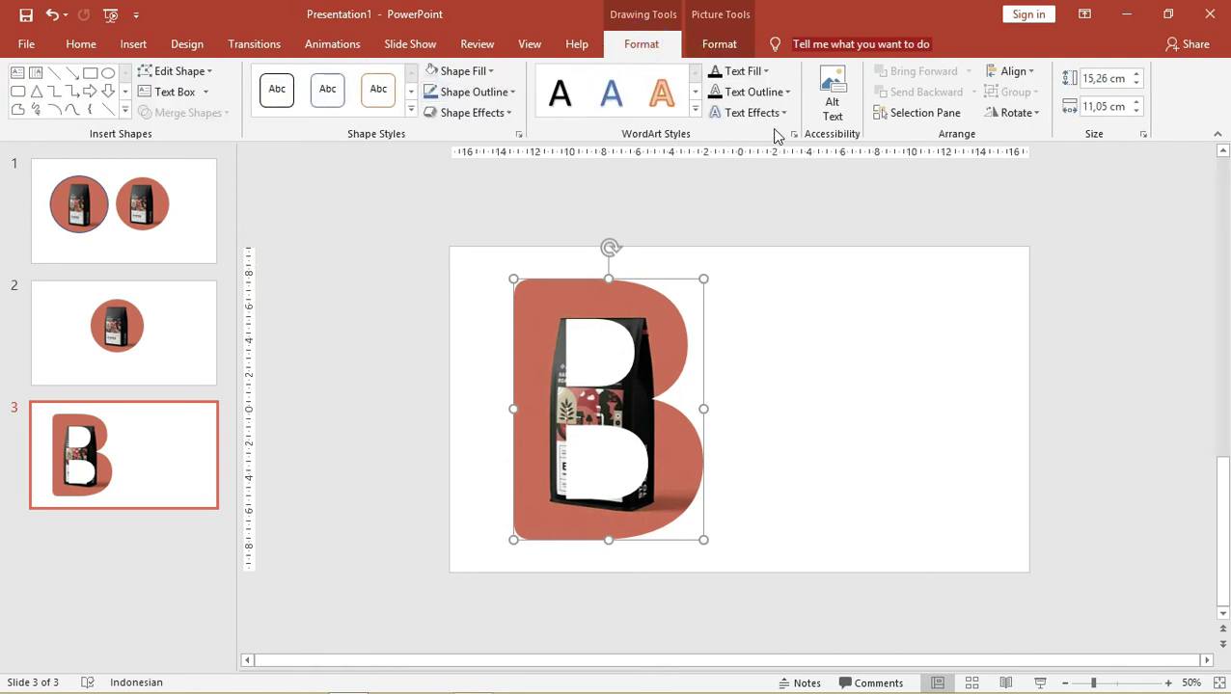
Compress the B's photo, deleting cropped areas at the default resolution.
click(719, 44)
click(565, 299)
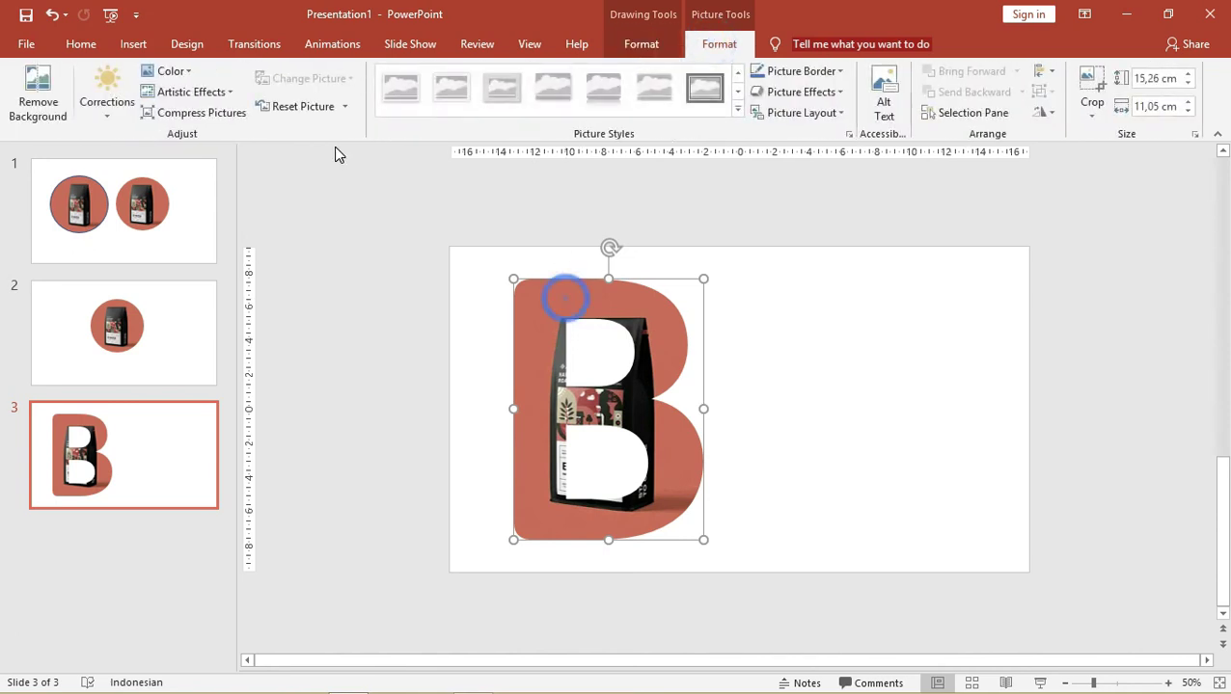
click(176, 113)
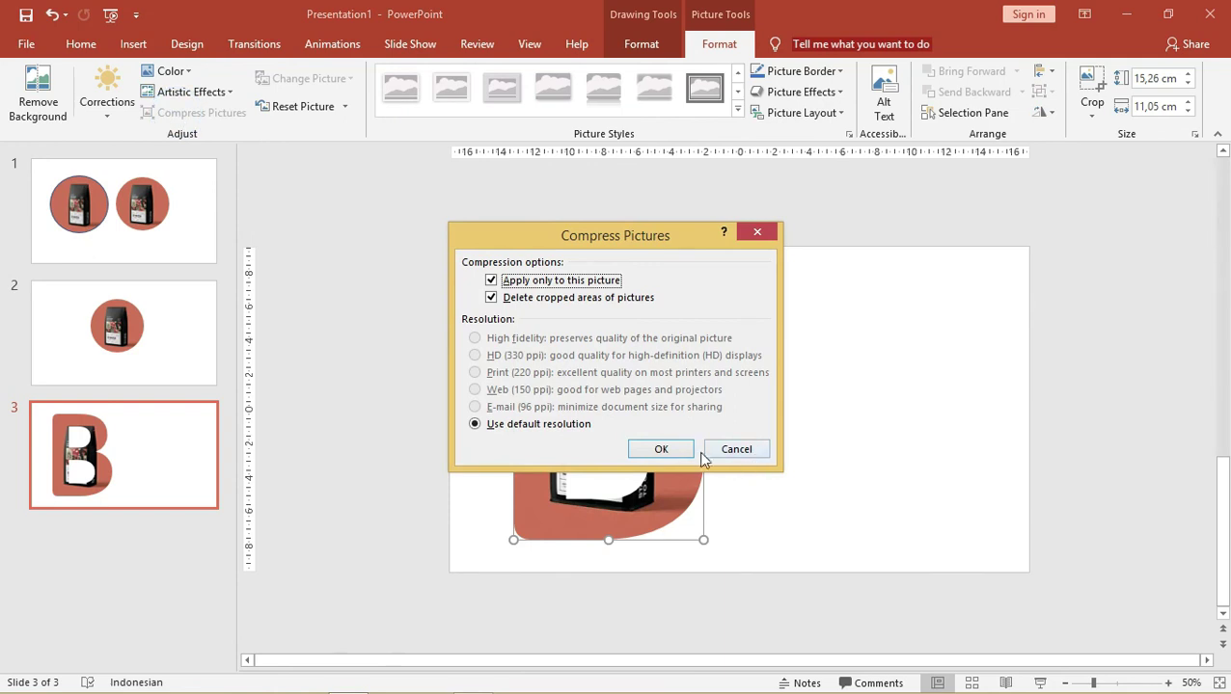
click(672, 451)
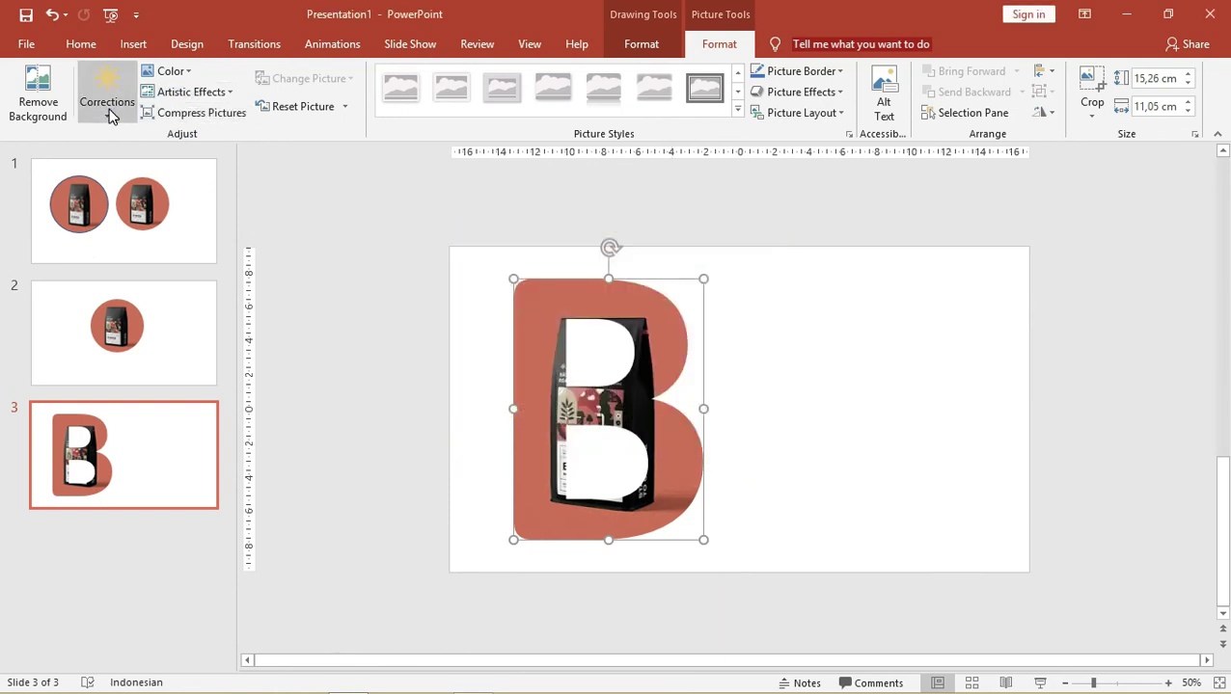
Check the picture Corrections without changing anything, ending on the shape formatting options.
click(109, 114)
click(162, 173)
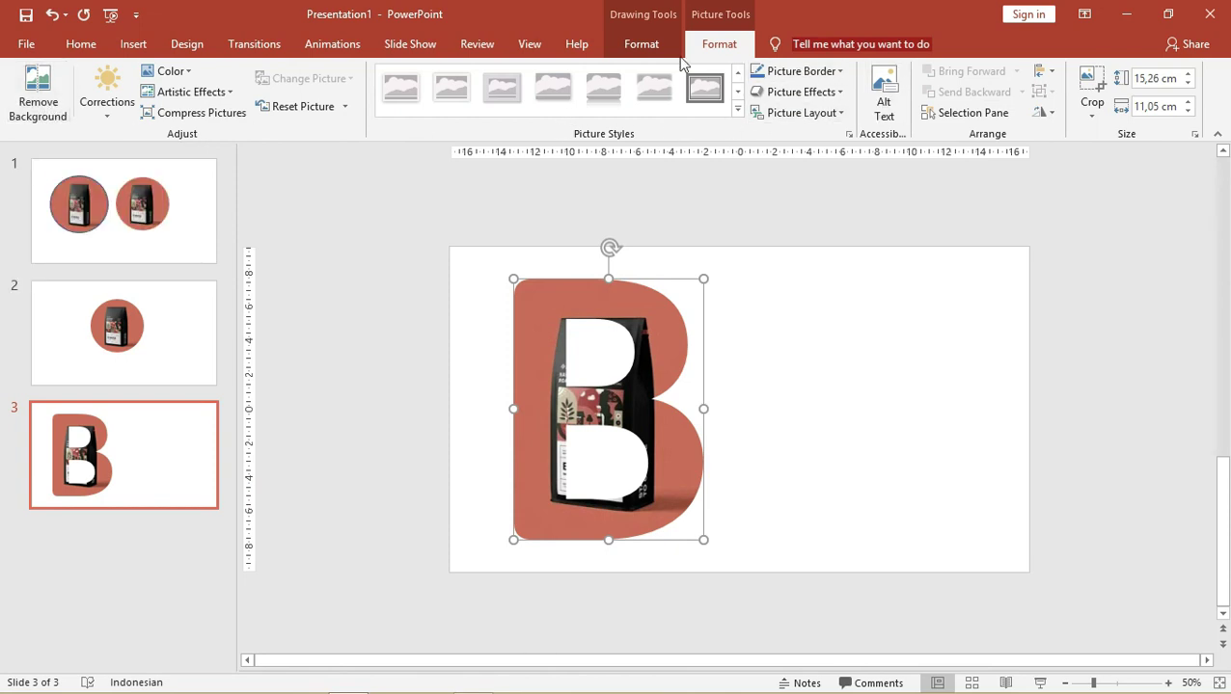
click(652, 44)
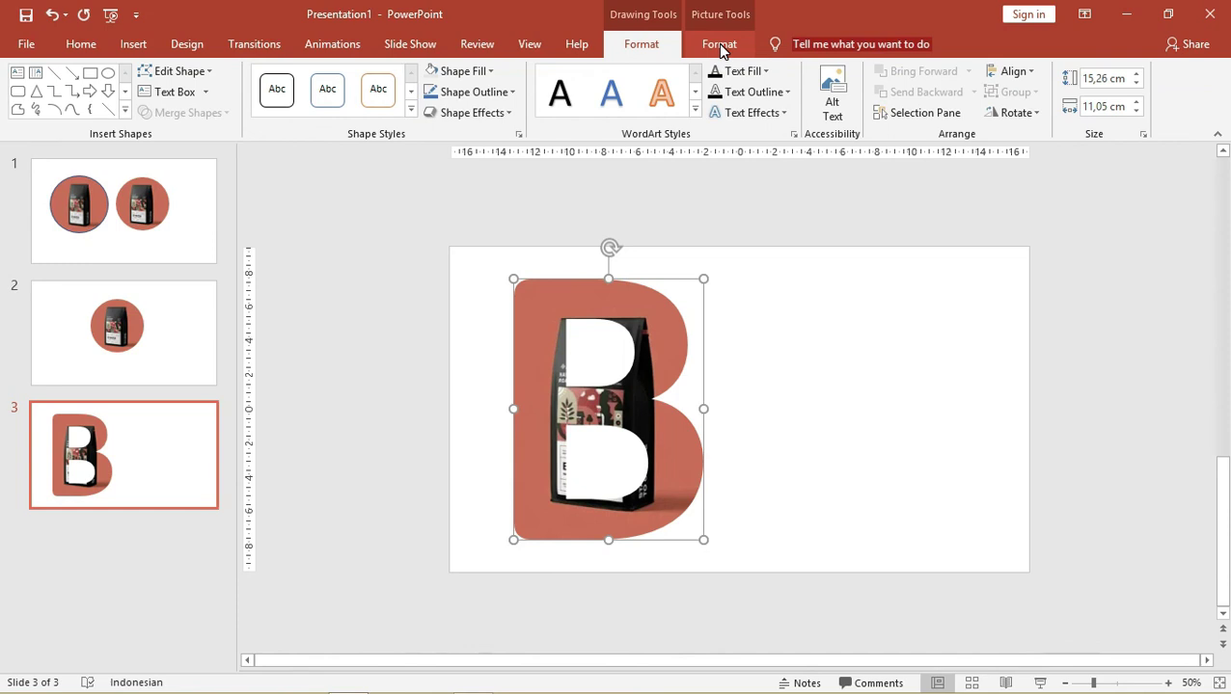
click(719, 45)
click(666, 44)
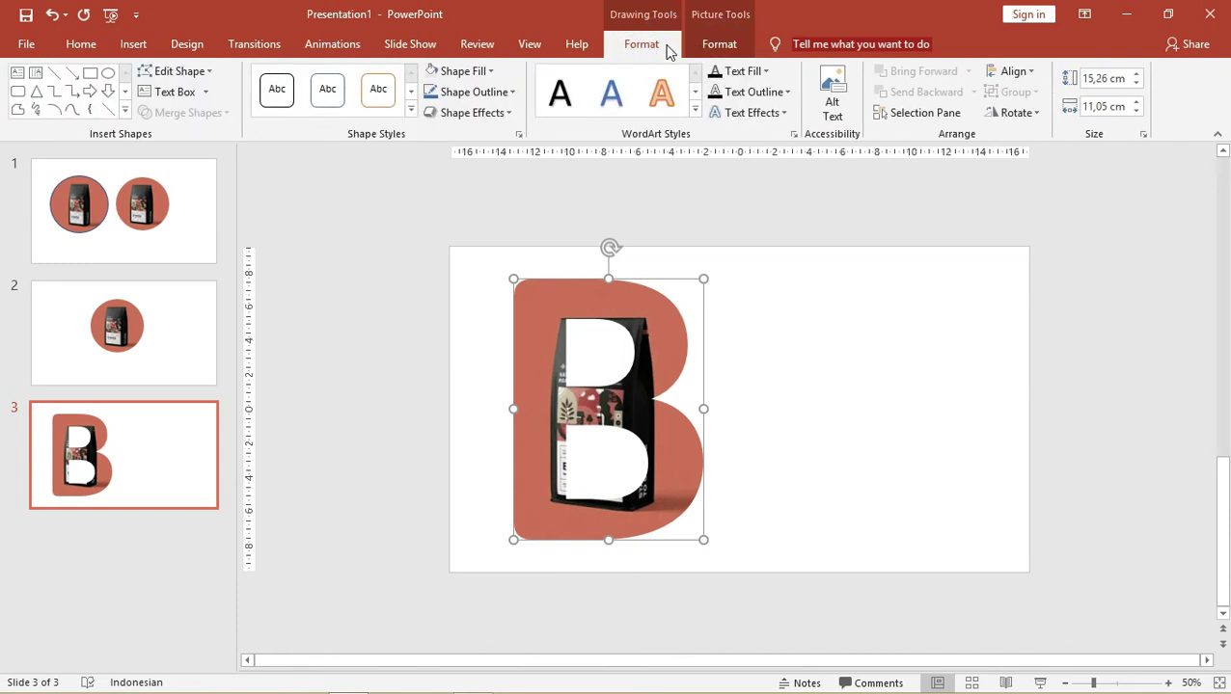